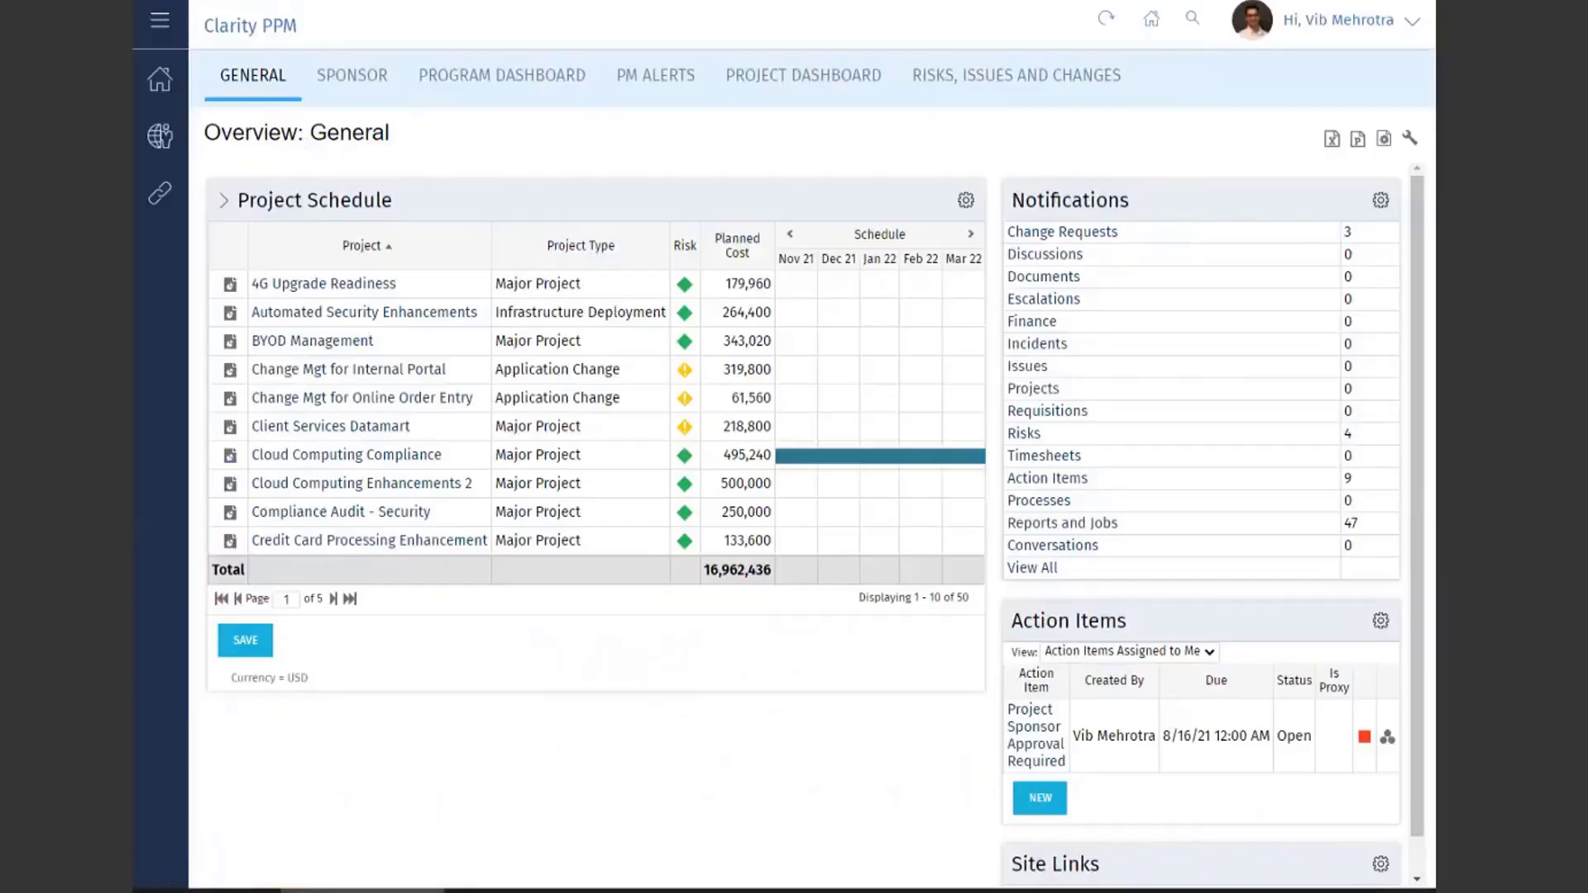
Filter the Studio objects for "agree" and open the attributes of the Agreement object
left_click(160, 135)
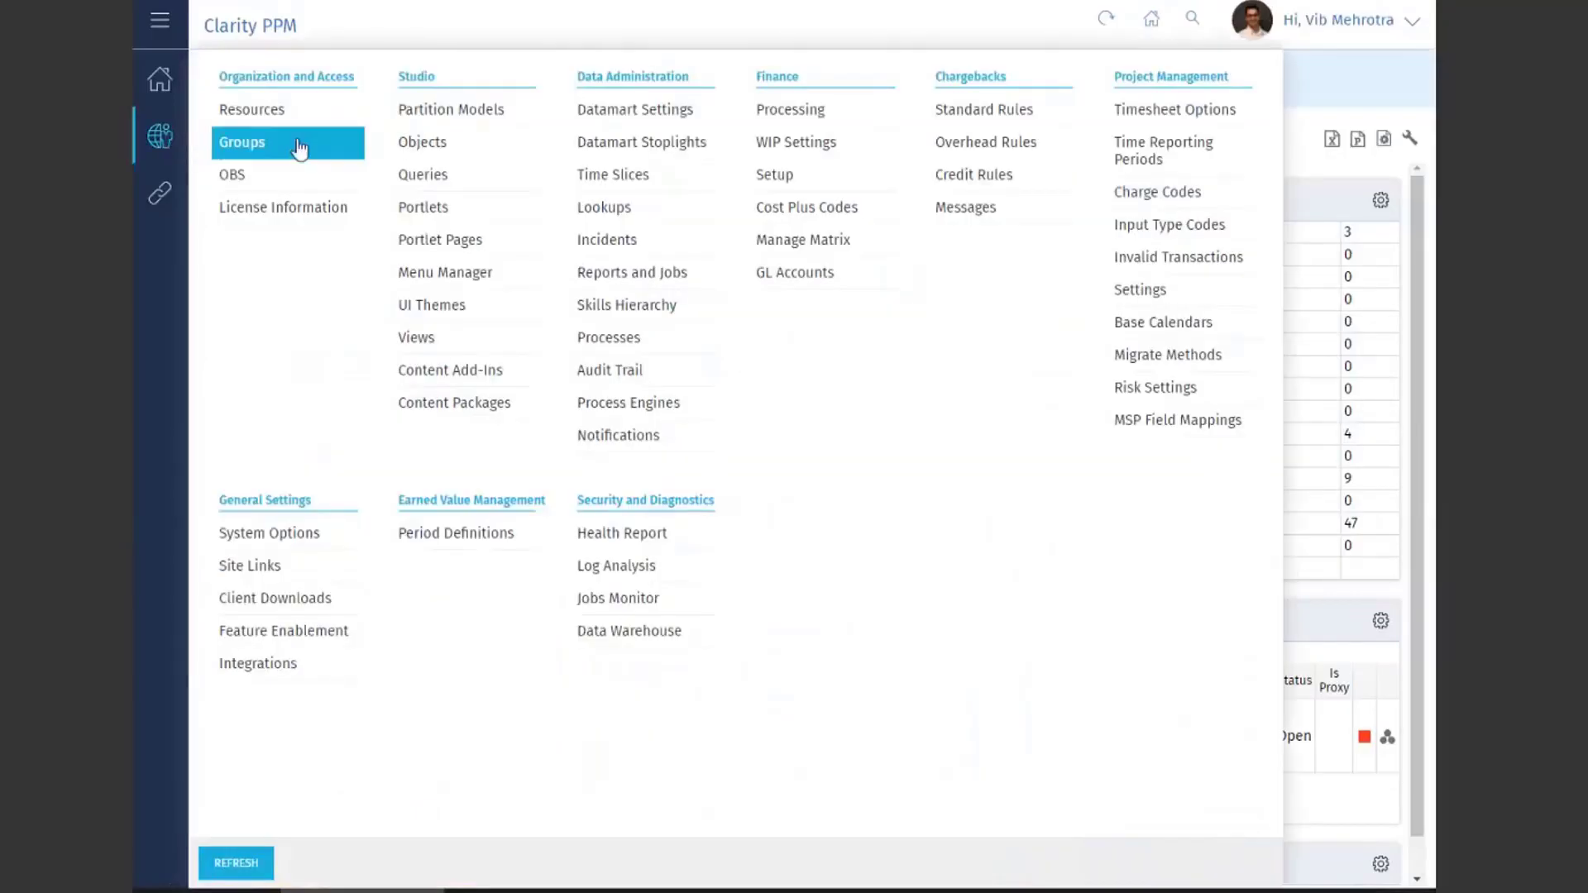
left_click(426, 147)
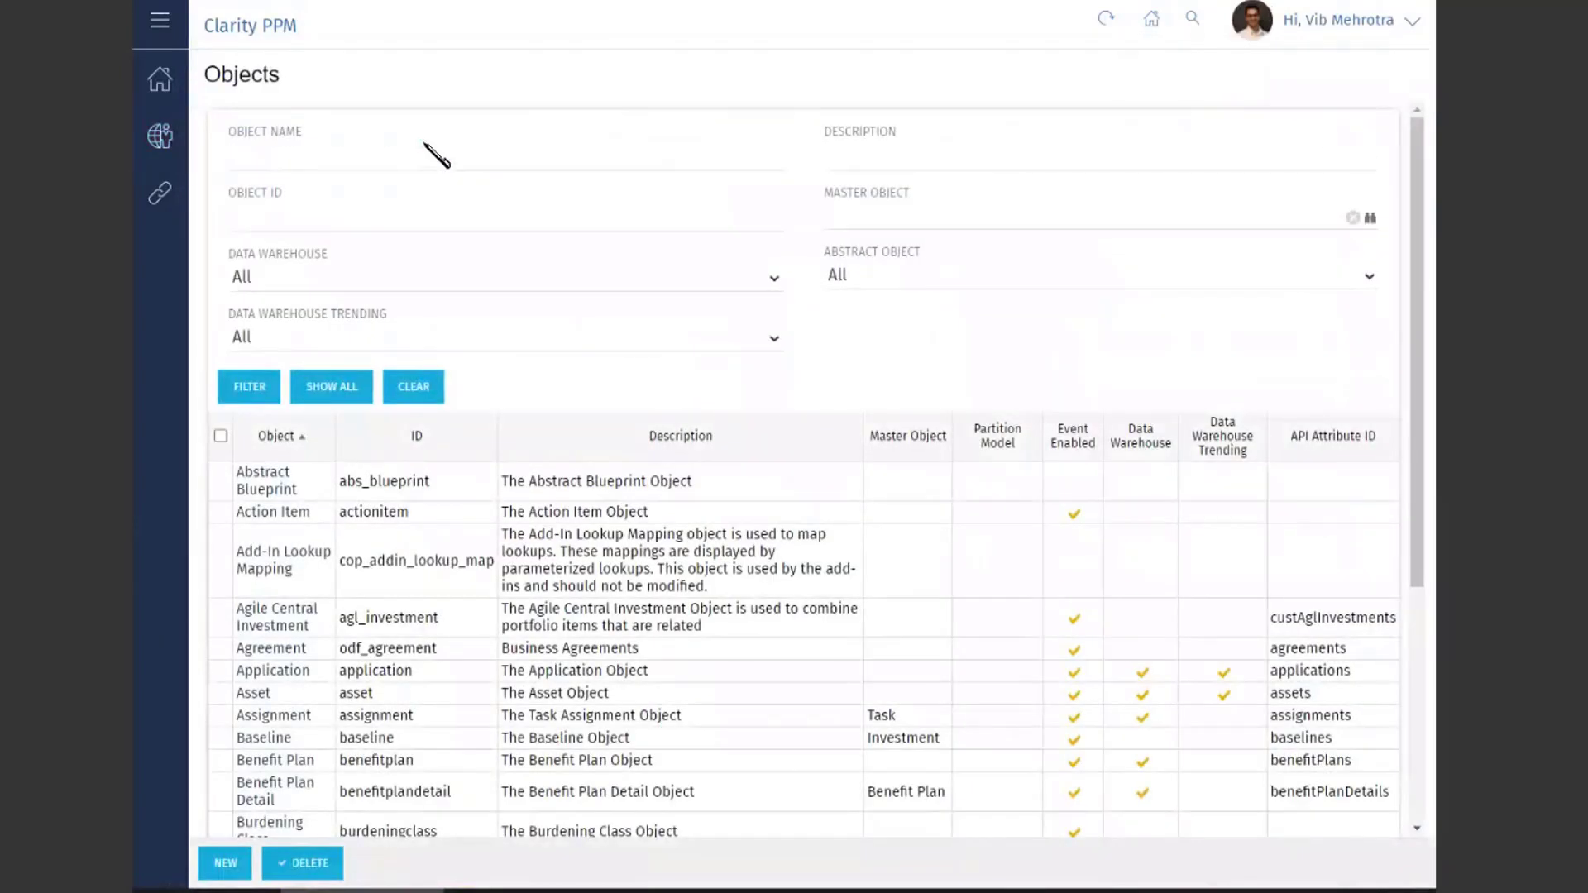
type("agree")
key("Return")
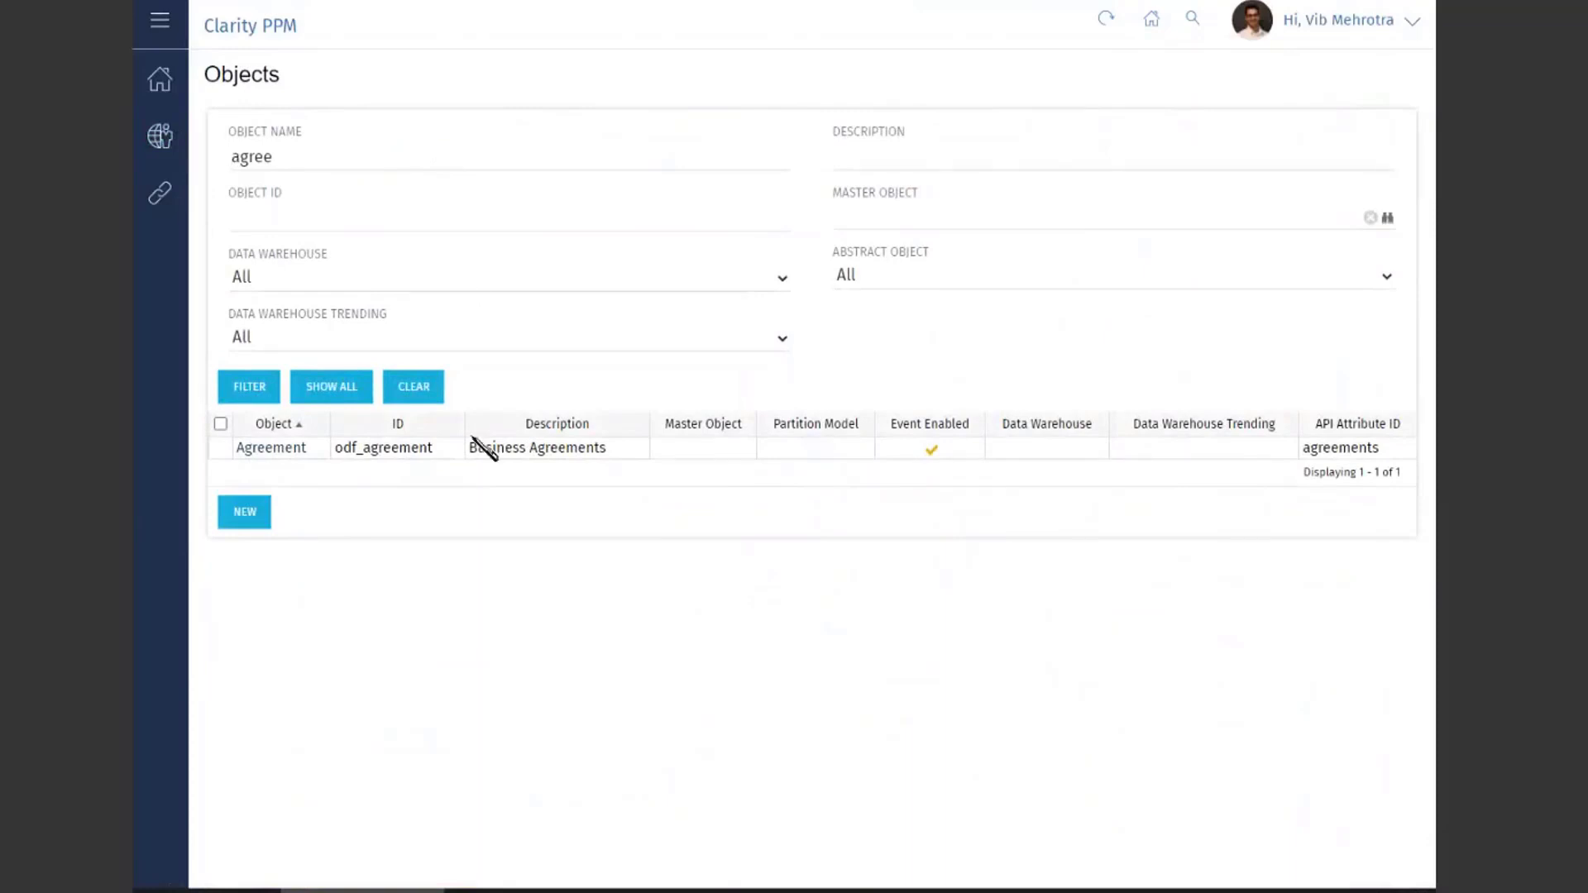
left_click(280, 457)
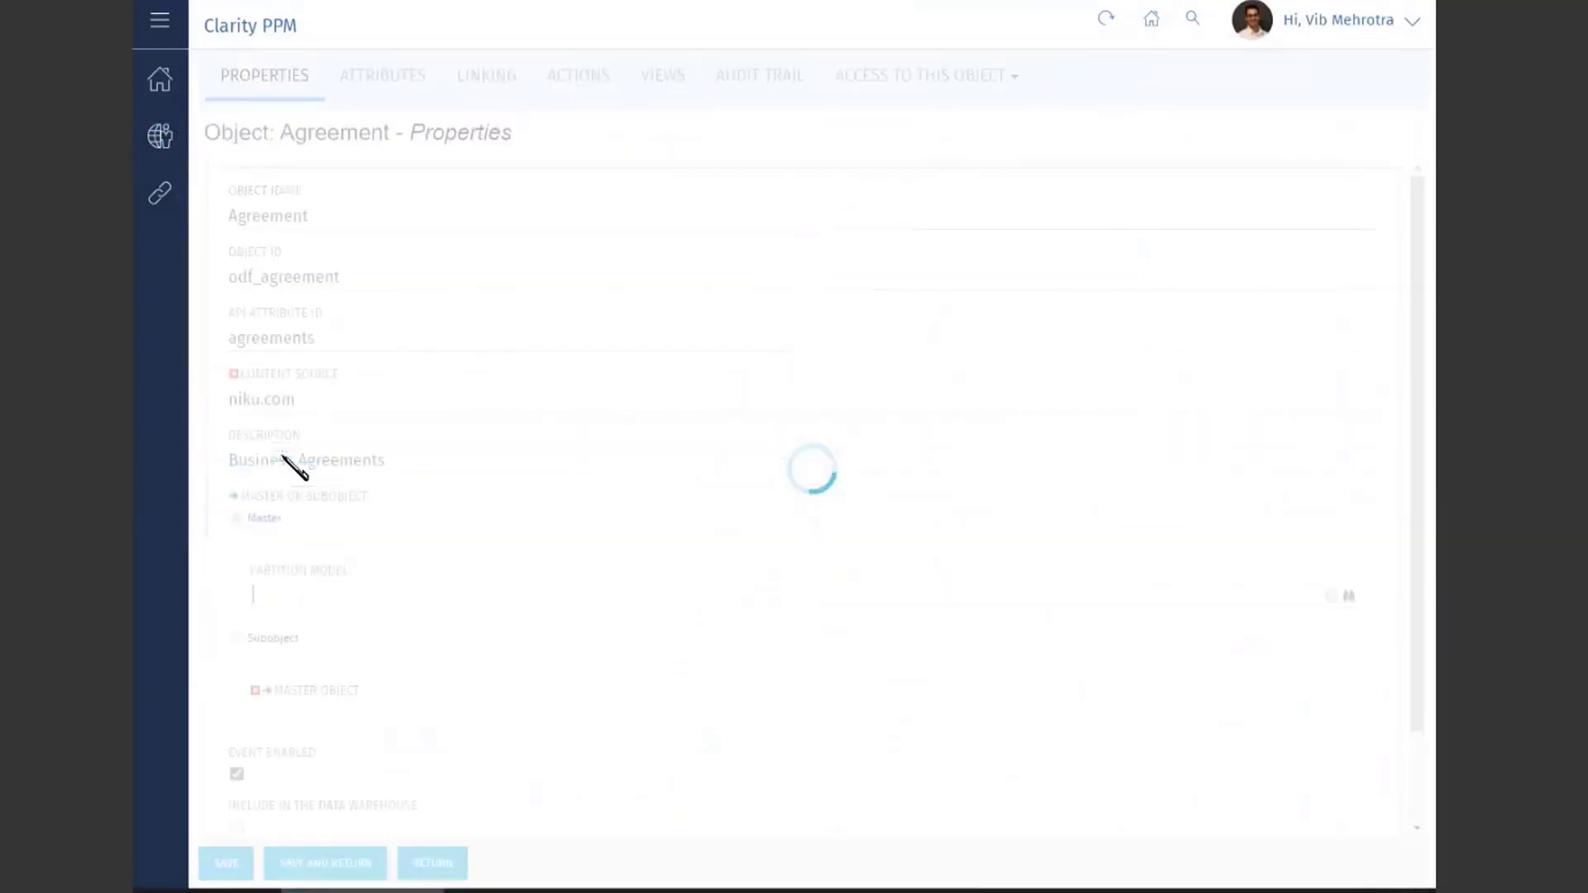
left_click(379, 83)
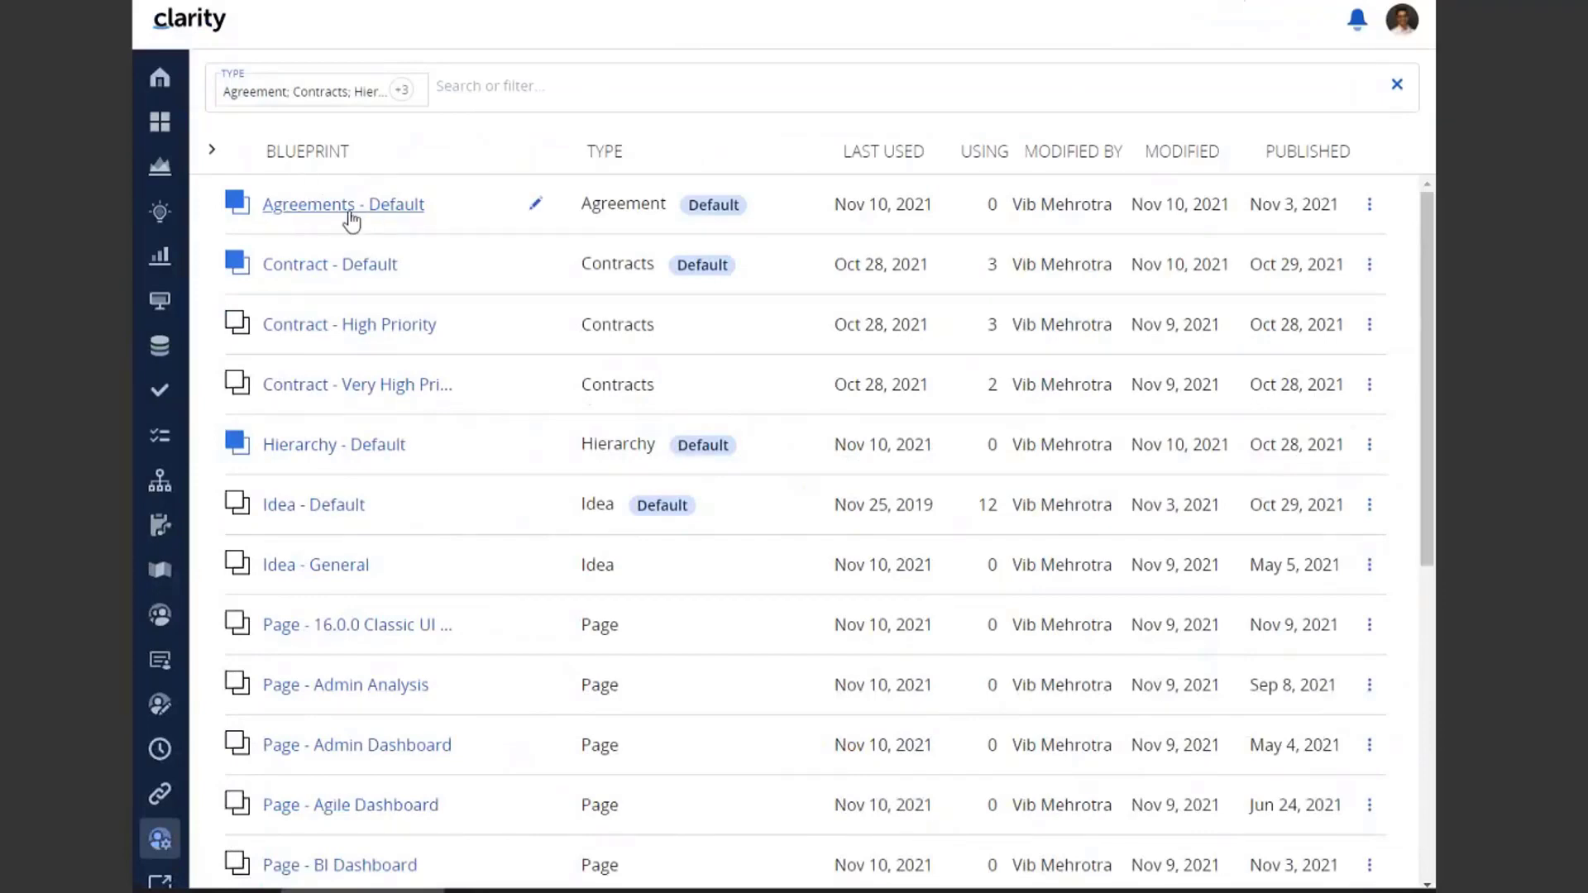
In the new Clarity interface, edit the Agreements - Default blueprint's modules and remove the Properties module
left_click(352, 217)
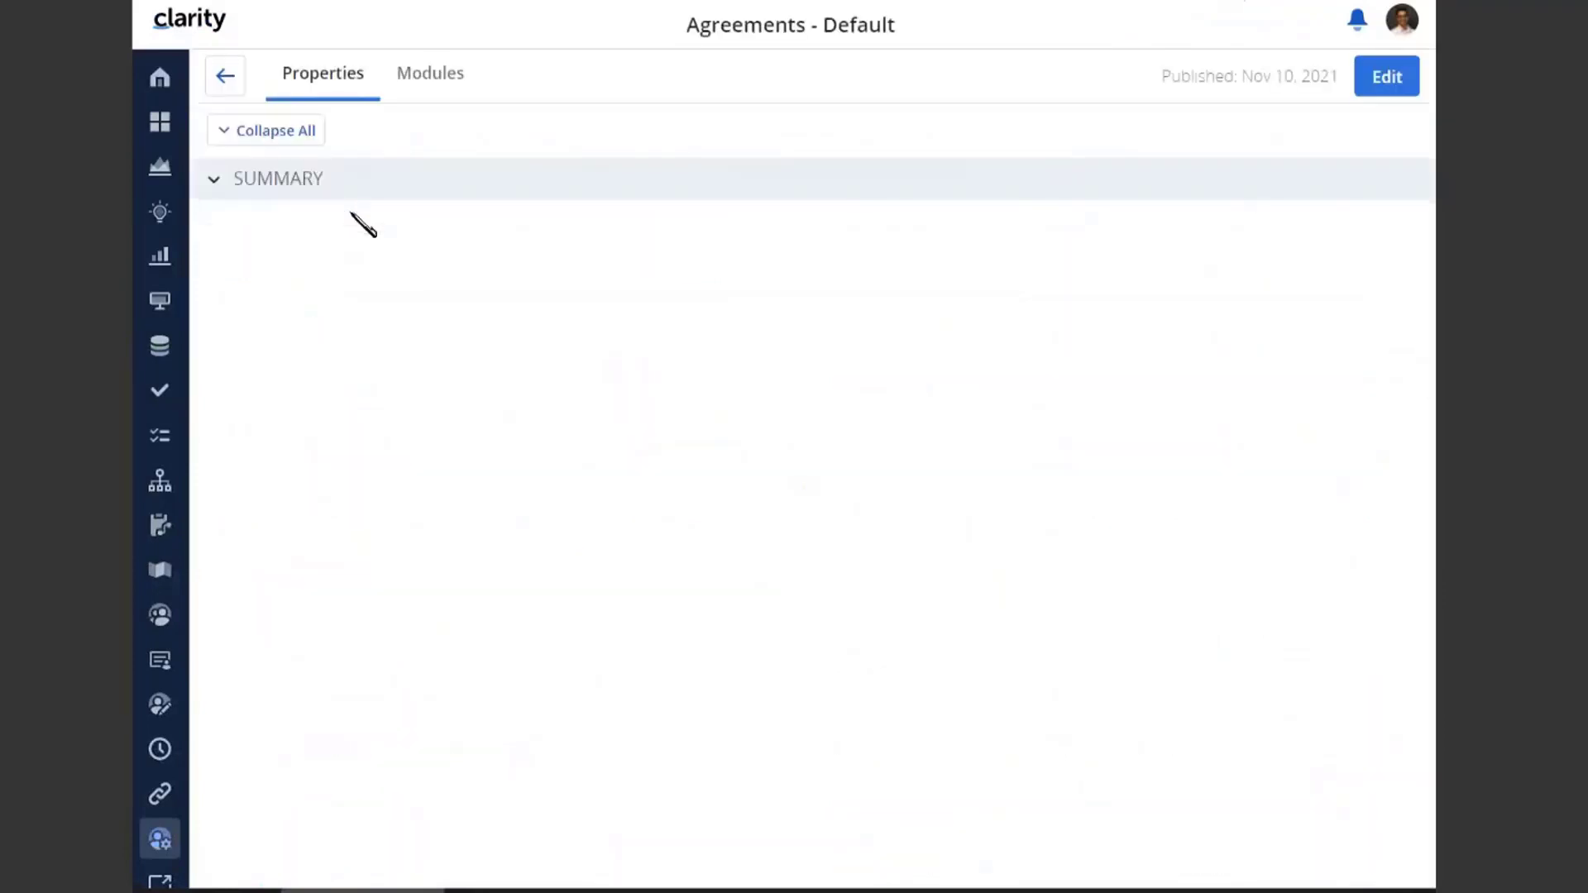
left_click(439, 86)
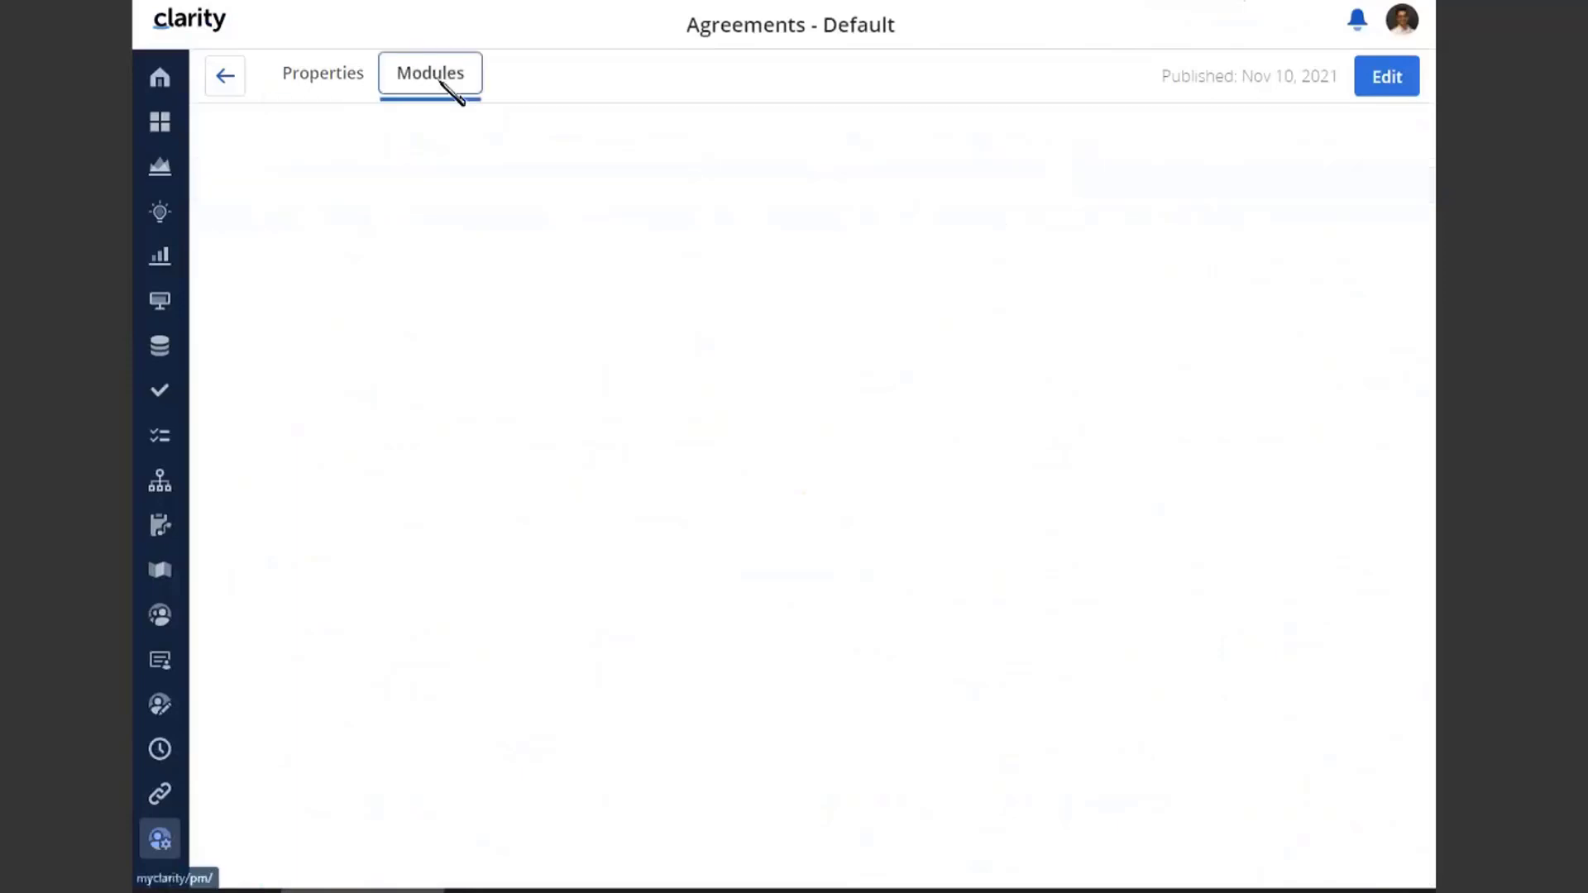
left_click(1387, 94)
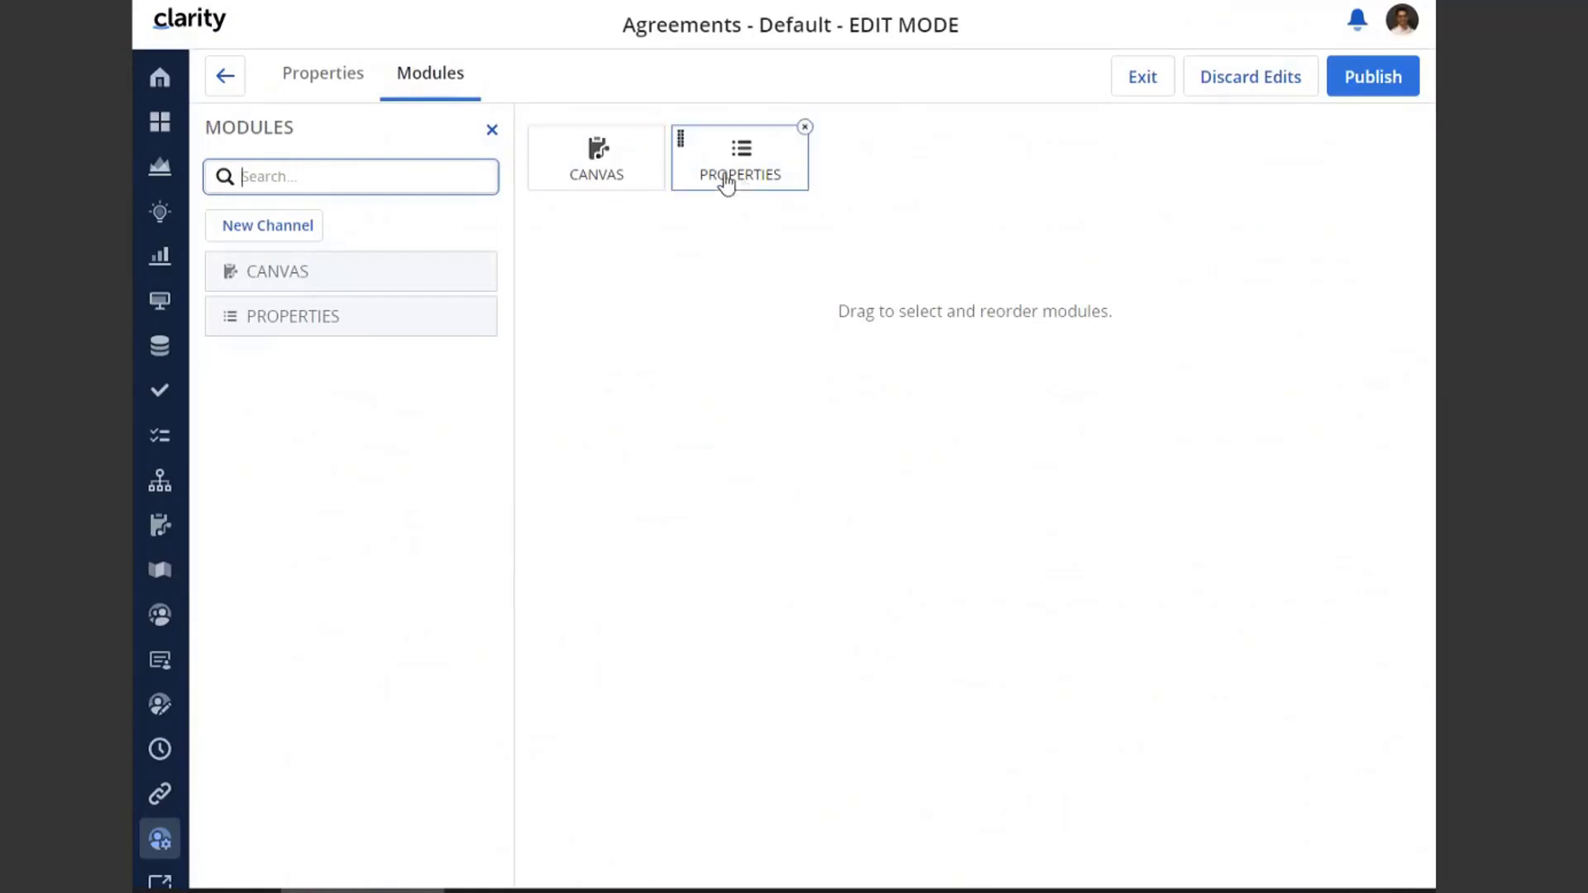
left_click(805, 127)
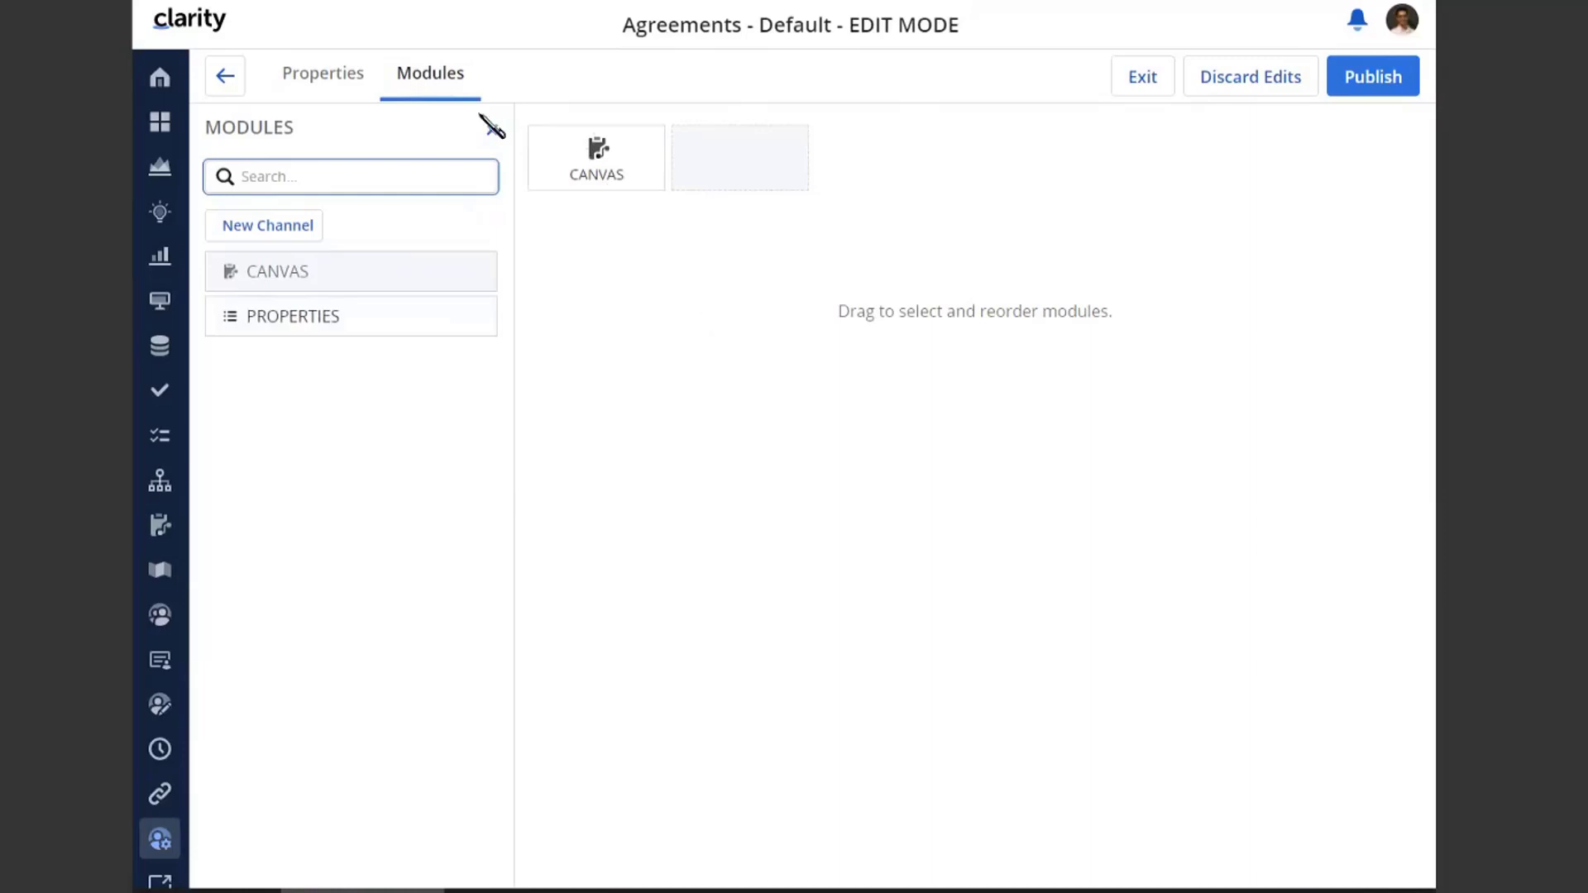
Go to the Agreements grid and delete the Test 1 agreement
left_click(160, 122)
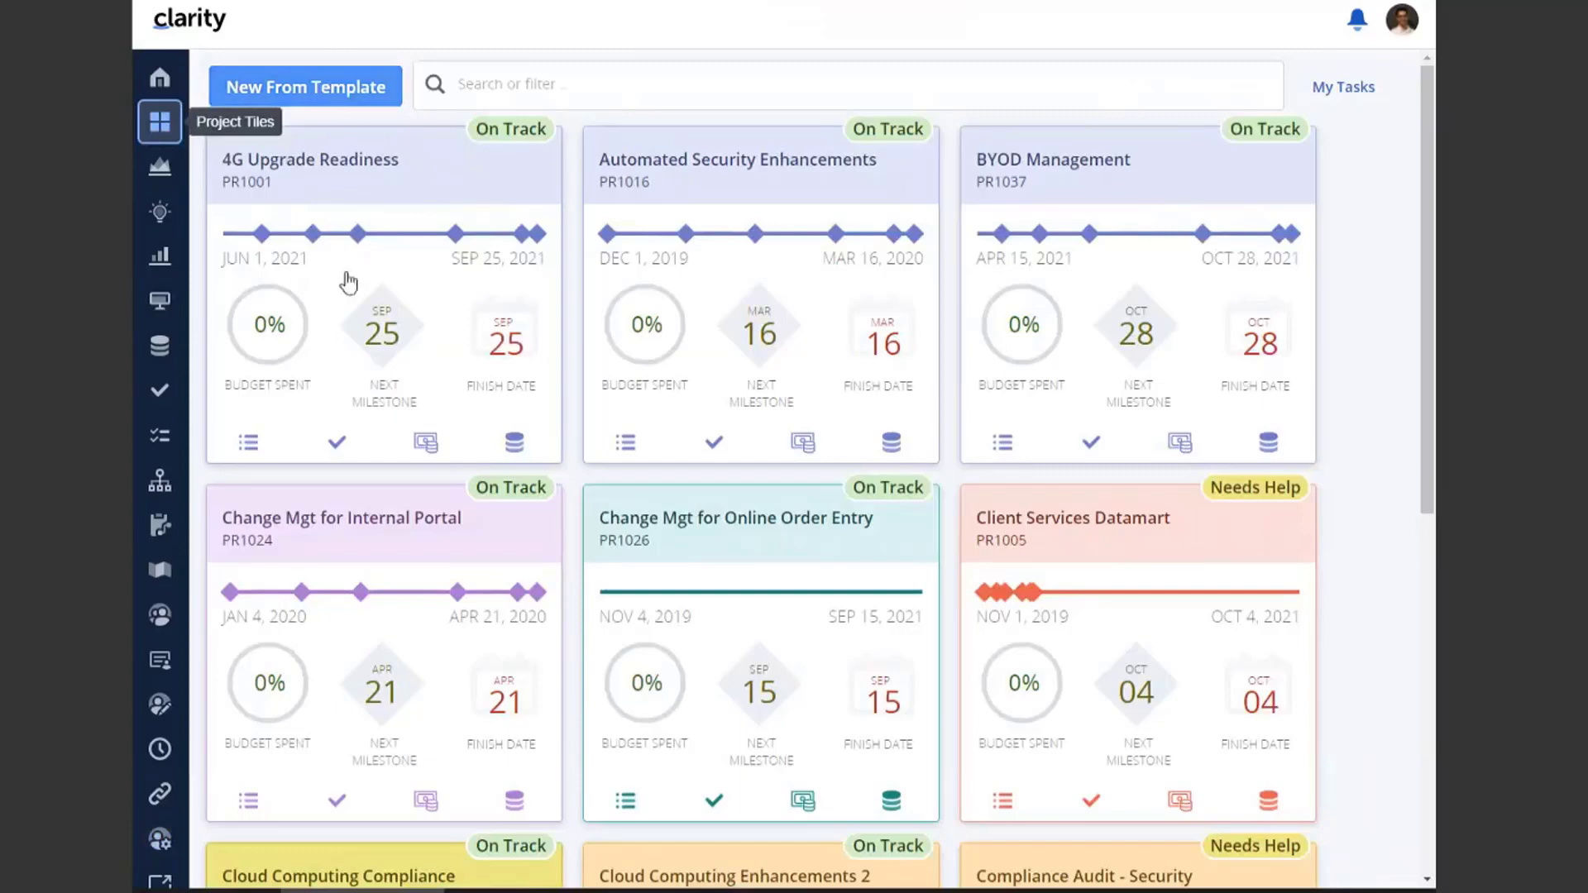
left_click(170, 538)
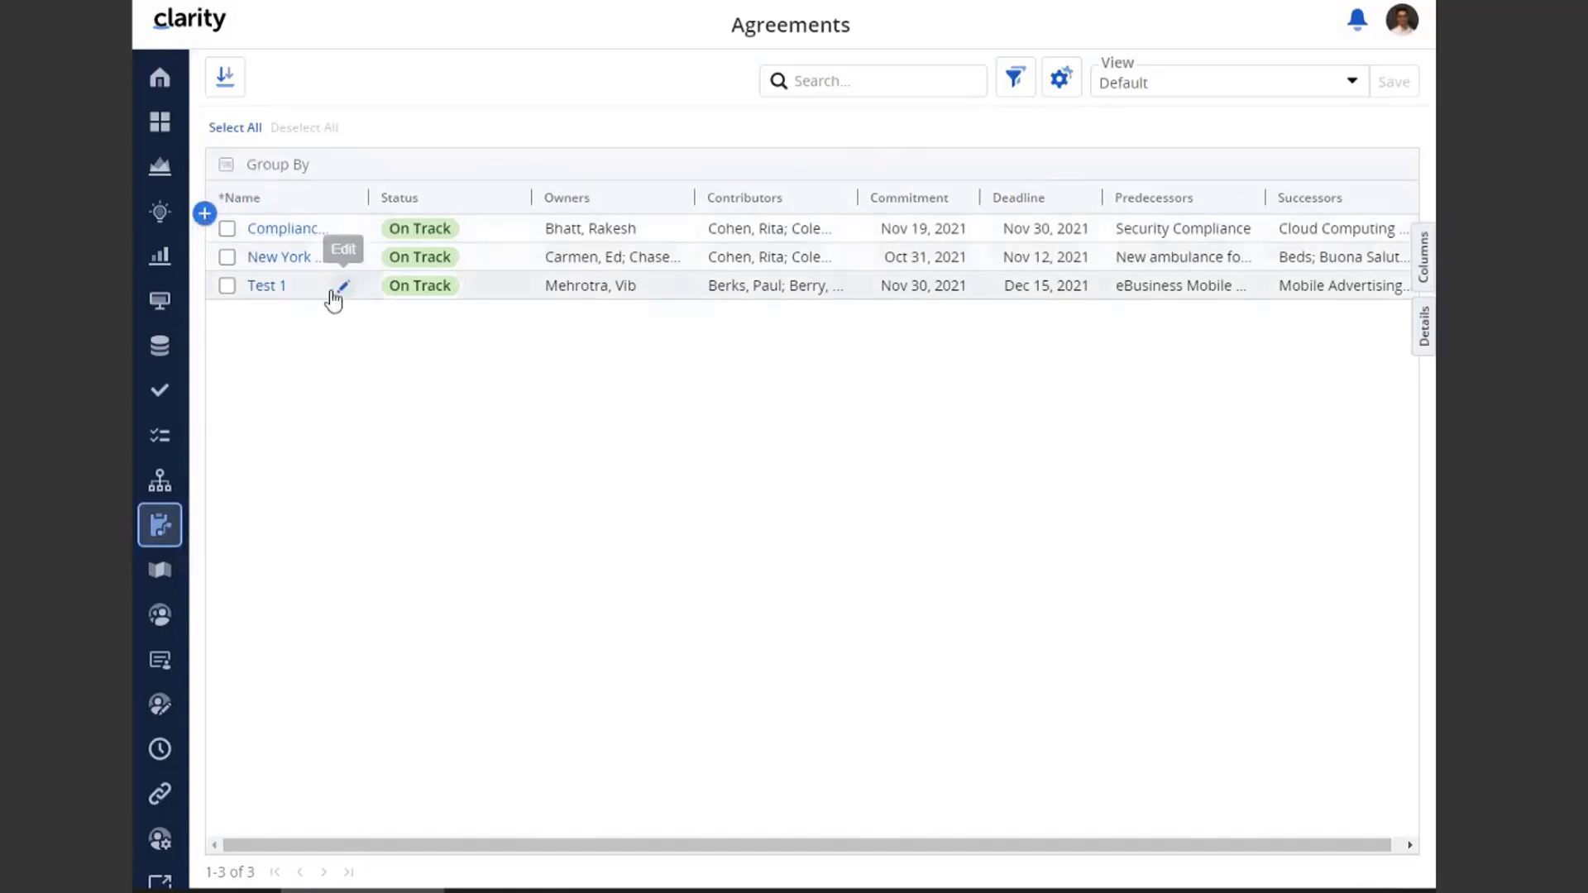
right_click(503, 293)
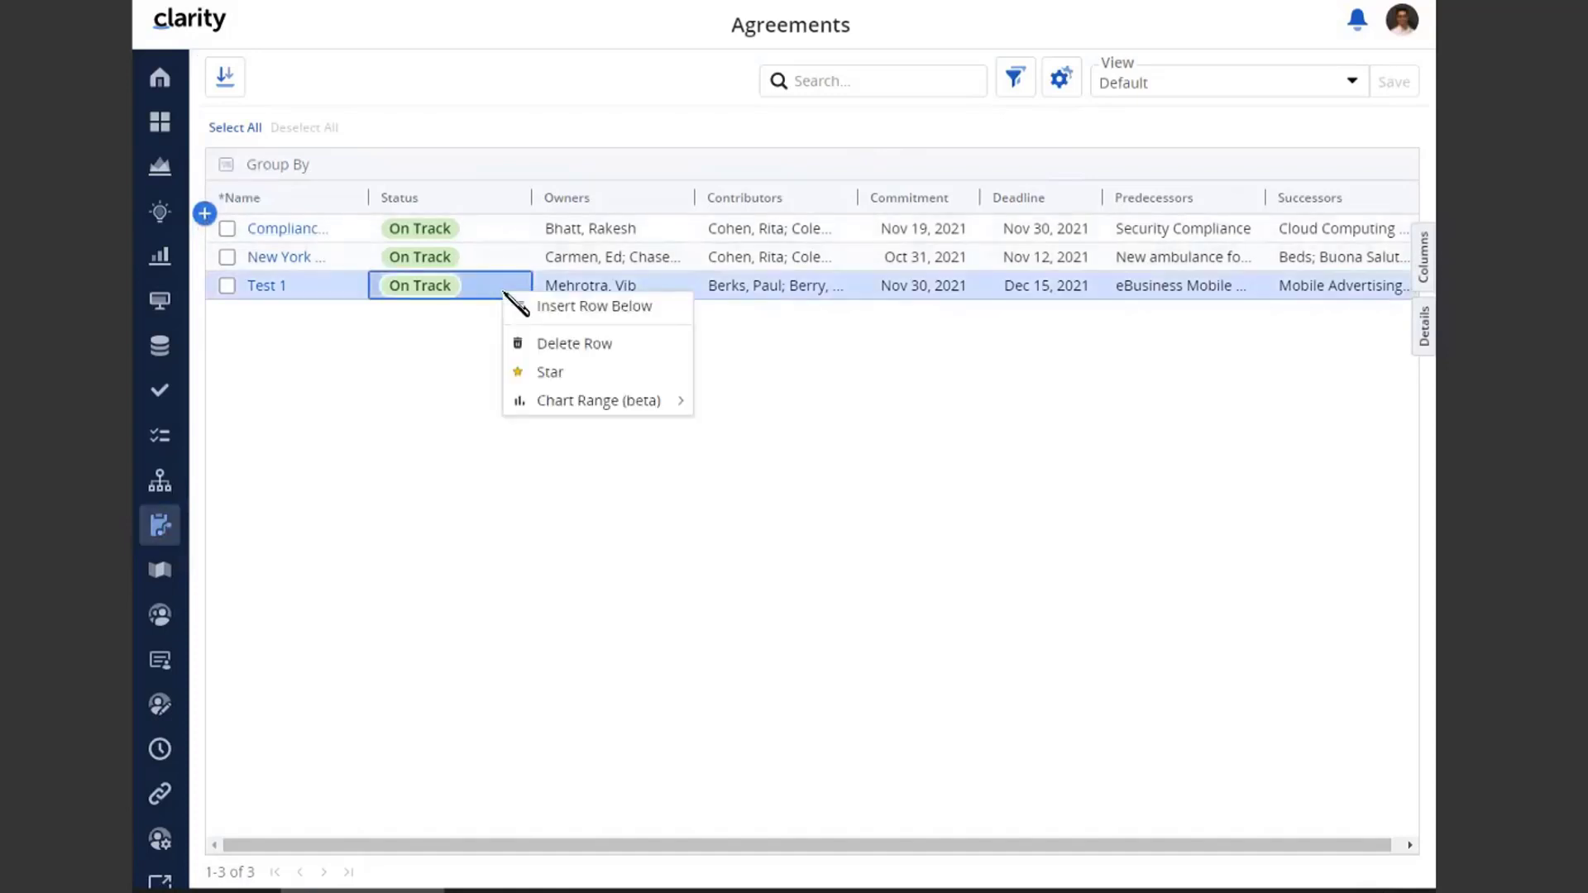
left_click(583, 349)
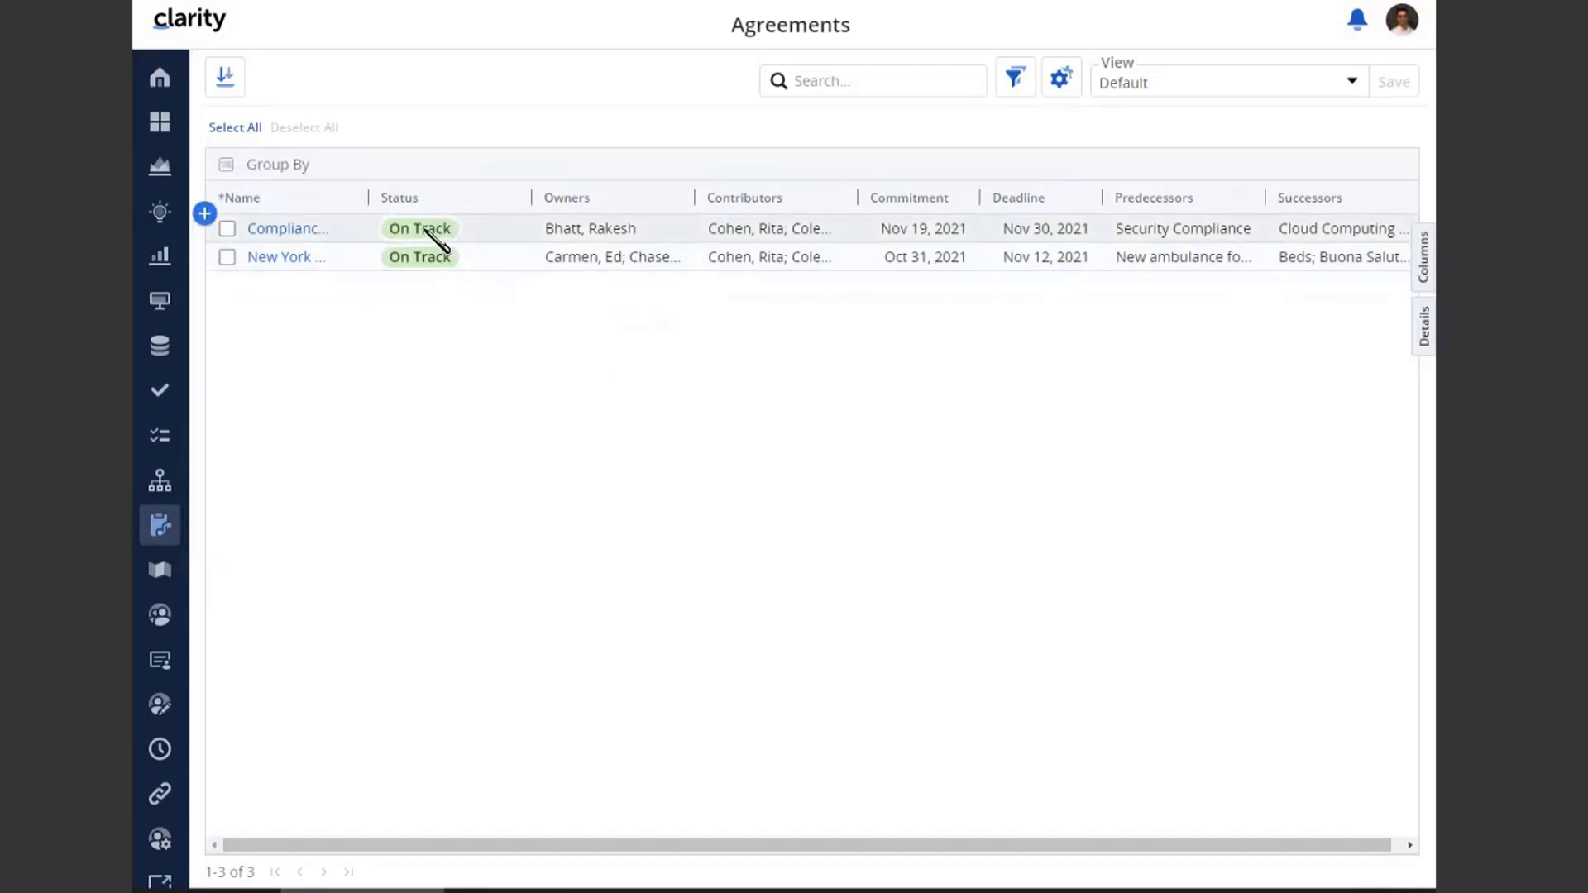
Examine the owners, contributors, commitment date and deadline of the first agreement in the grid
left_click(626, 231)
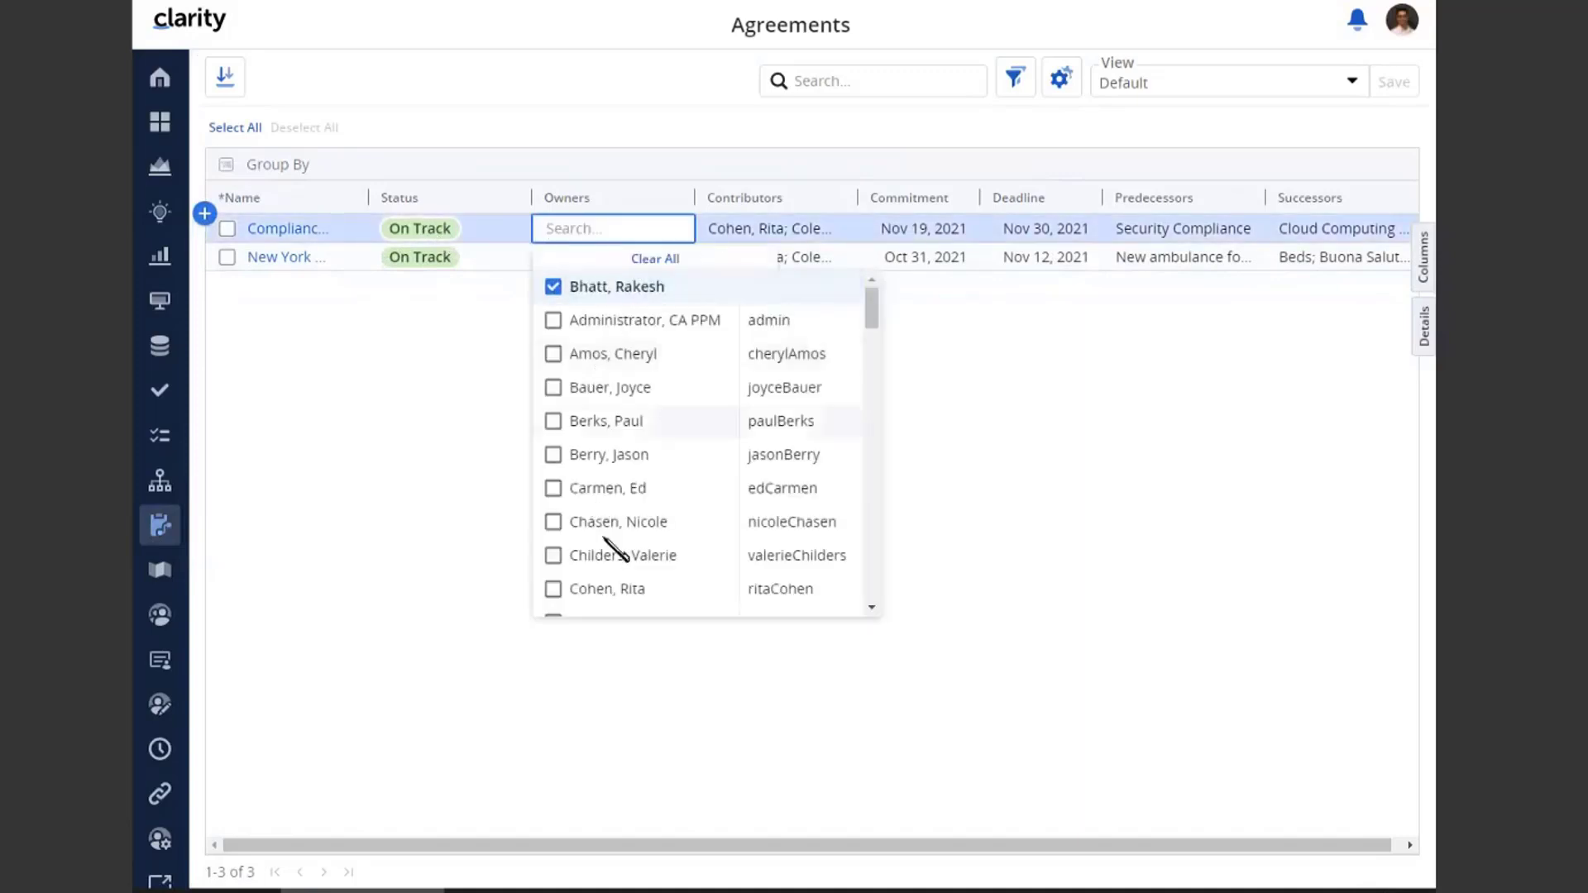
left_click(765, 227)
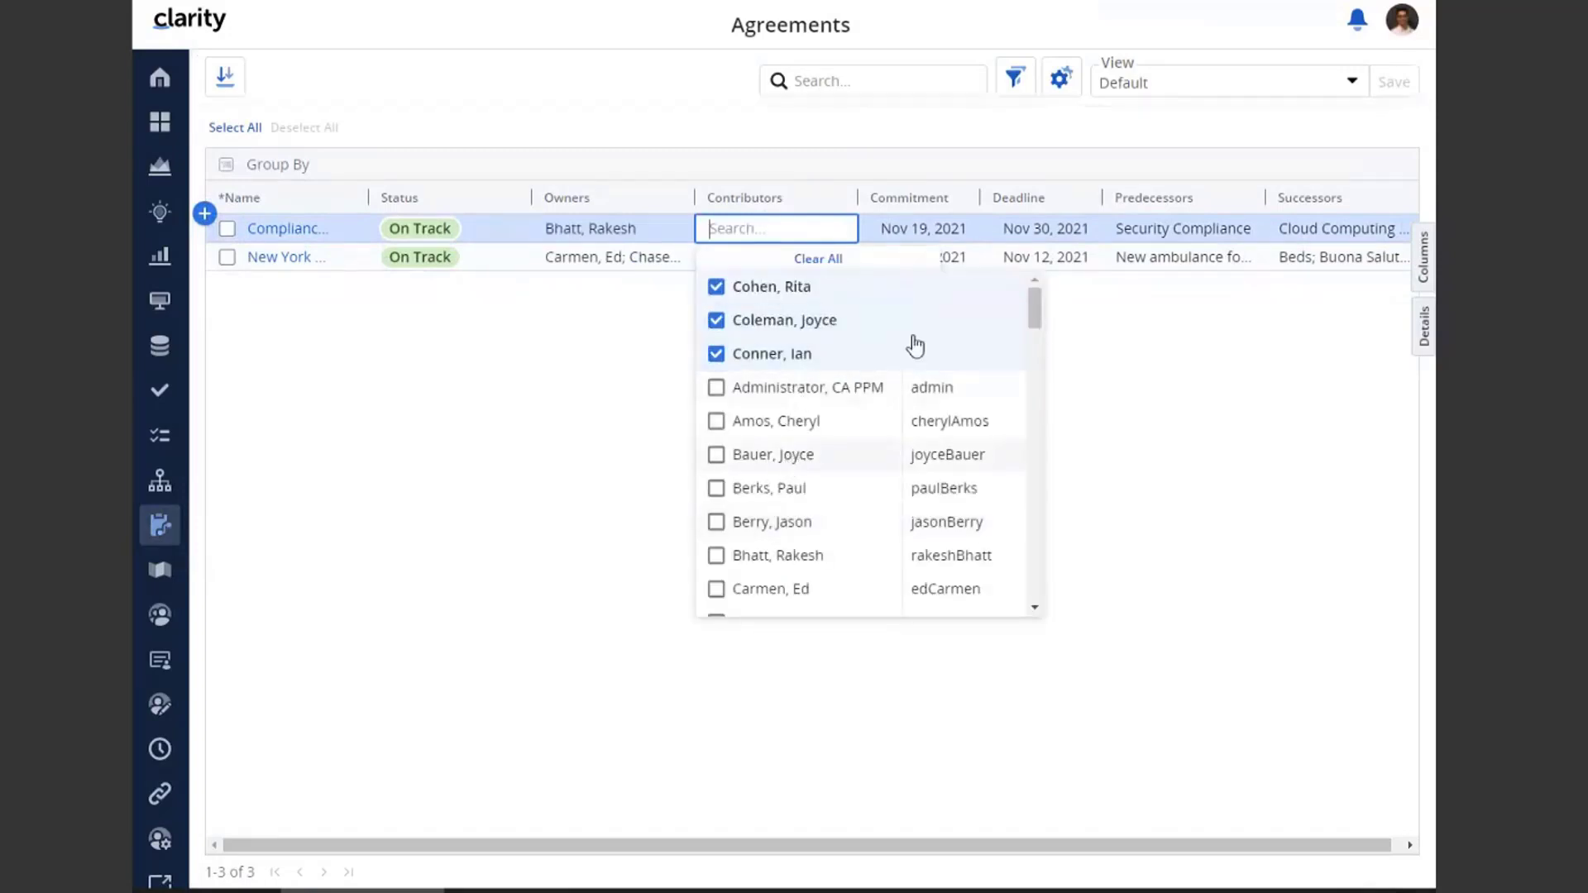
left_click(923, 234)
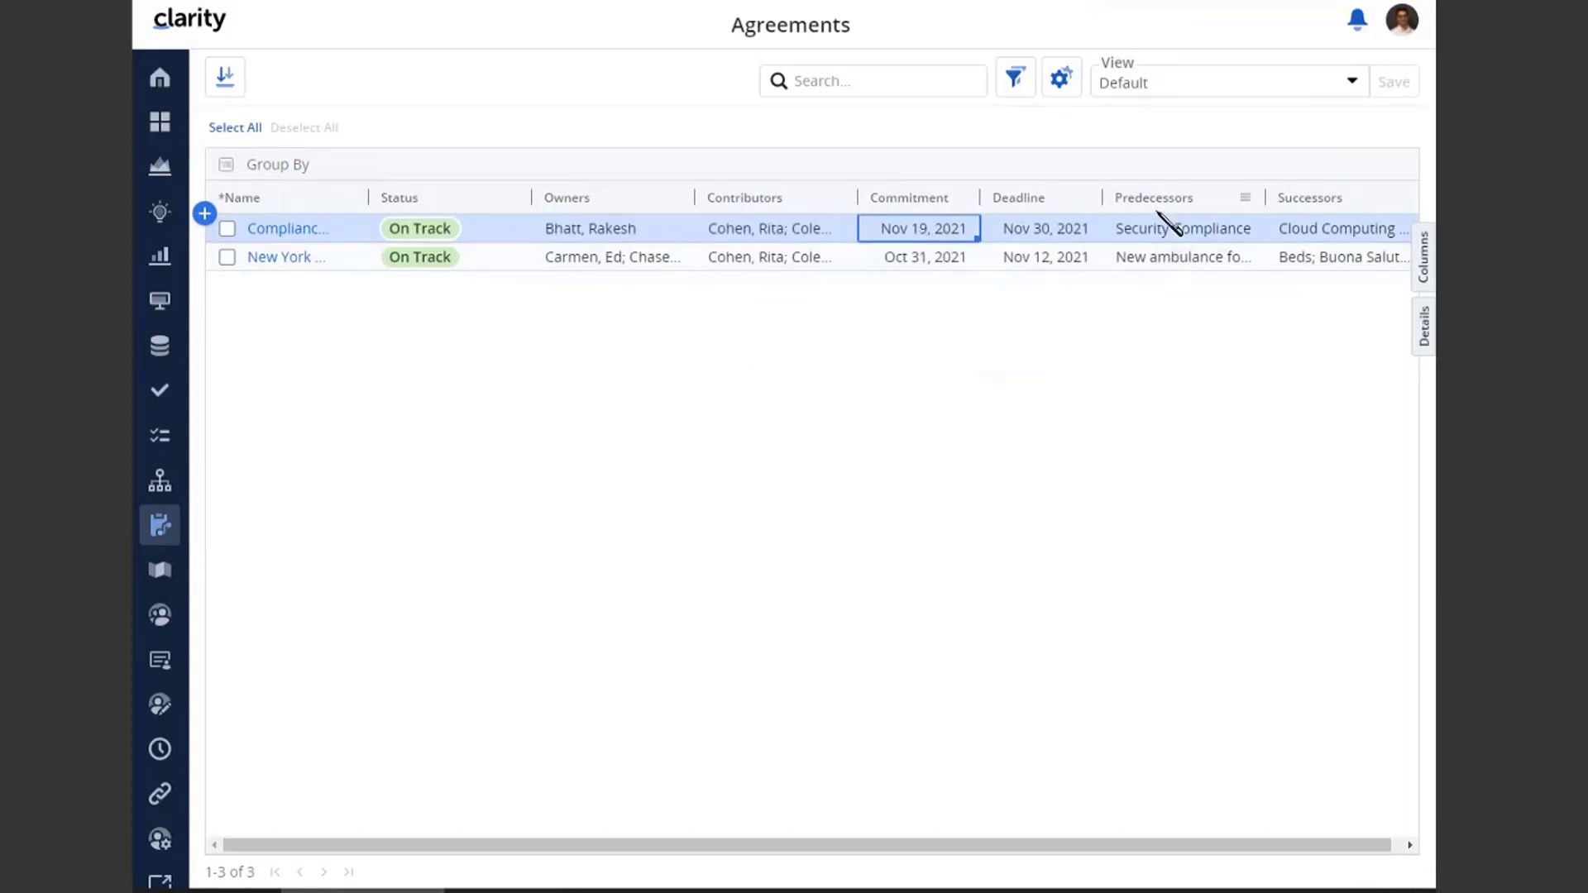
left_click(1013, 236)
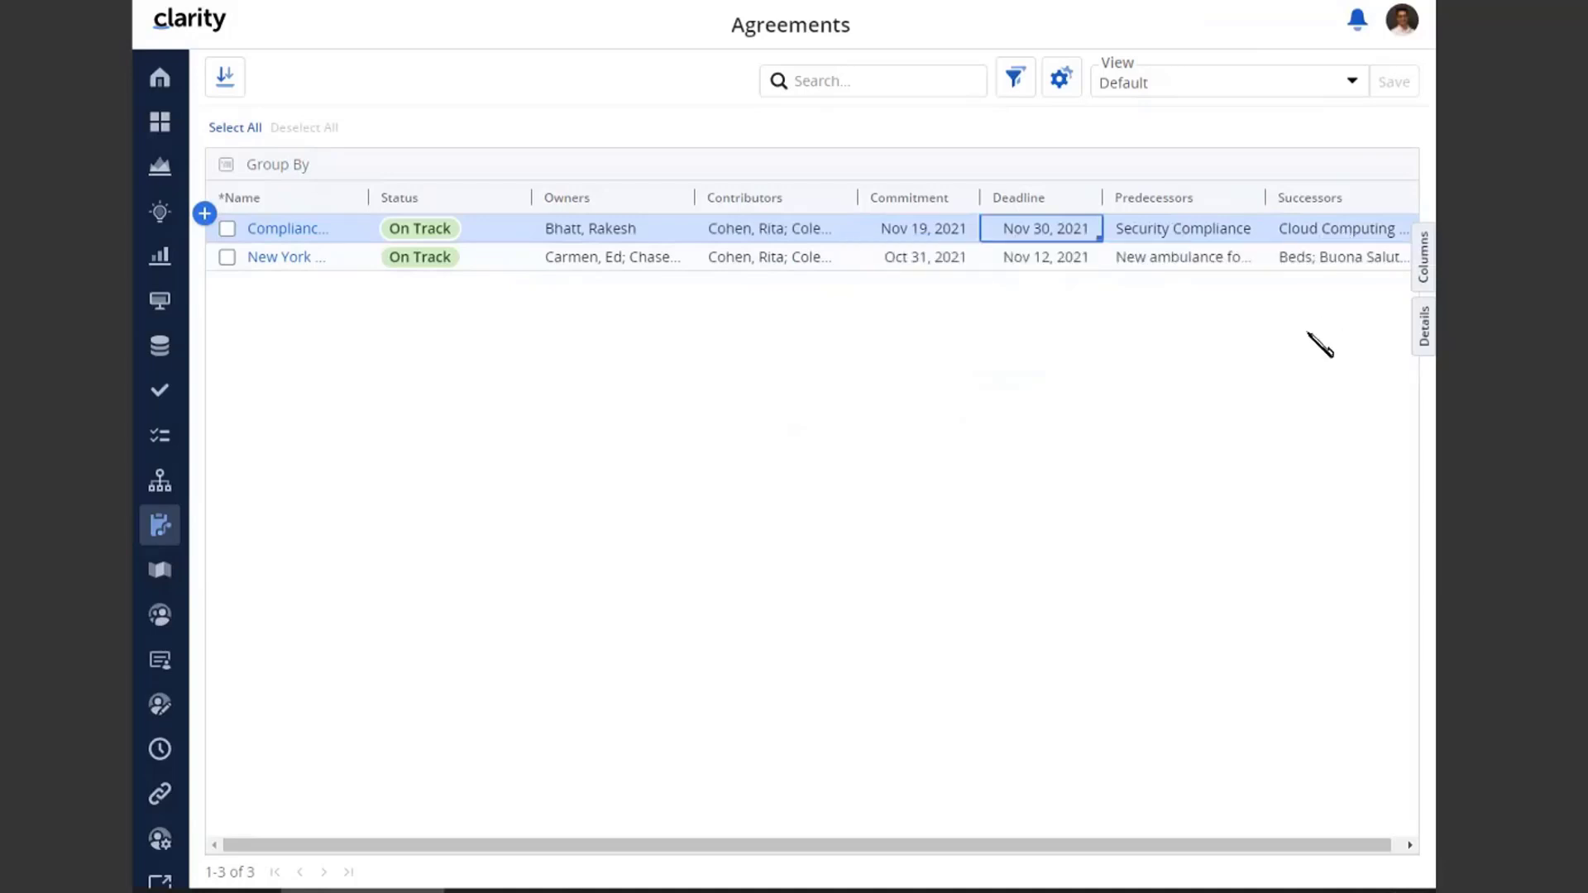
Examine the predecessor and successor choices of the first agreement without changing the selections
left_click(1170, 231)
left_click(1168, 230)
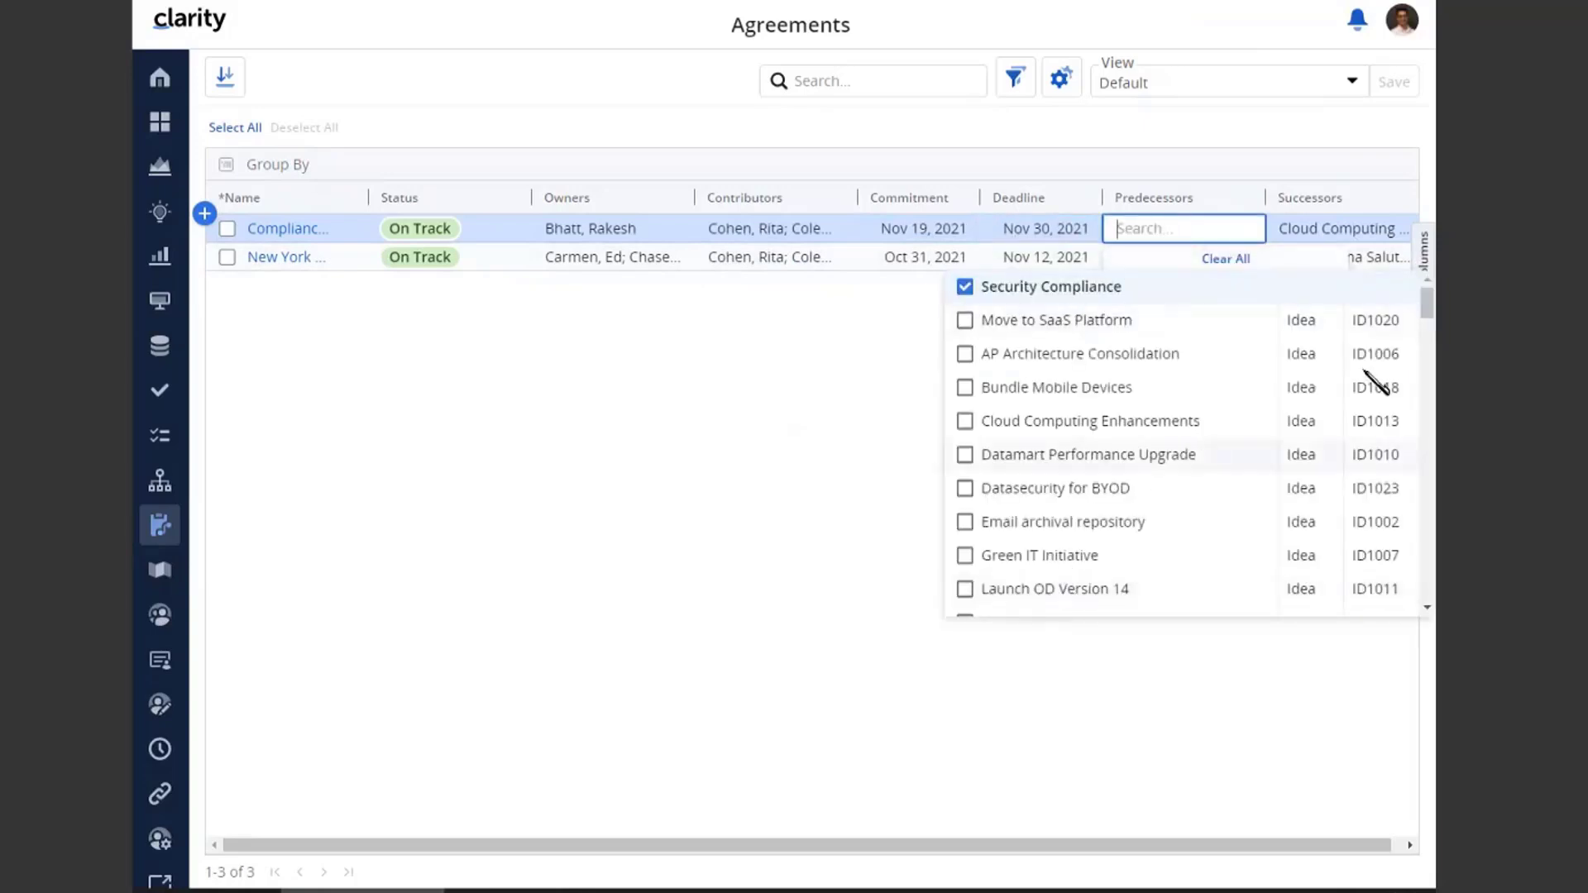
scroll(1424, 361, "down", 5)
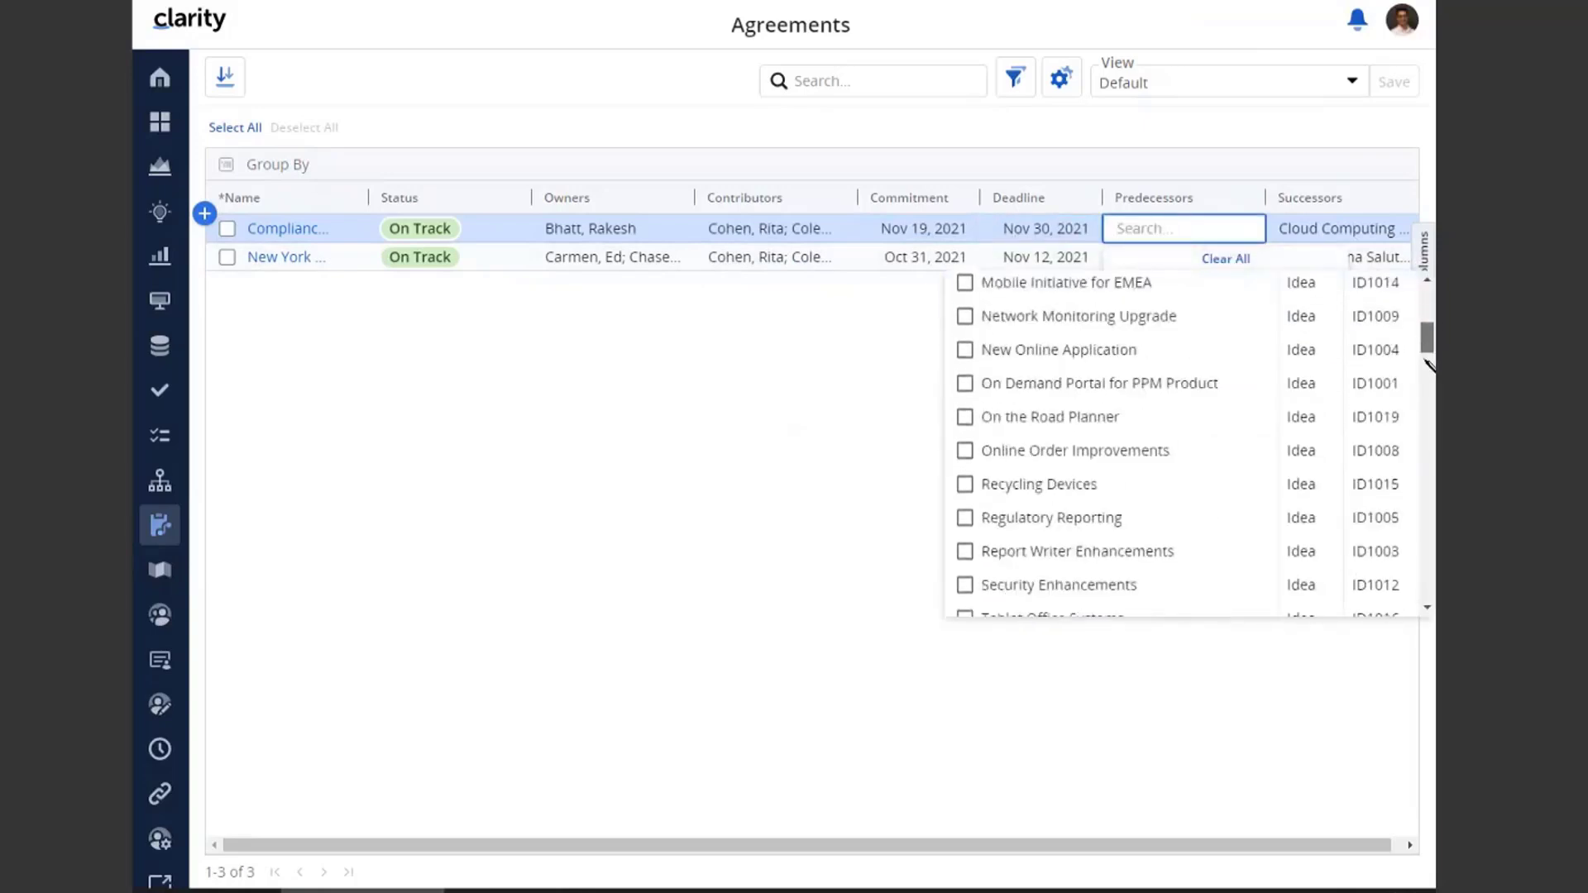
left_click_drag(1426, 362, 1426, 521)
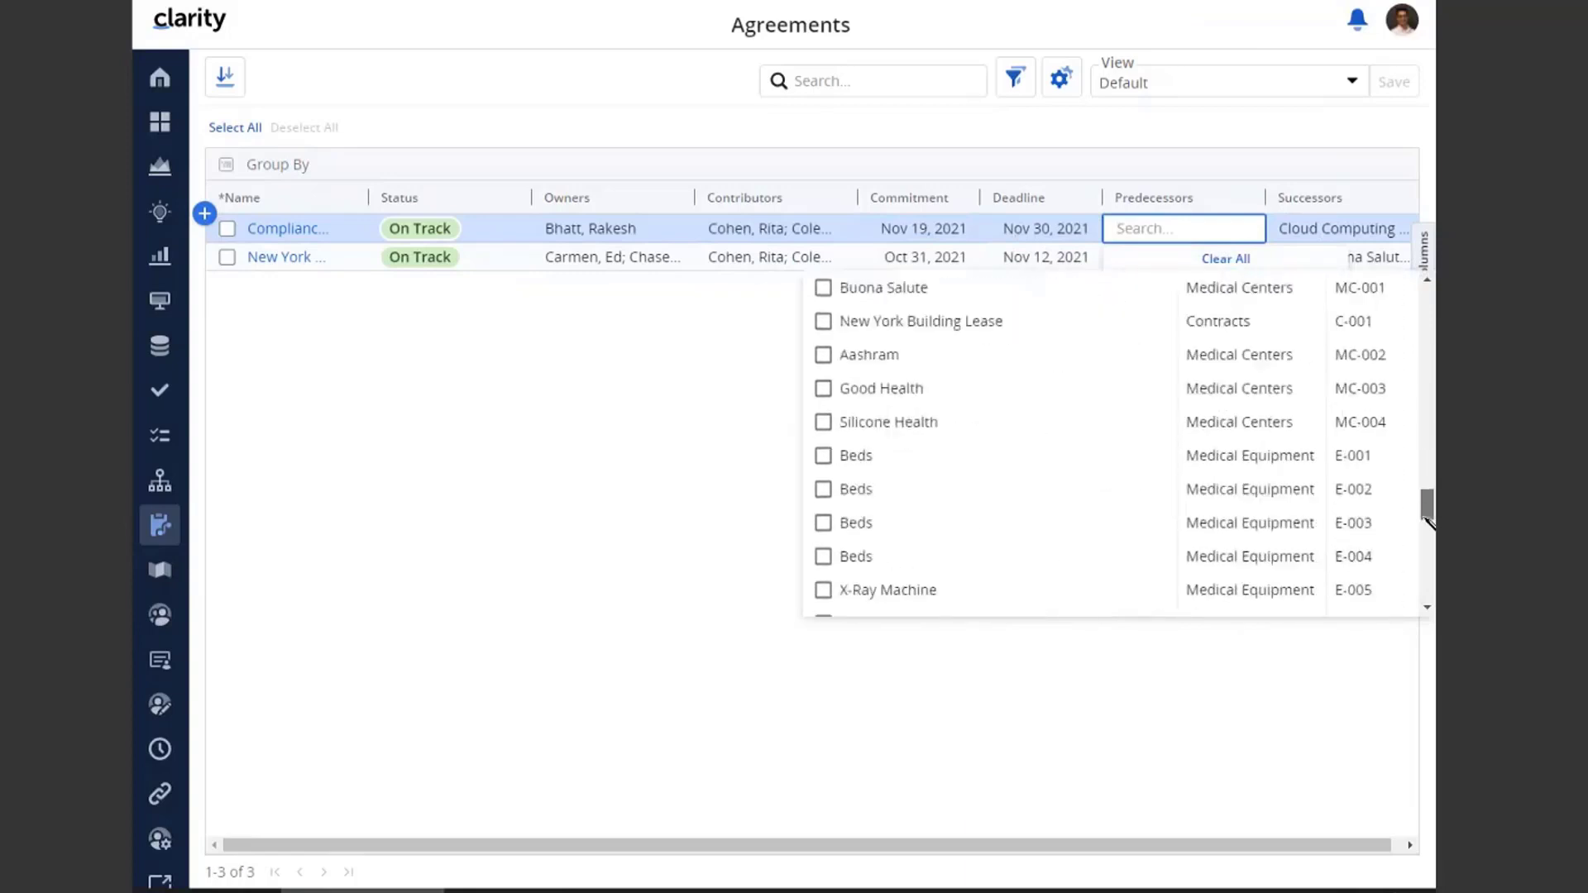
scroll(1426, 519, "down", 1)
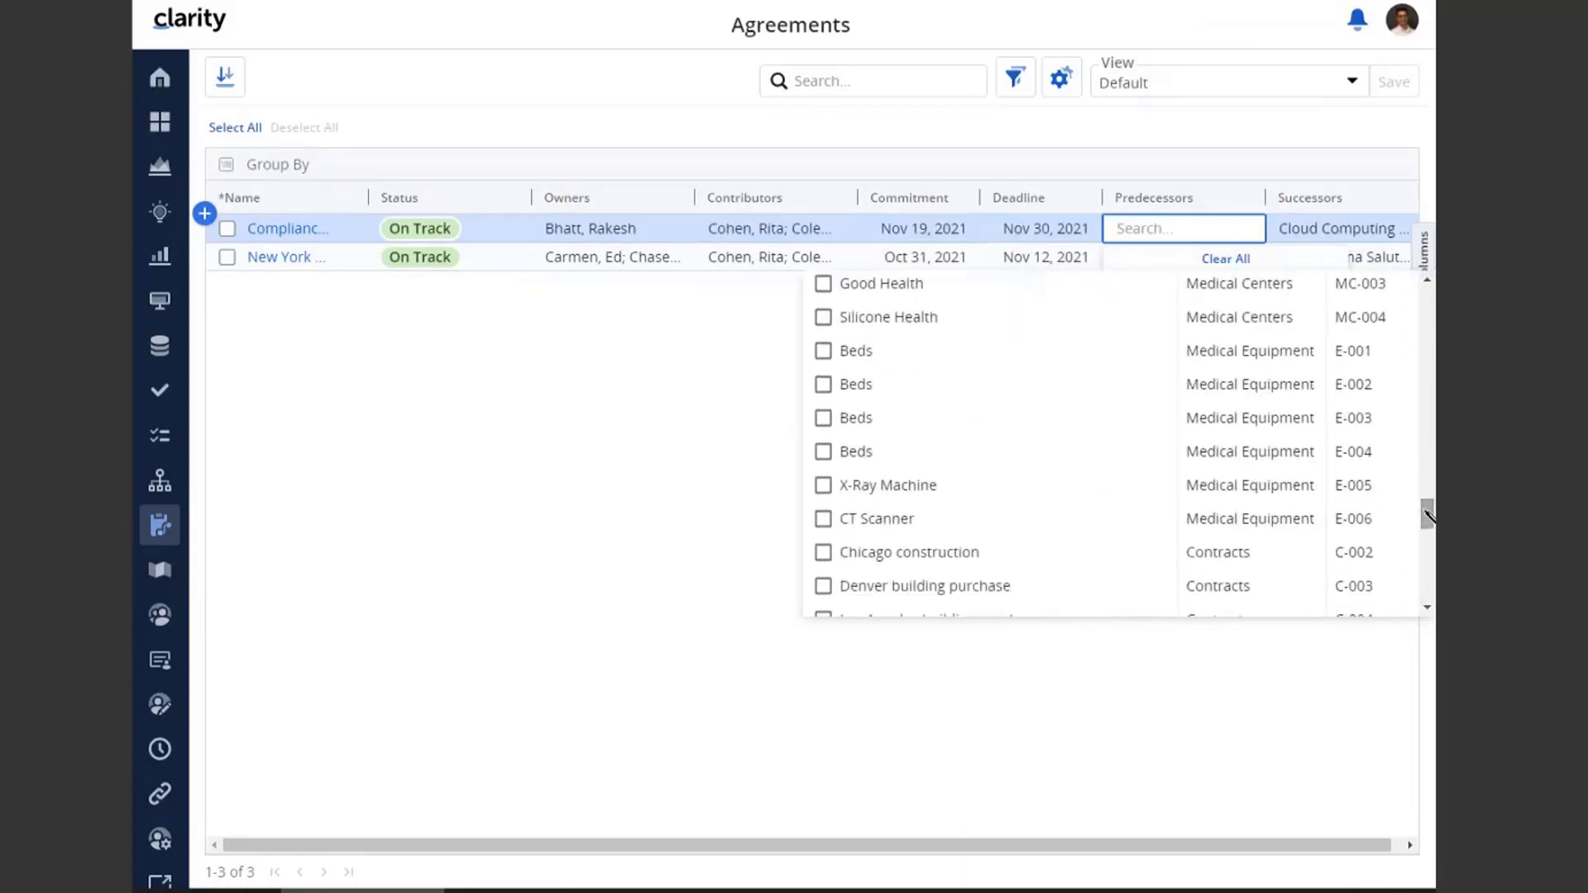
left_click(1181, 745)
left_click(1338, 232)
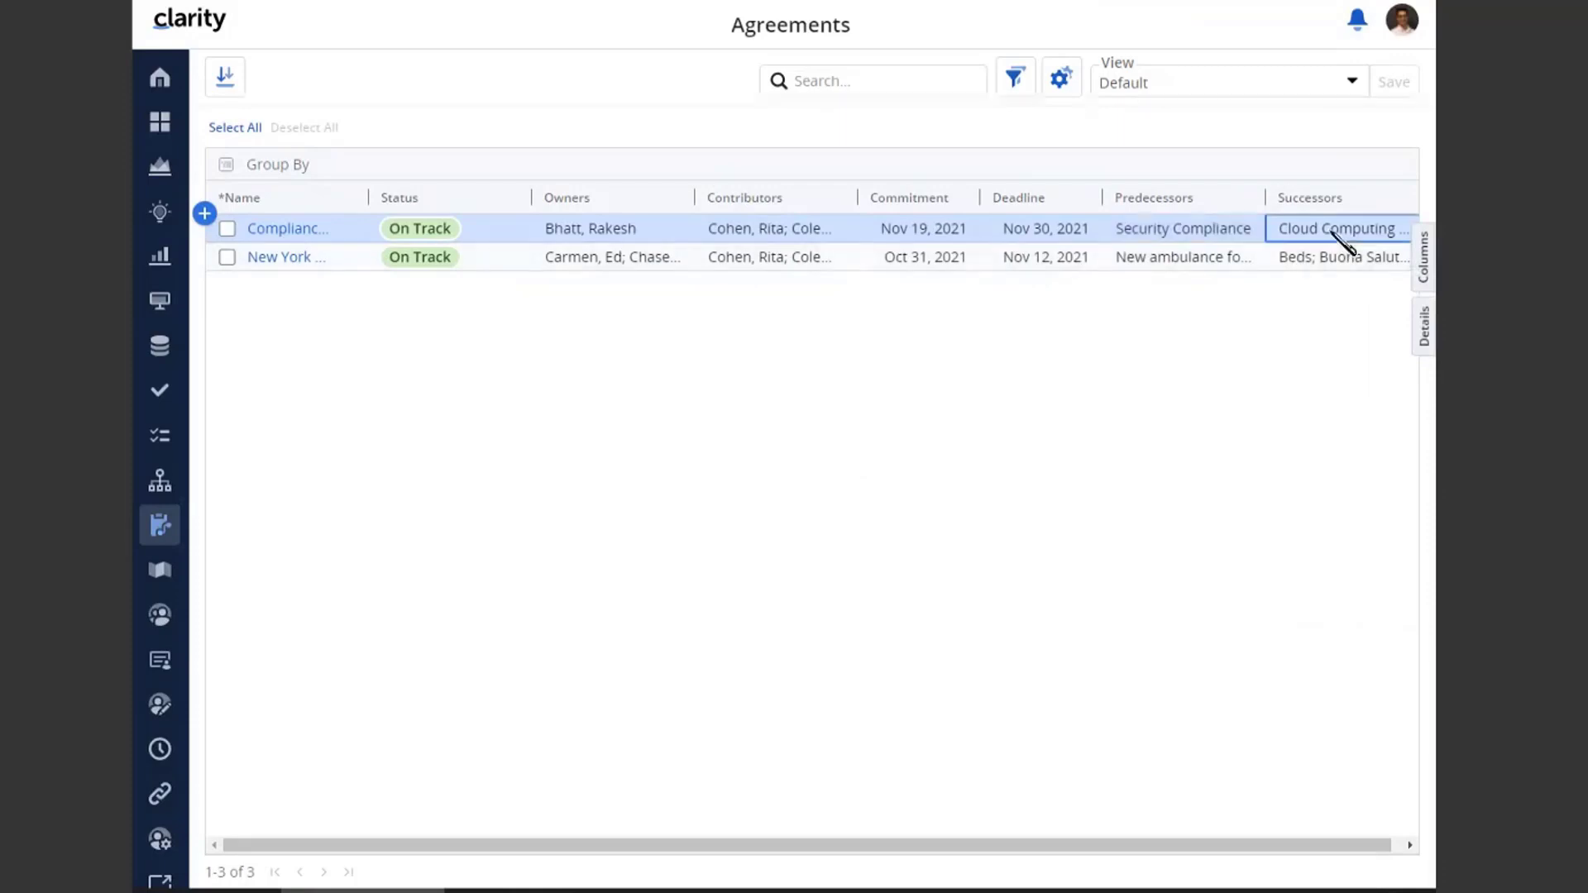
left_click(1331, 230)
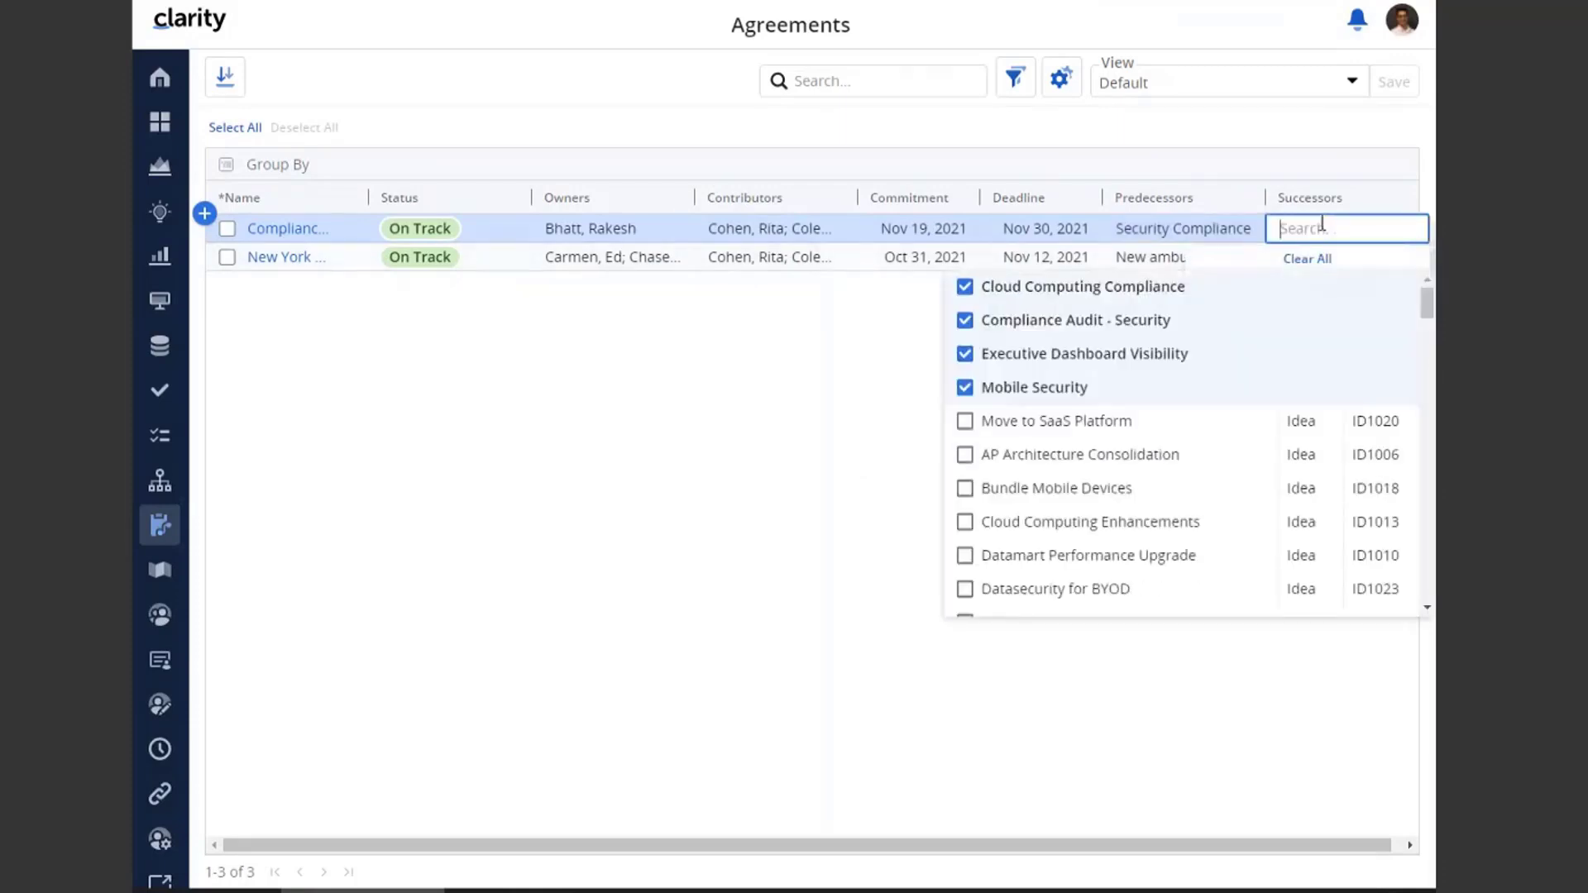
left_click(736, 441)
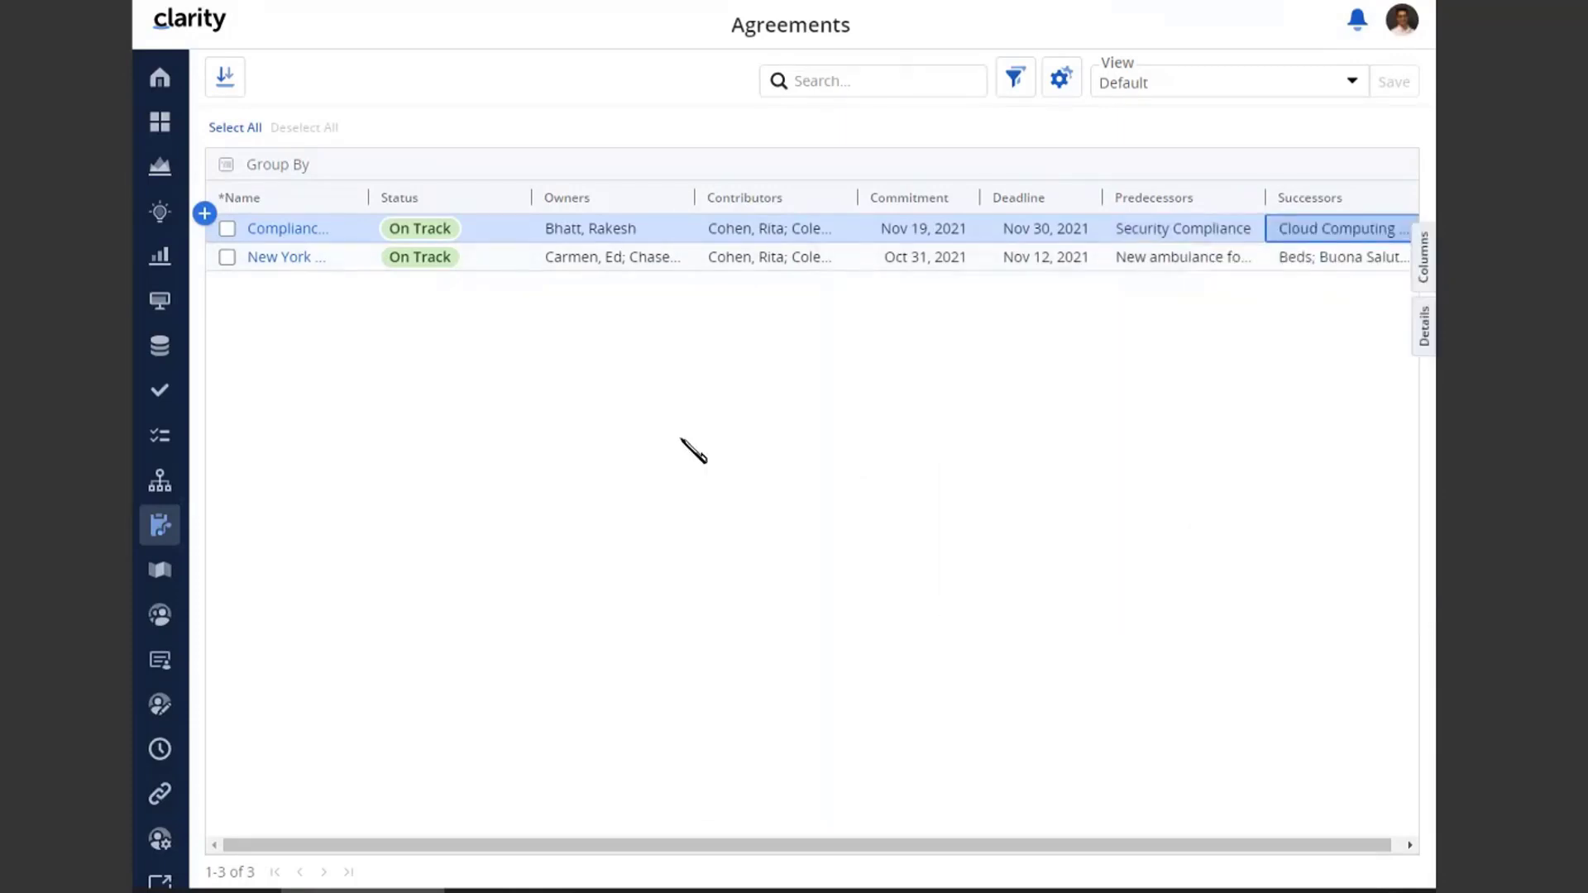
Add a new agreement named "Demo 16.0.0" with the status On Track
left_click(205, 214)
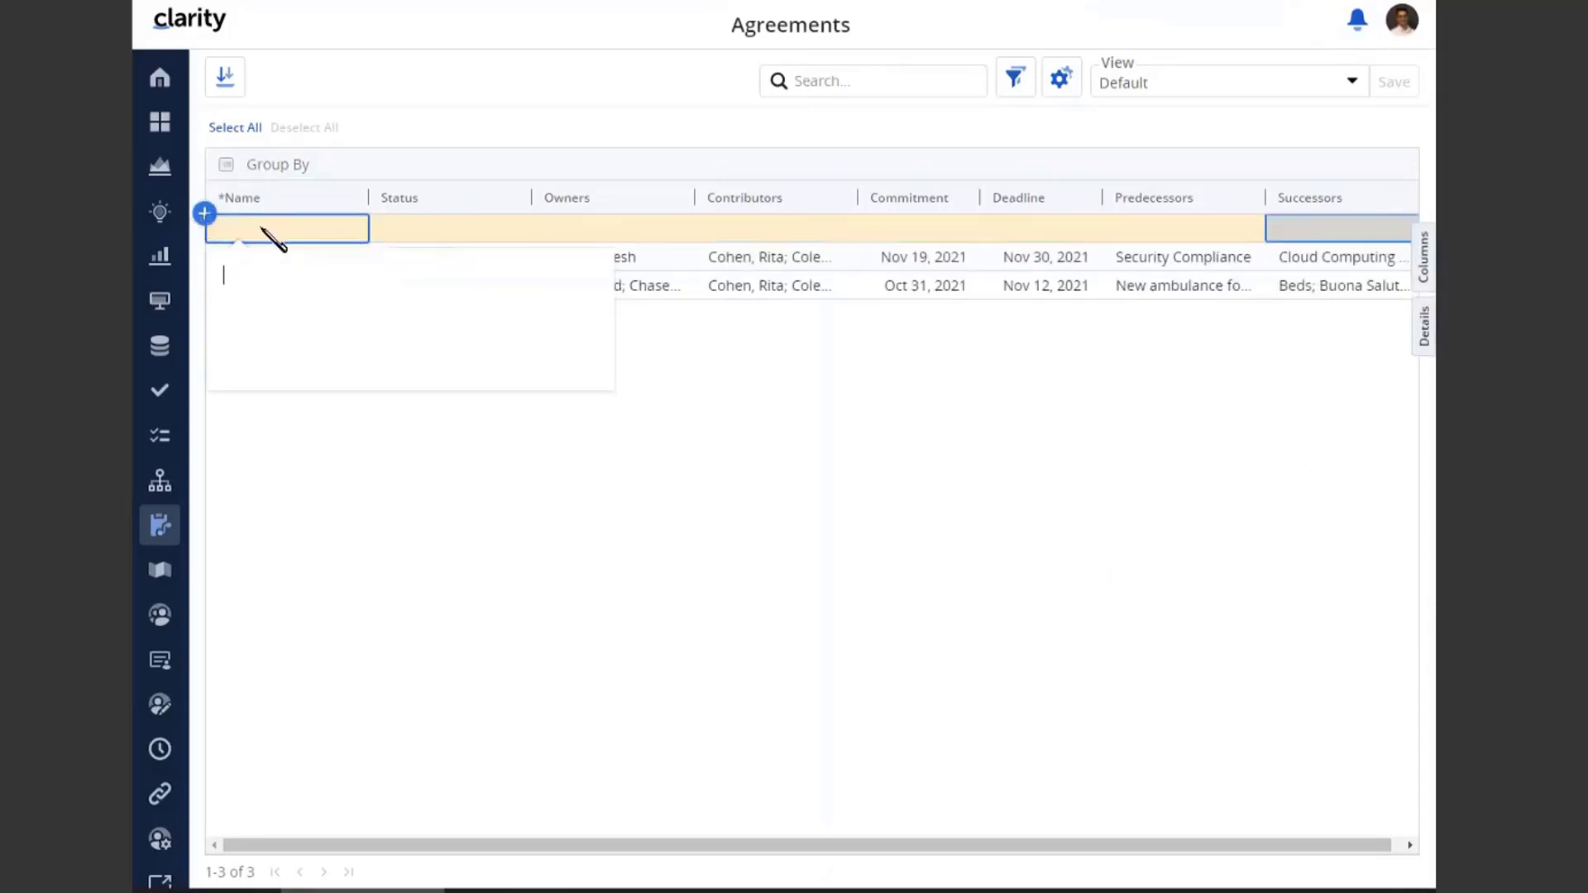
type("Demo 16.0.0")
key("Tab")
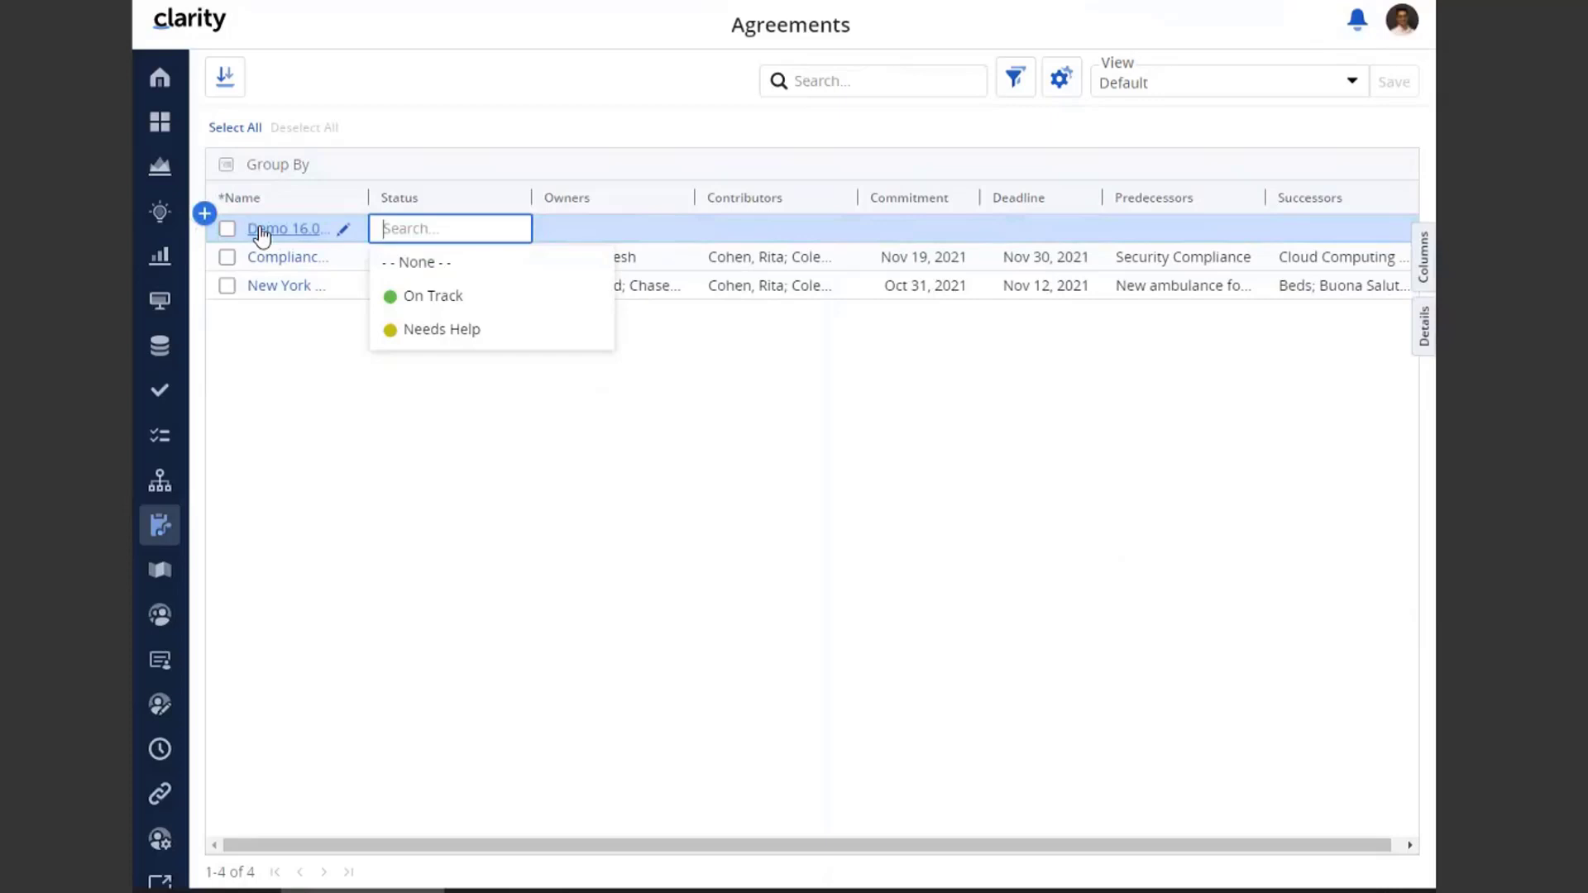
left_click(455, 303)
Assign the third, fourth and fifth listed people as owners of the Demo 16.0.0 agreement
left_click(579, 228)
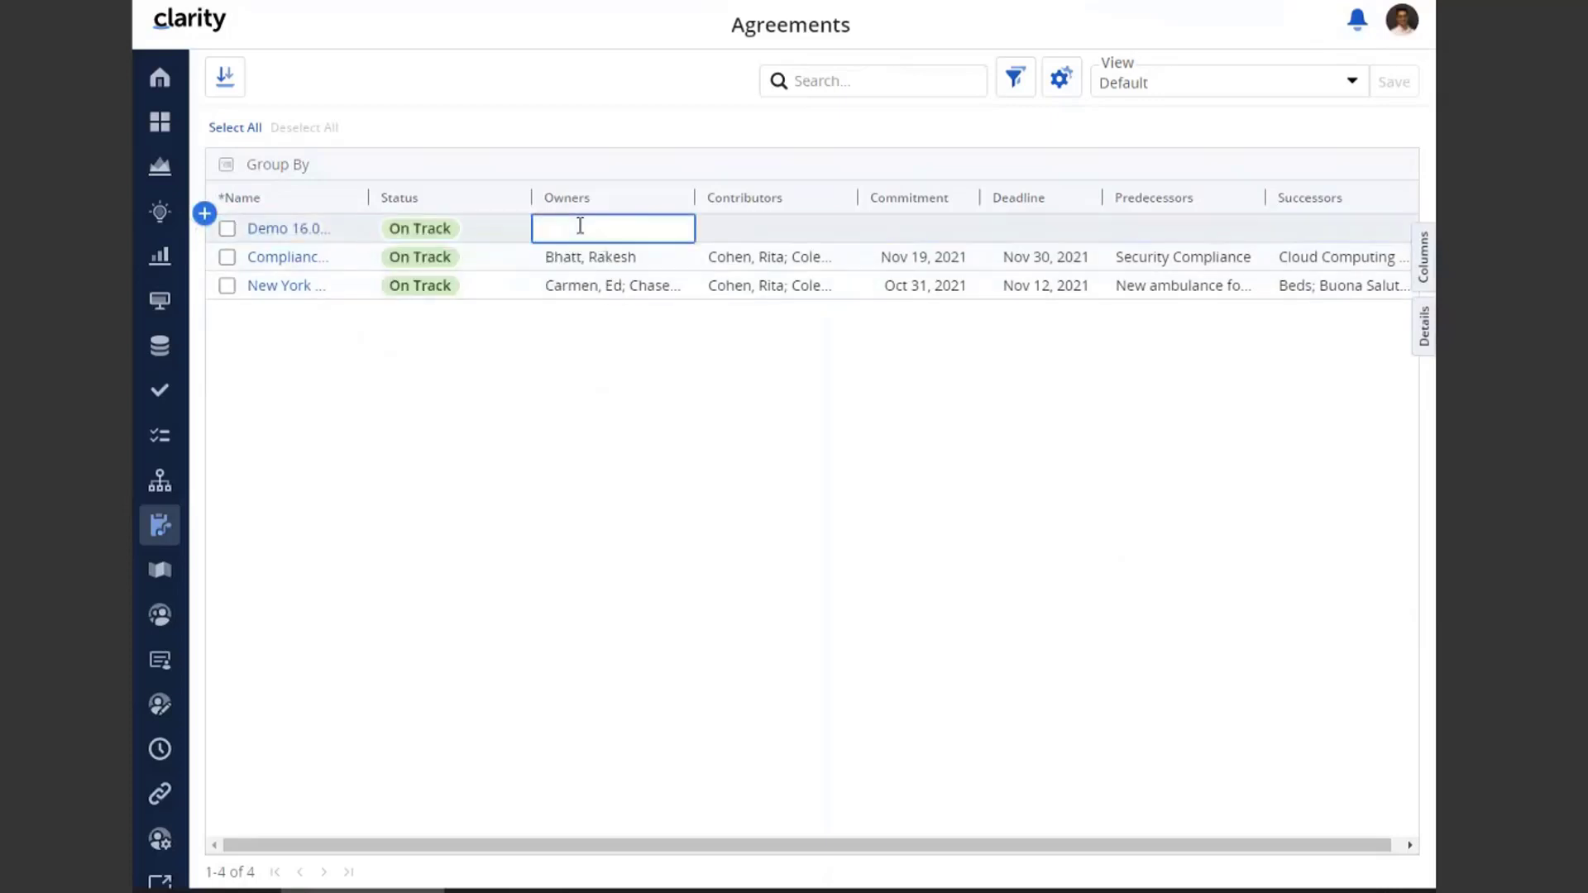
left_click(553, 354)
left_click(553, 387)
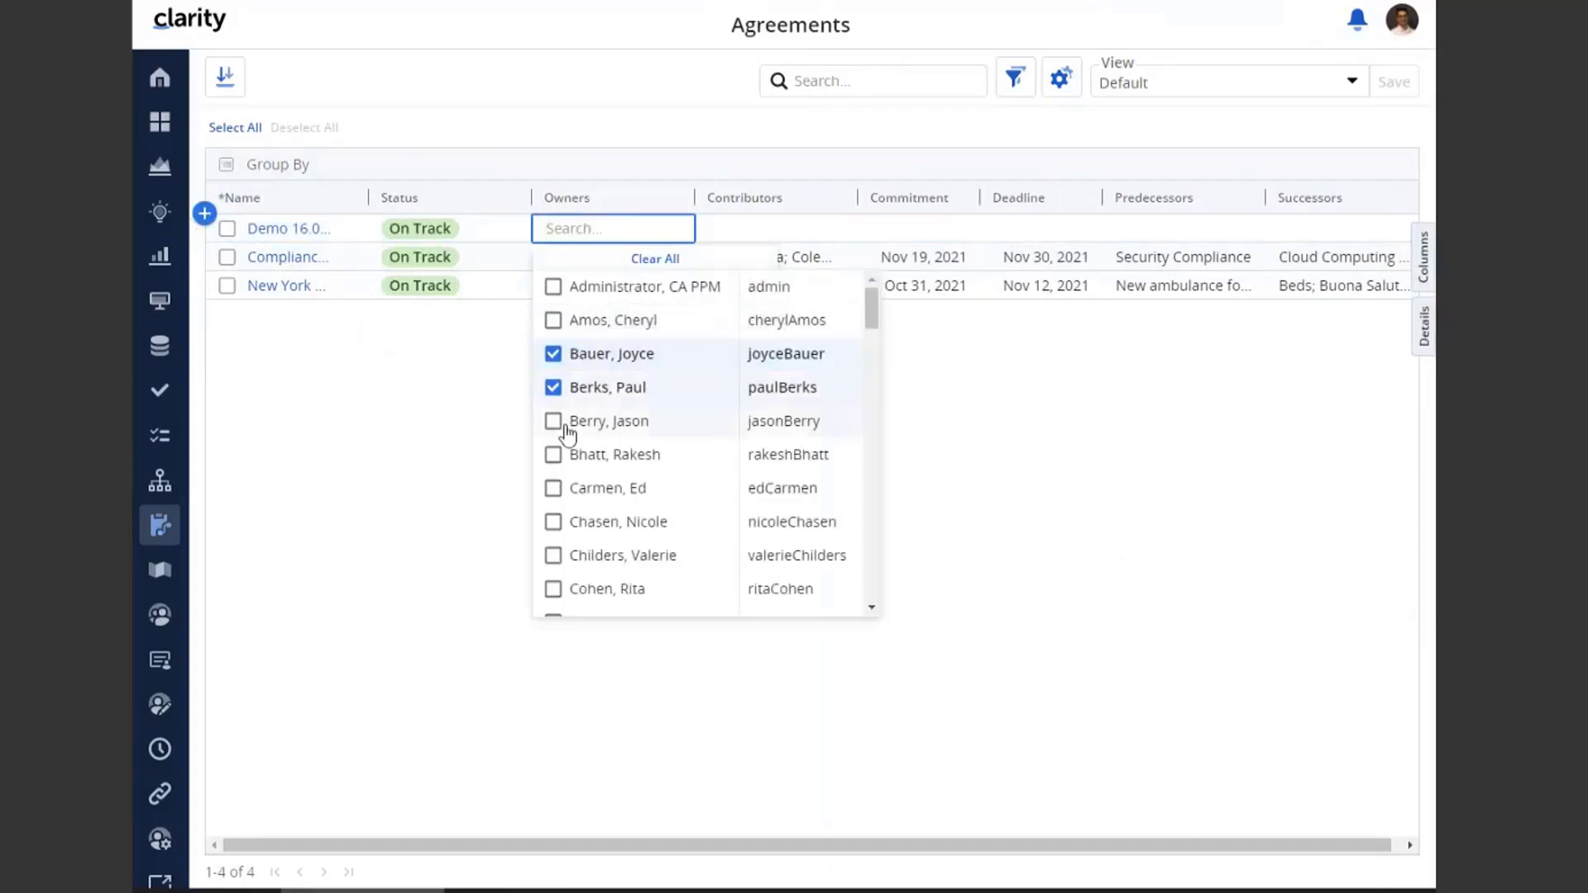
left_click(566, 425)
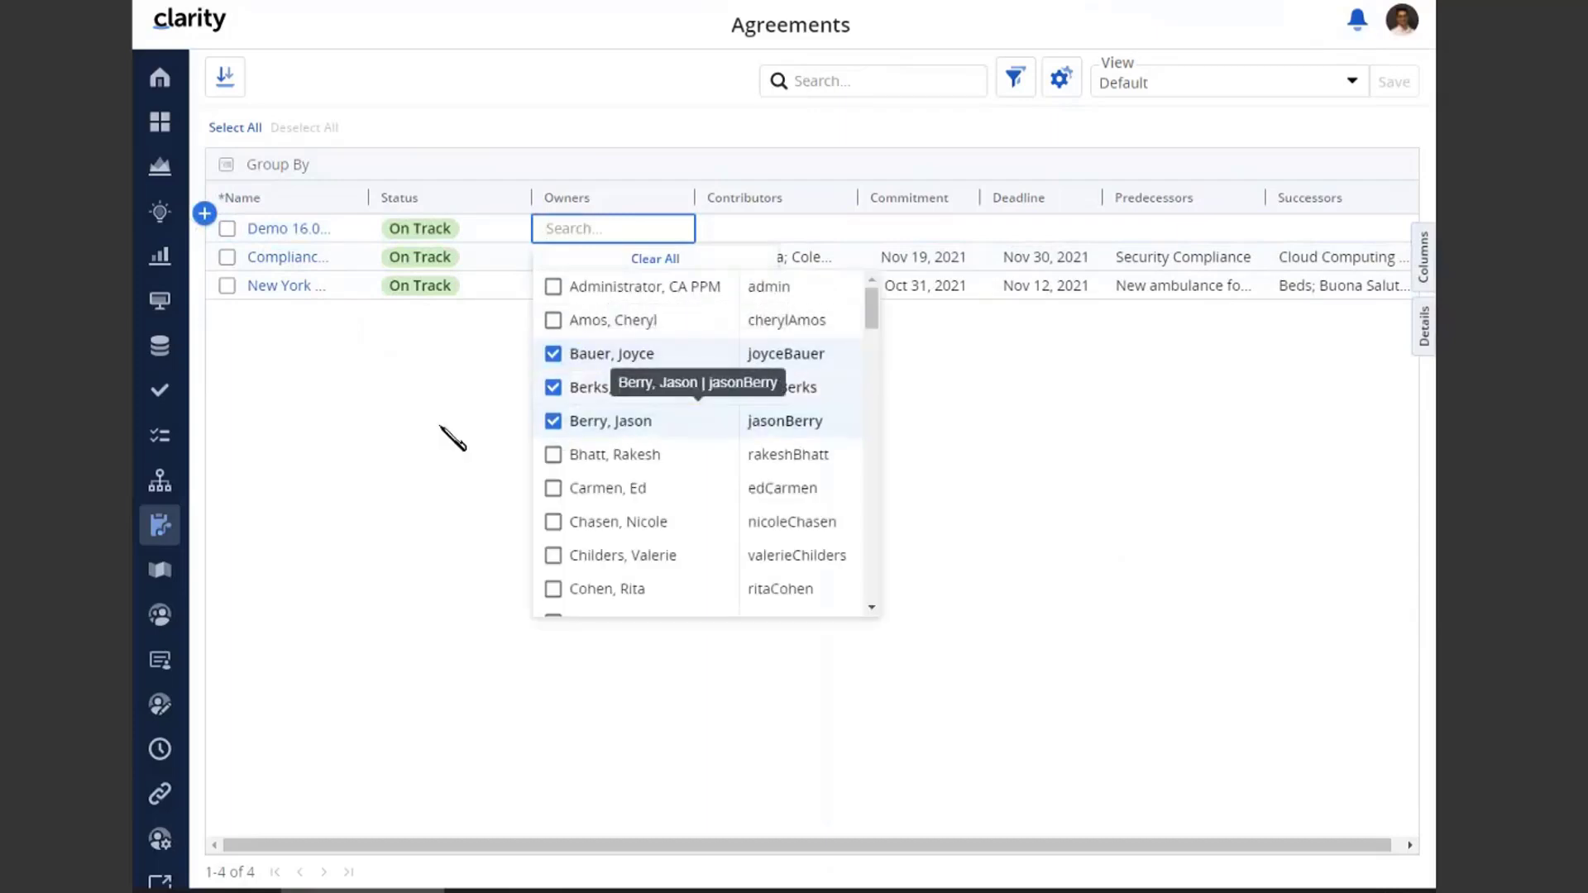
Assign the seventh, eighth and ninth listed people as contributors to the Demo 16.0.0 agreement
left_click(756, 223)
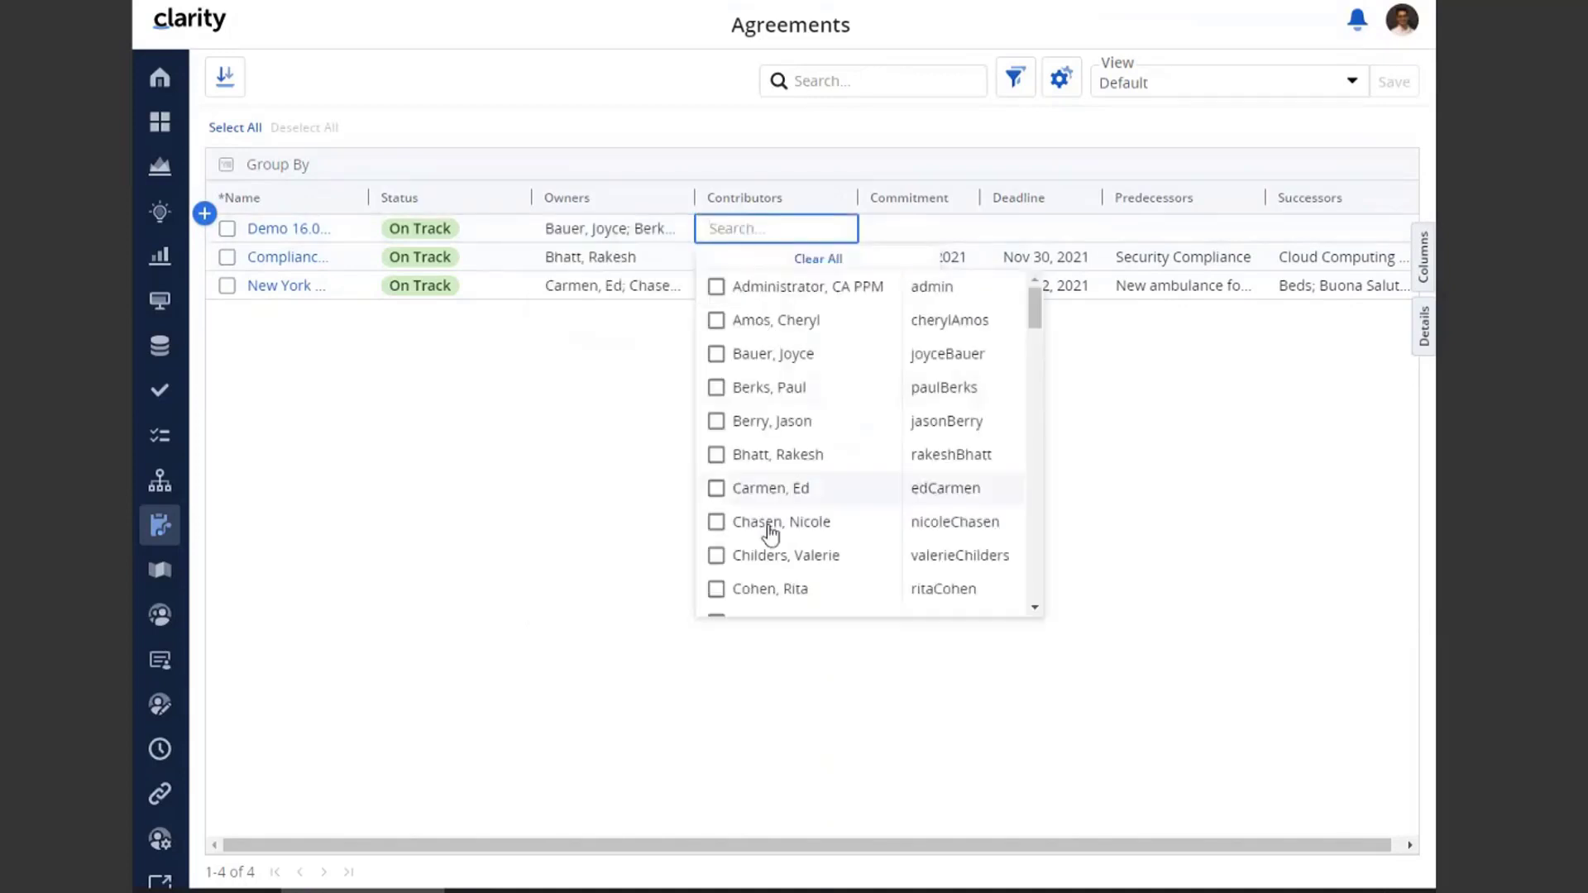
left_click(766, 489)
left_click(769, 523)
left_click(764, 555)
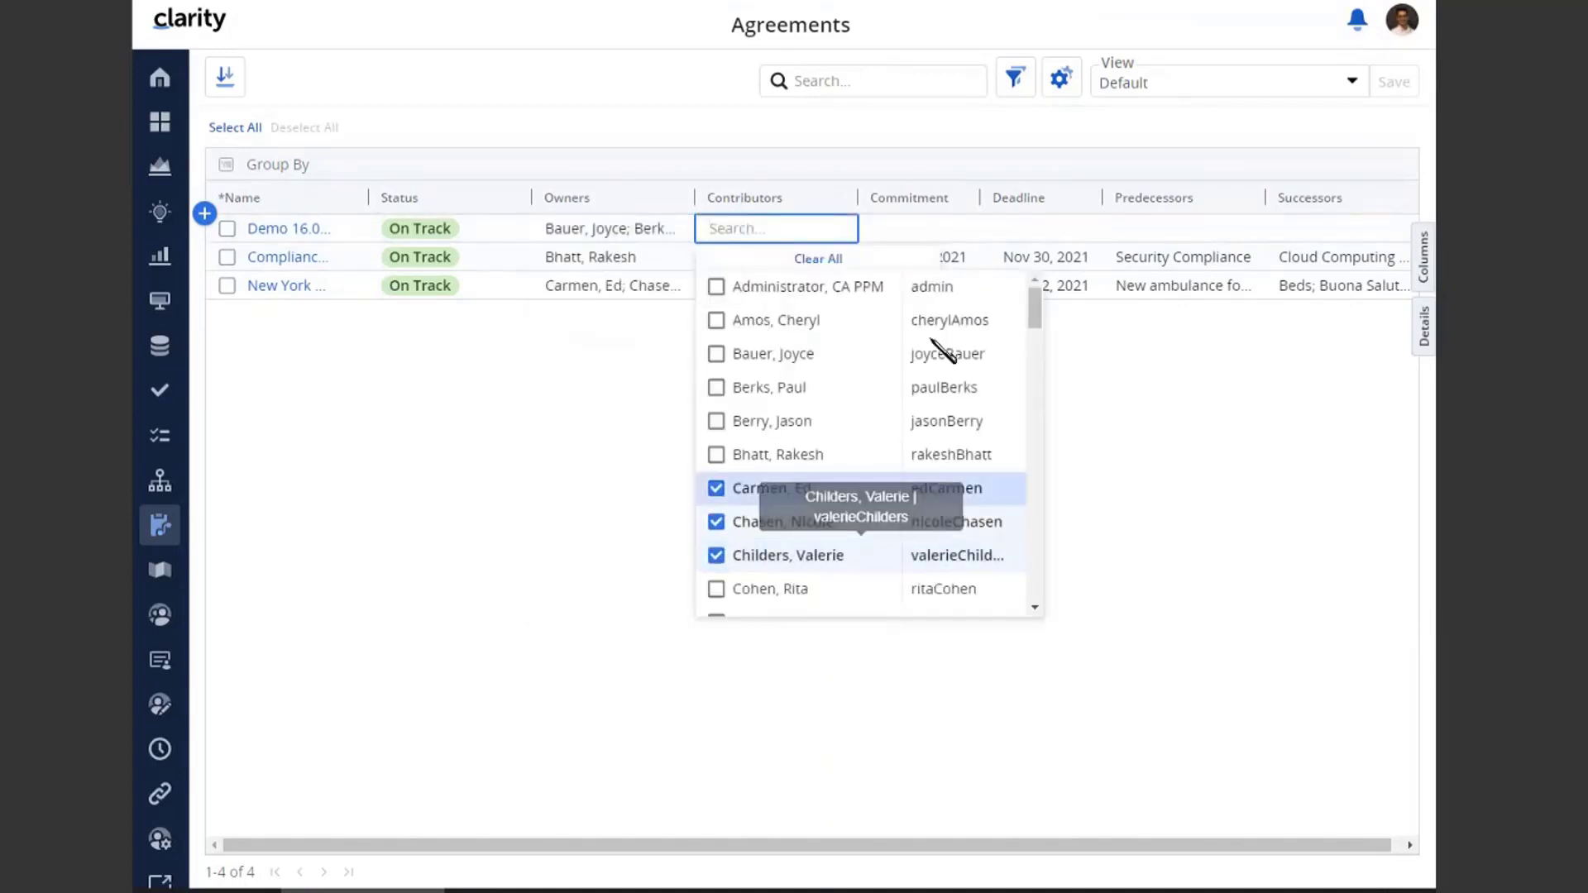
Set the Demo 16.0.0 agreement's commitment date to 11/30/2021 and its deadline to 12/15/2021
left_click(908, 226)
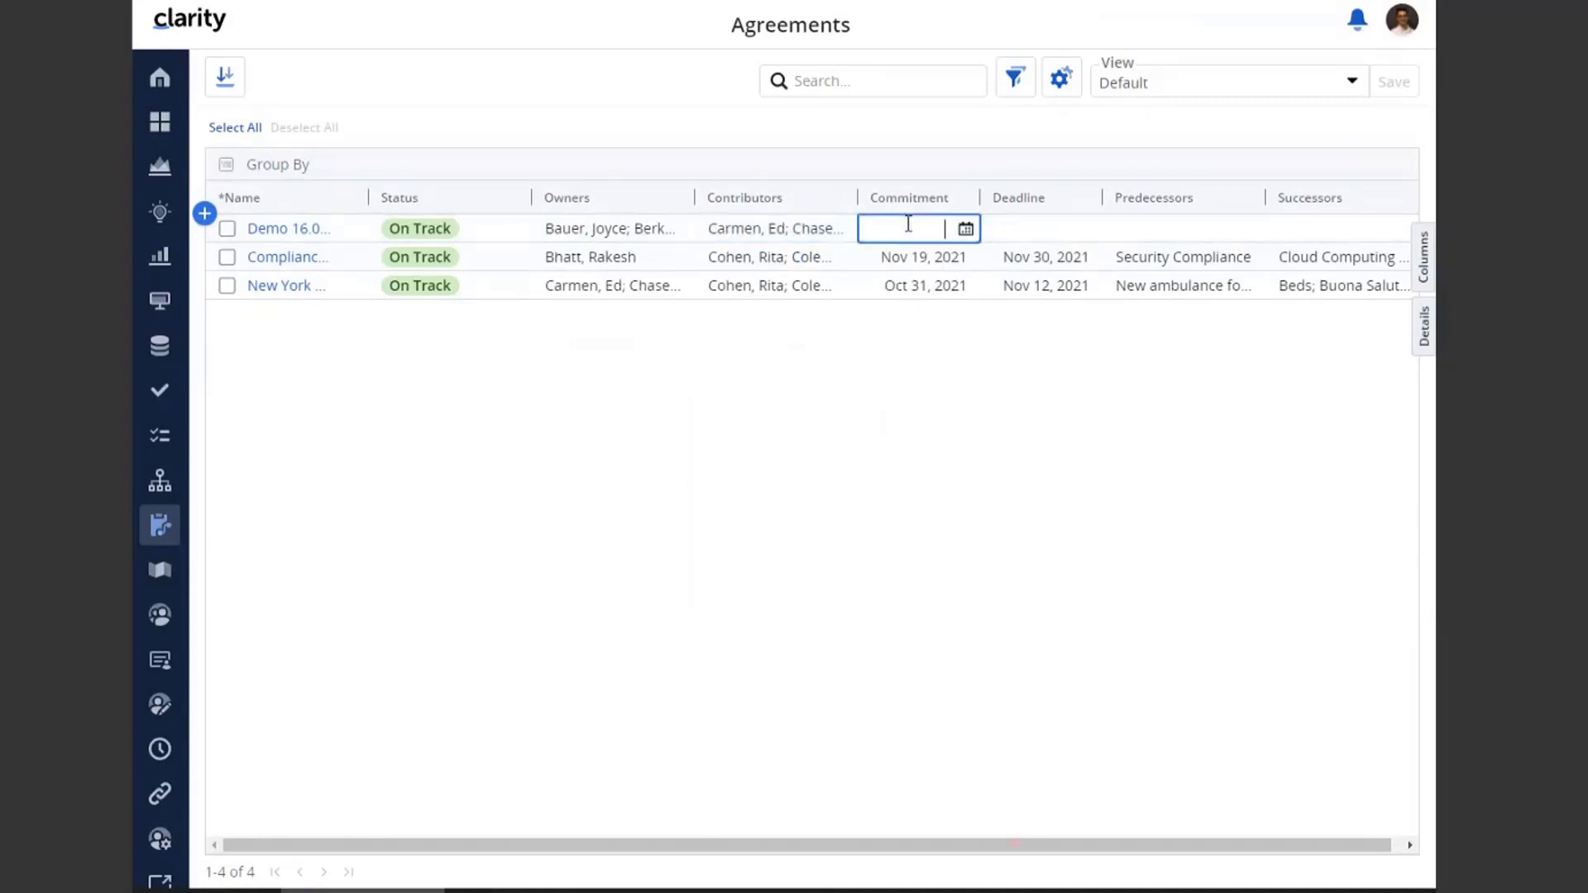
type("11/30")
type("/2021")
key("Tab")
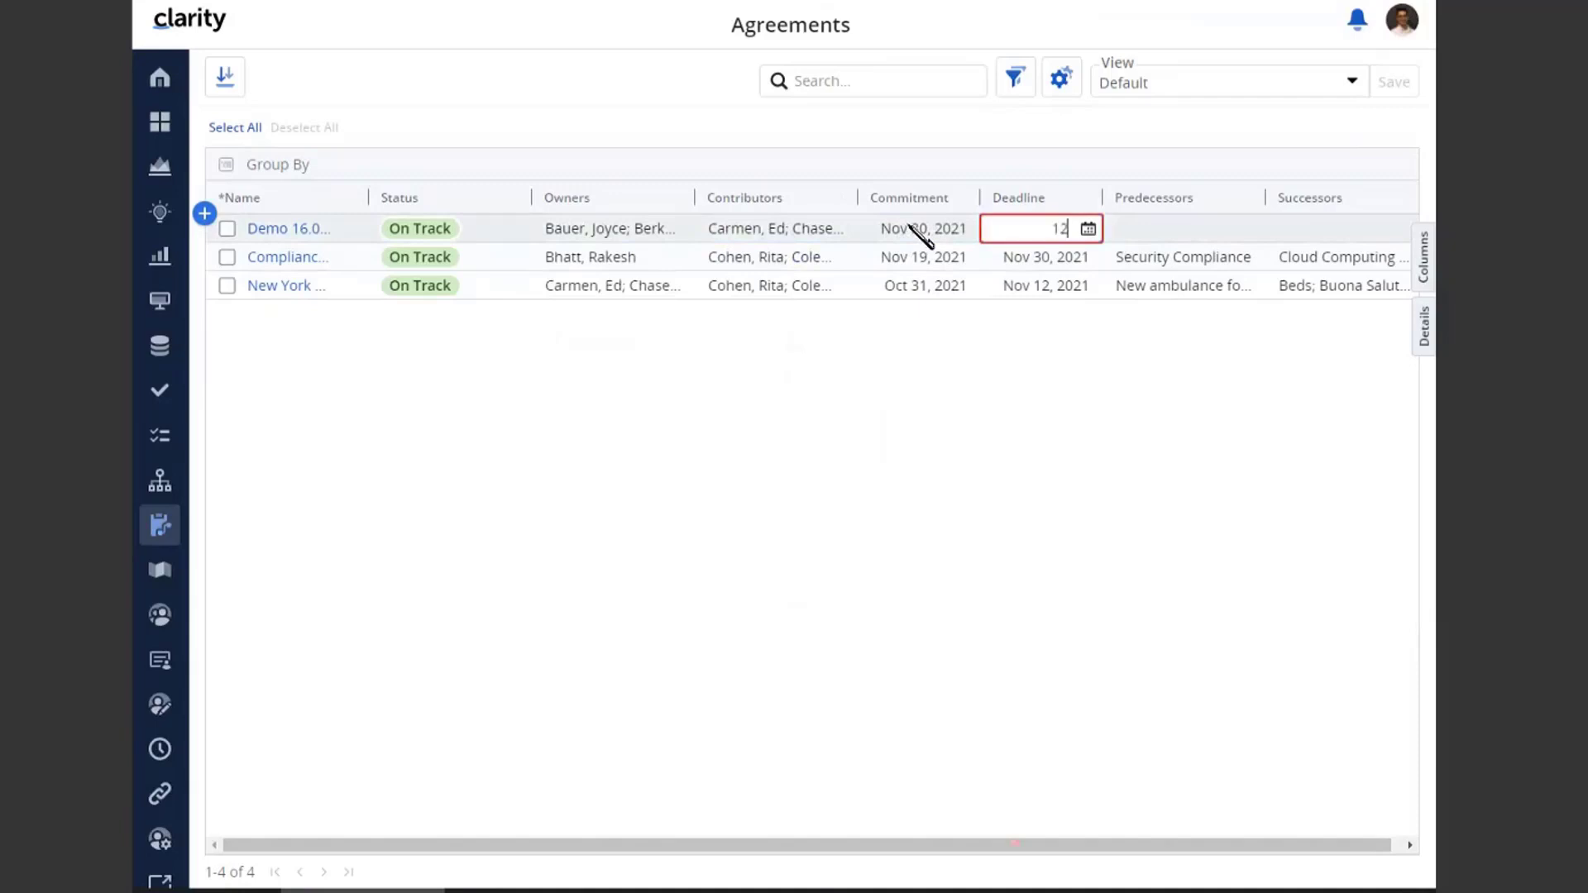
type("12/15/2")
type("0")
type("21")
Assign Security Compliance, Mobile Security and Mobile Device Management (MDM) Deployment as predecessors of the Demo 16.0.0 agreement
left_click(1171, 231)
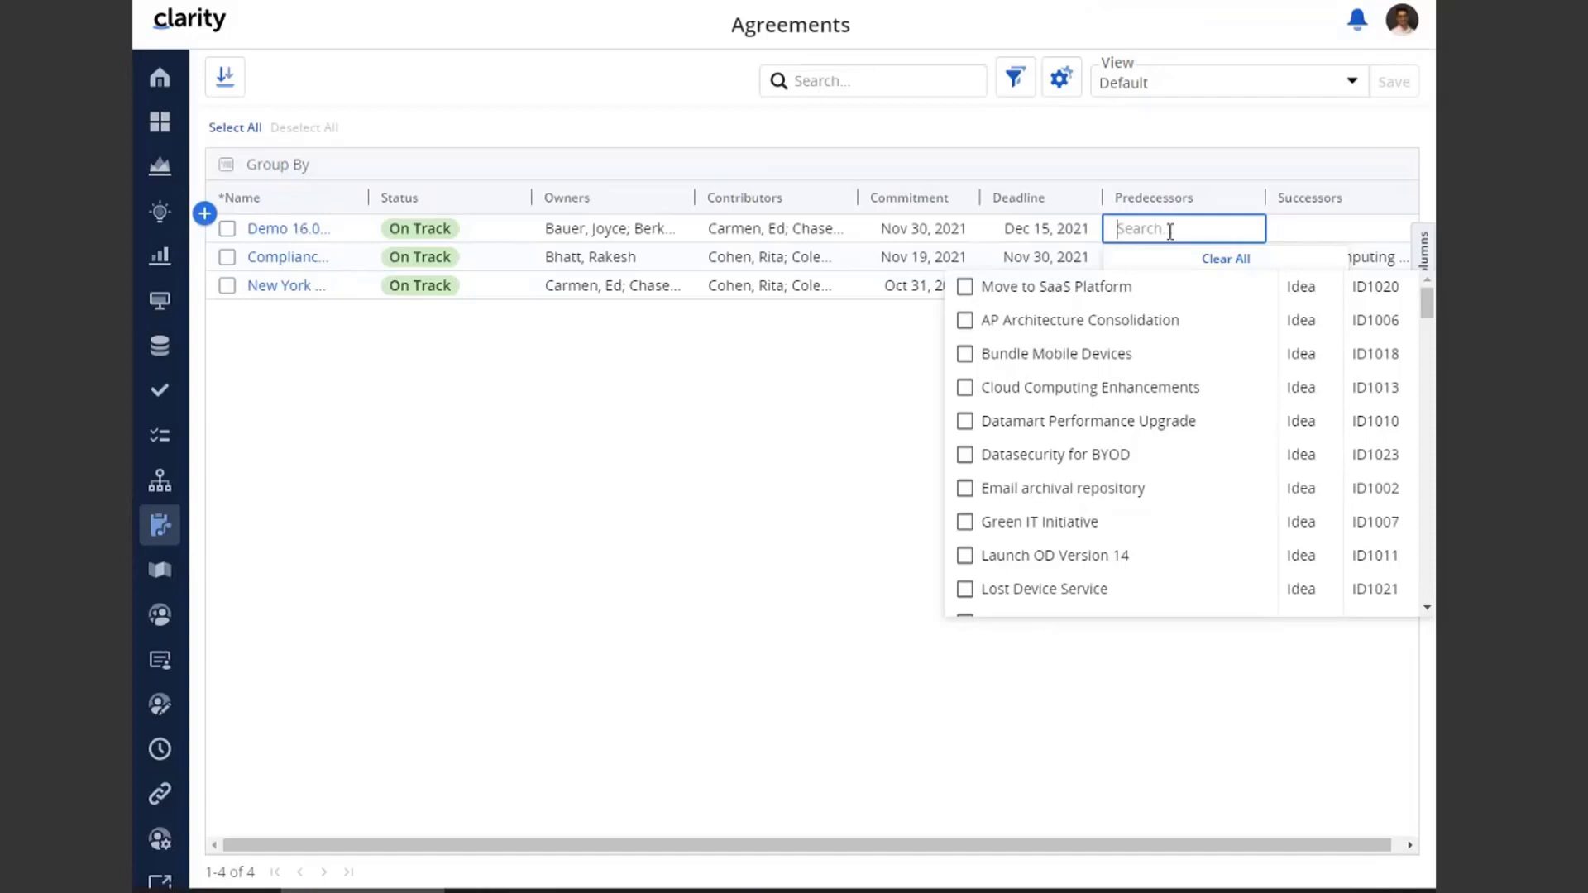
type("S")
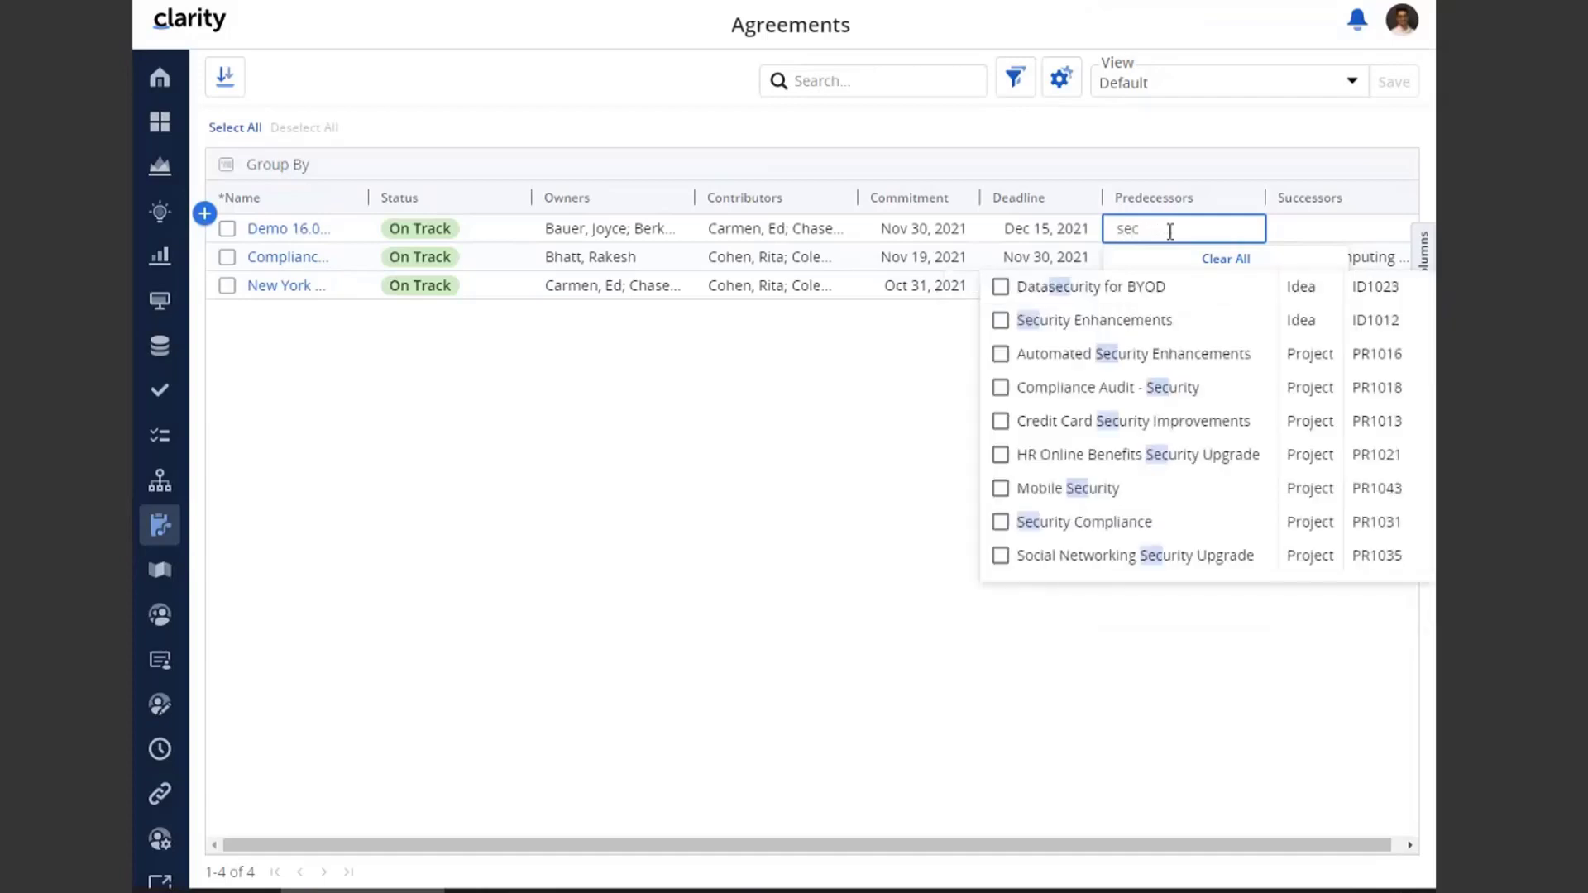
left_click(1001, 523)
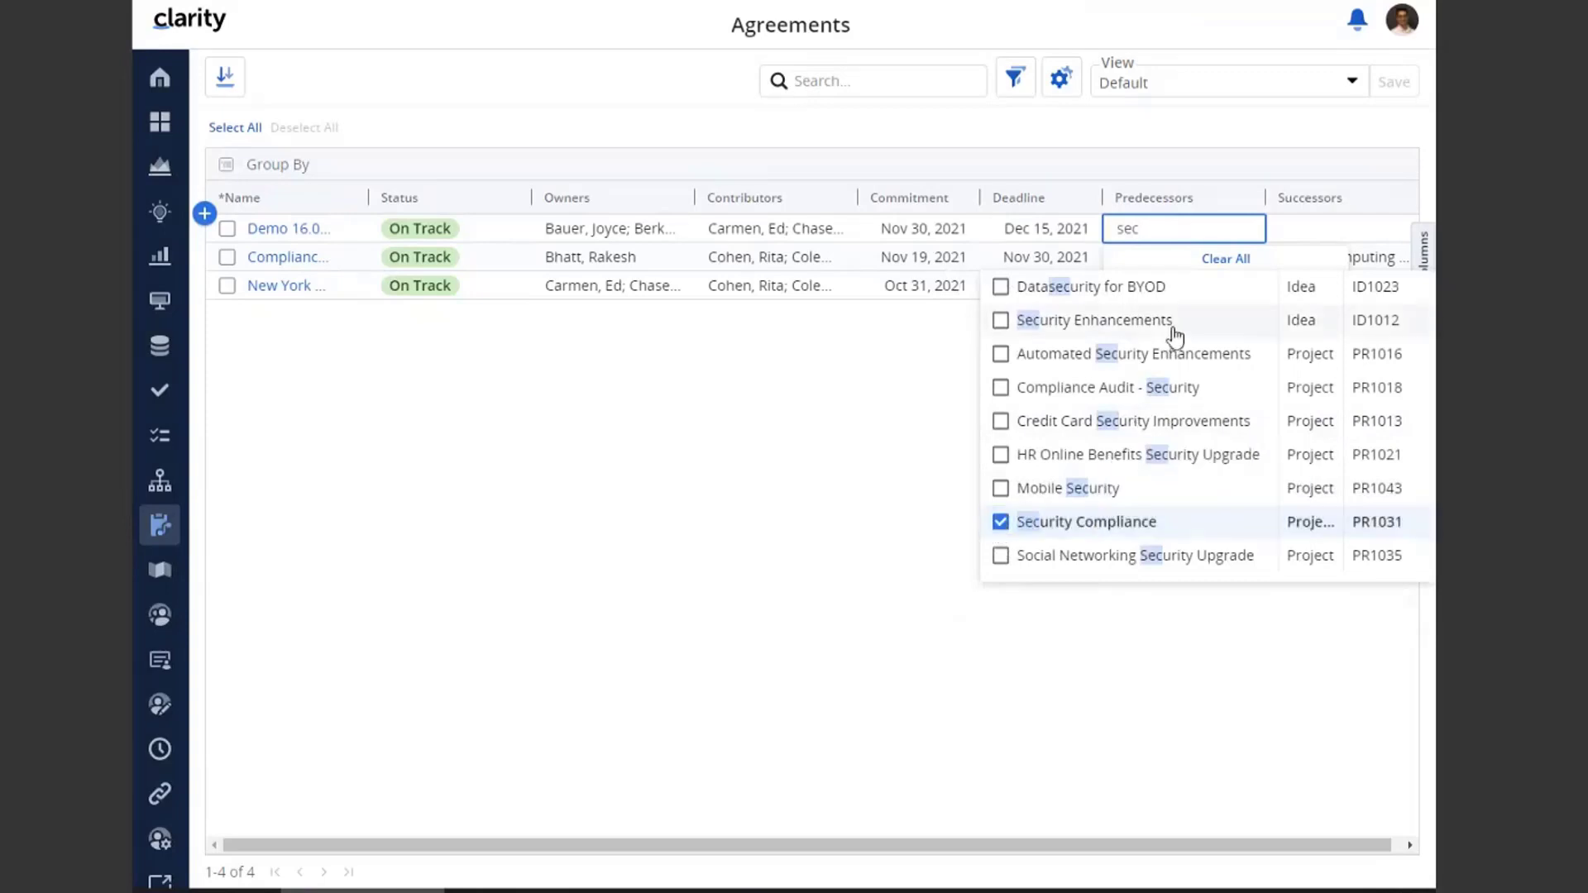
left_click(1027, 493)
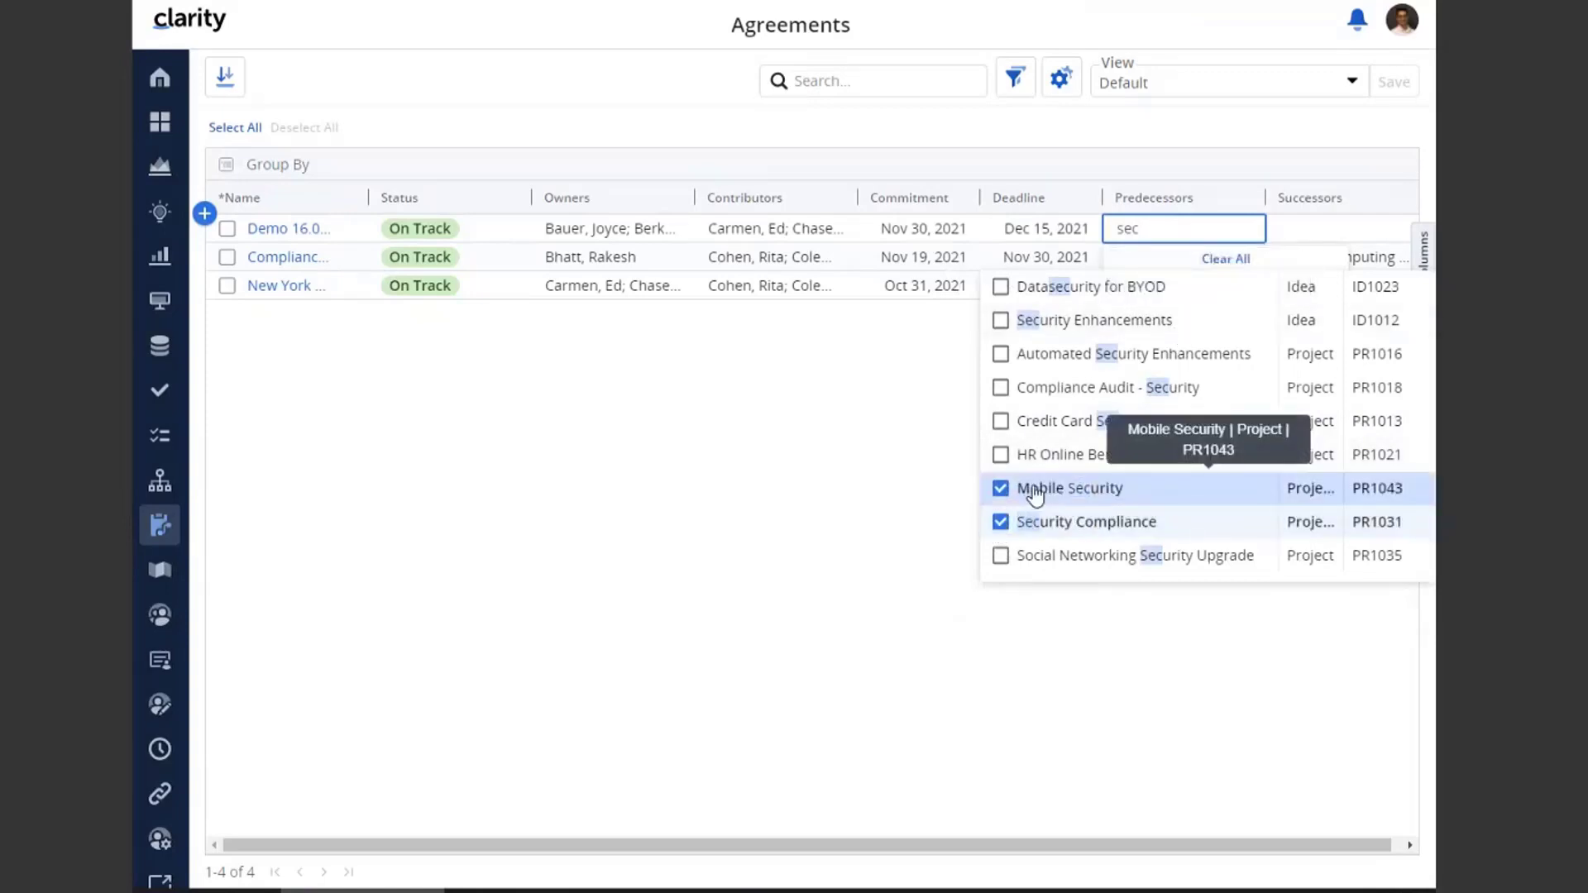
left_click_drag(1120, 232, 1115, 230)
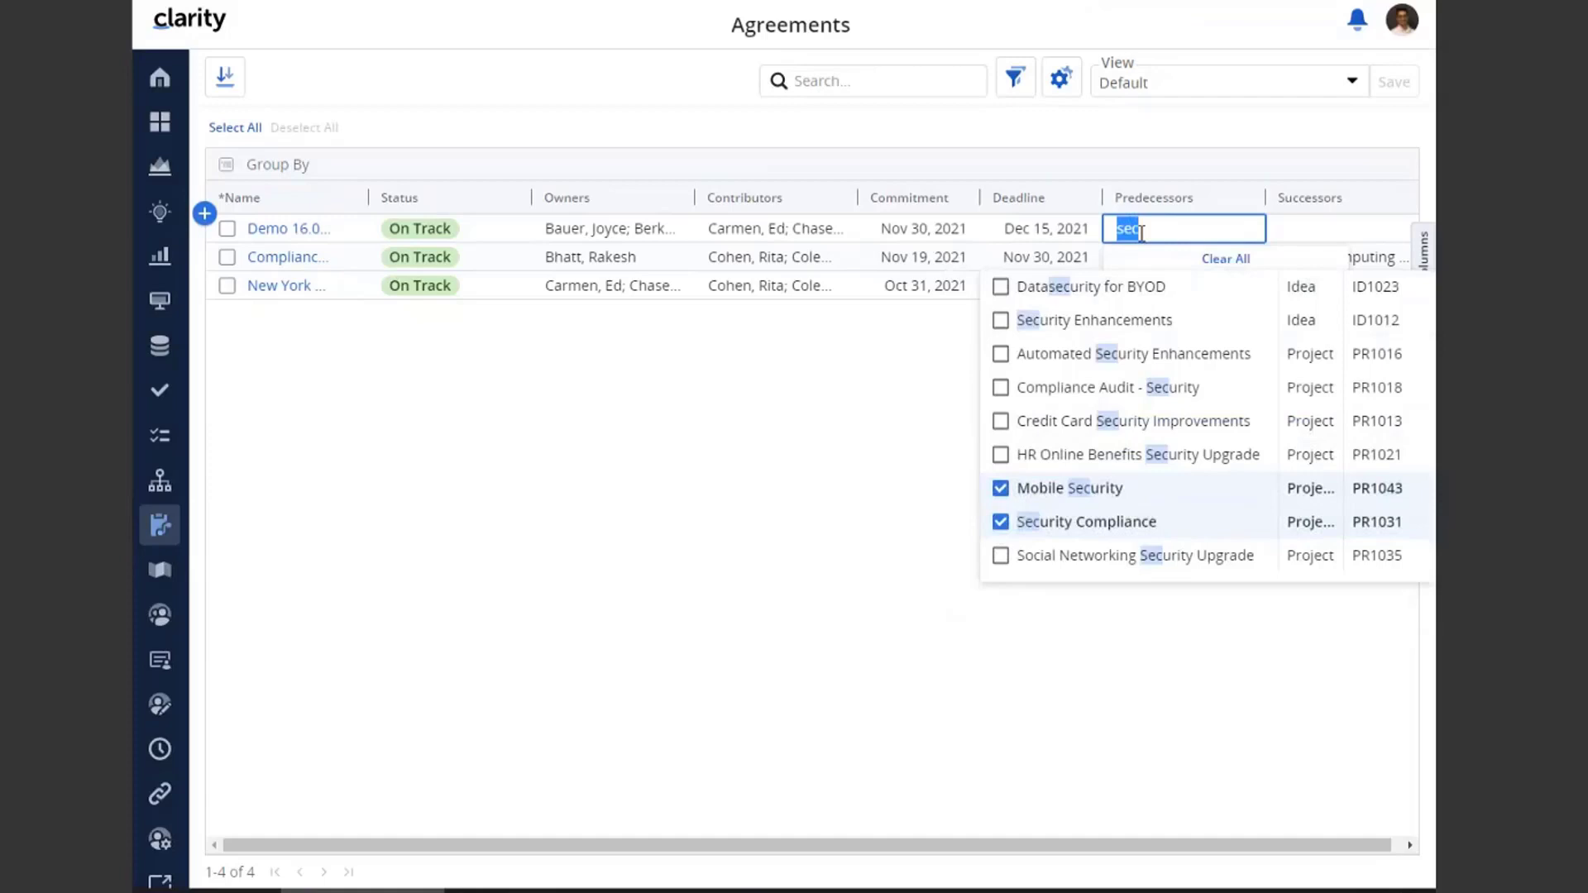
type("mobile")
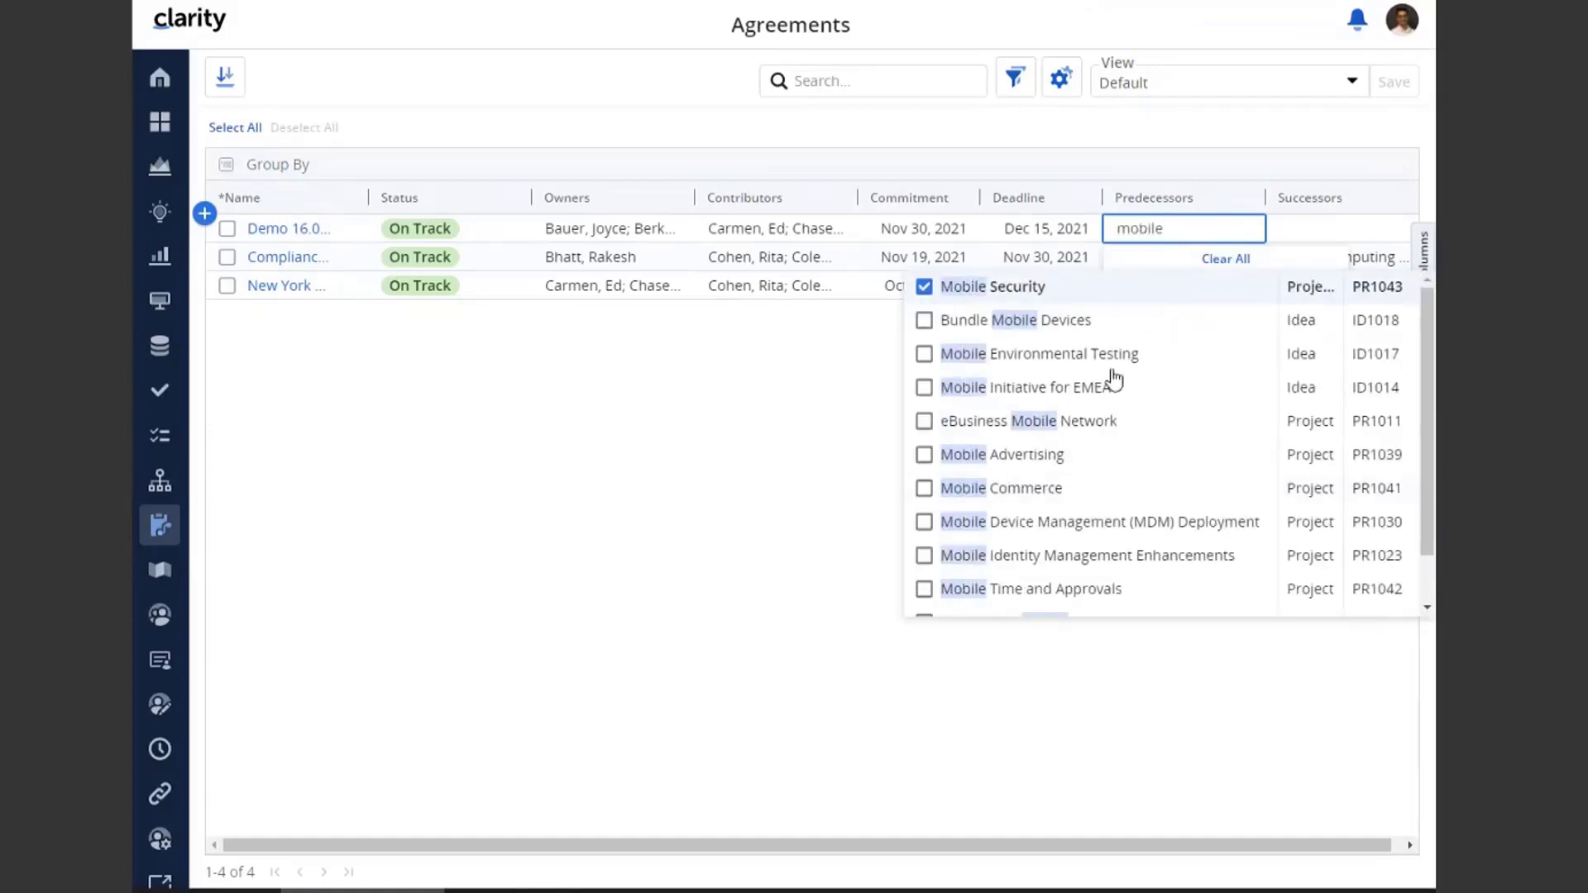
left_click(943, 522)
left_click(785, 558)
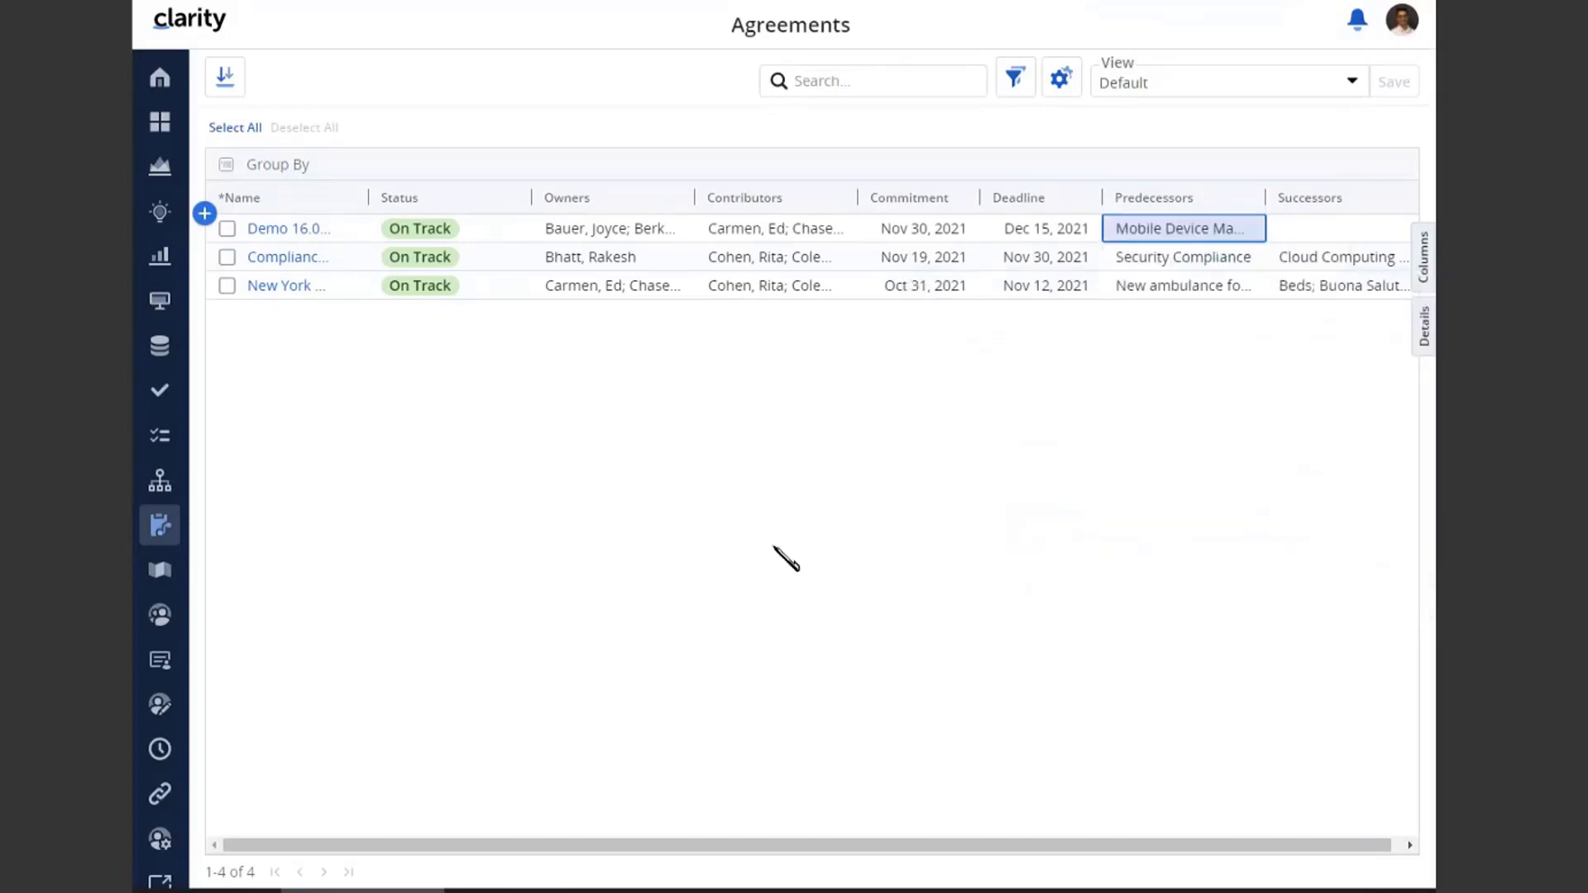
Assign the projects Mobile Advertising and Mobile Commerce as successors of the Demo 16.0.0 agreement
left_click(1330, 227)
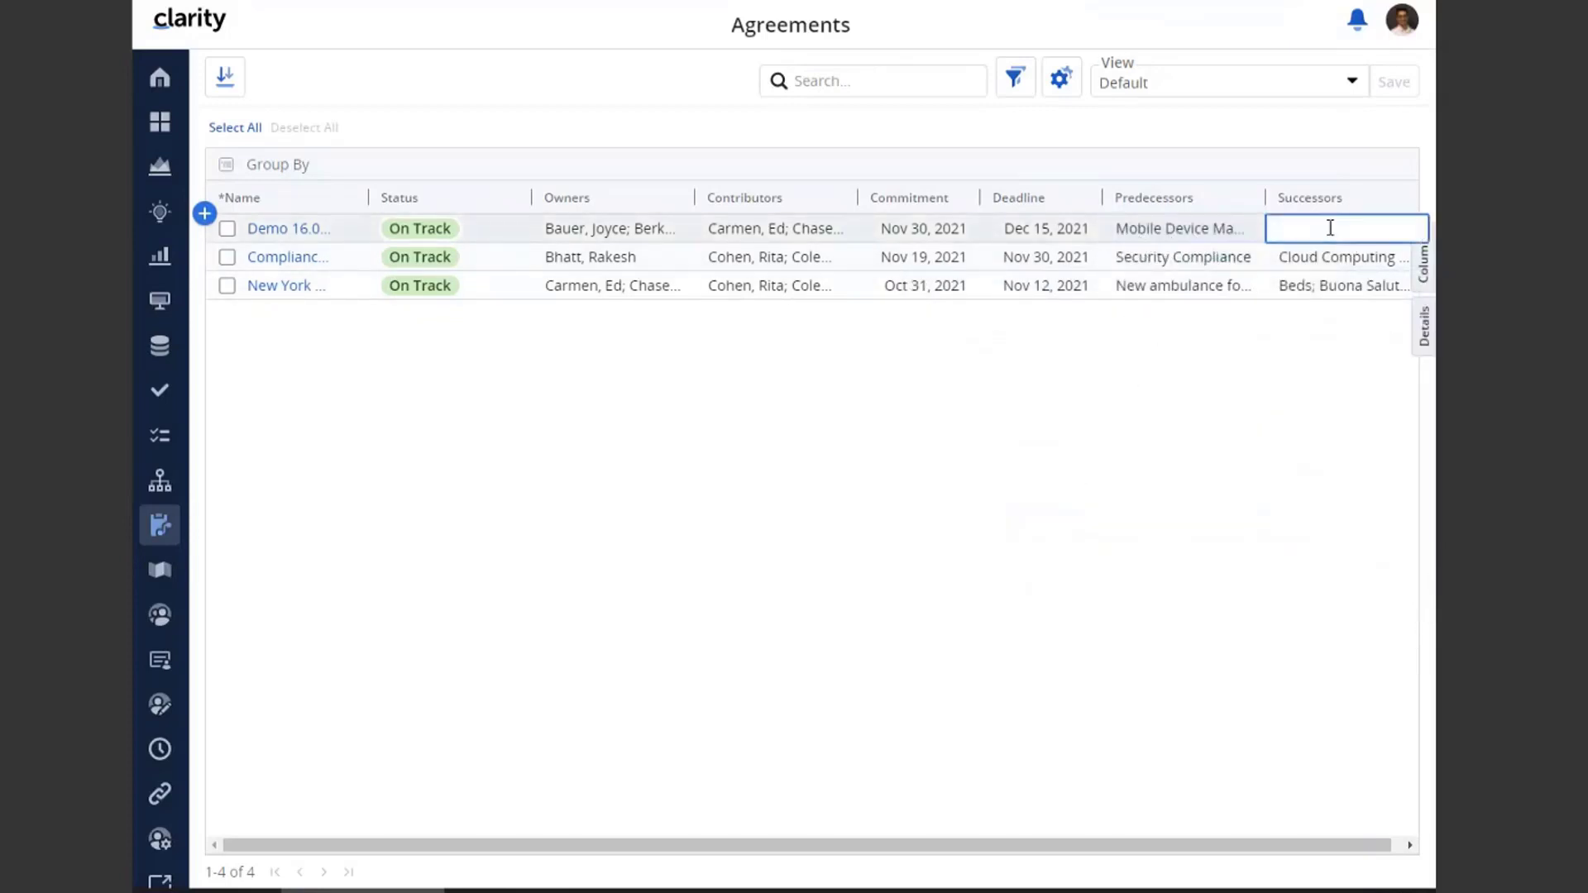
left_click(1331, 226)
type("mo")
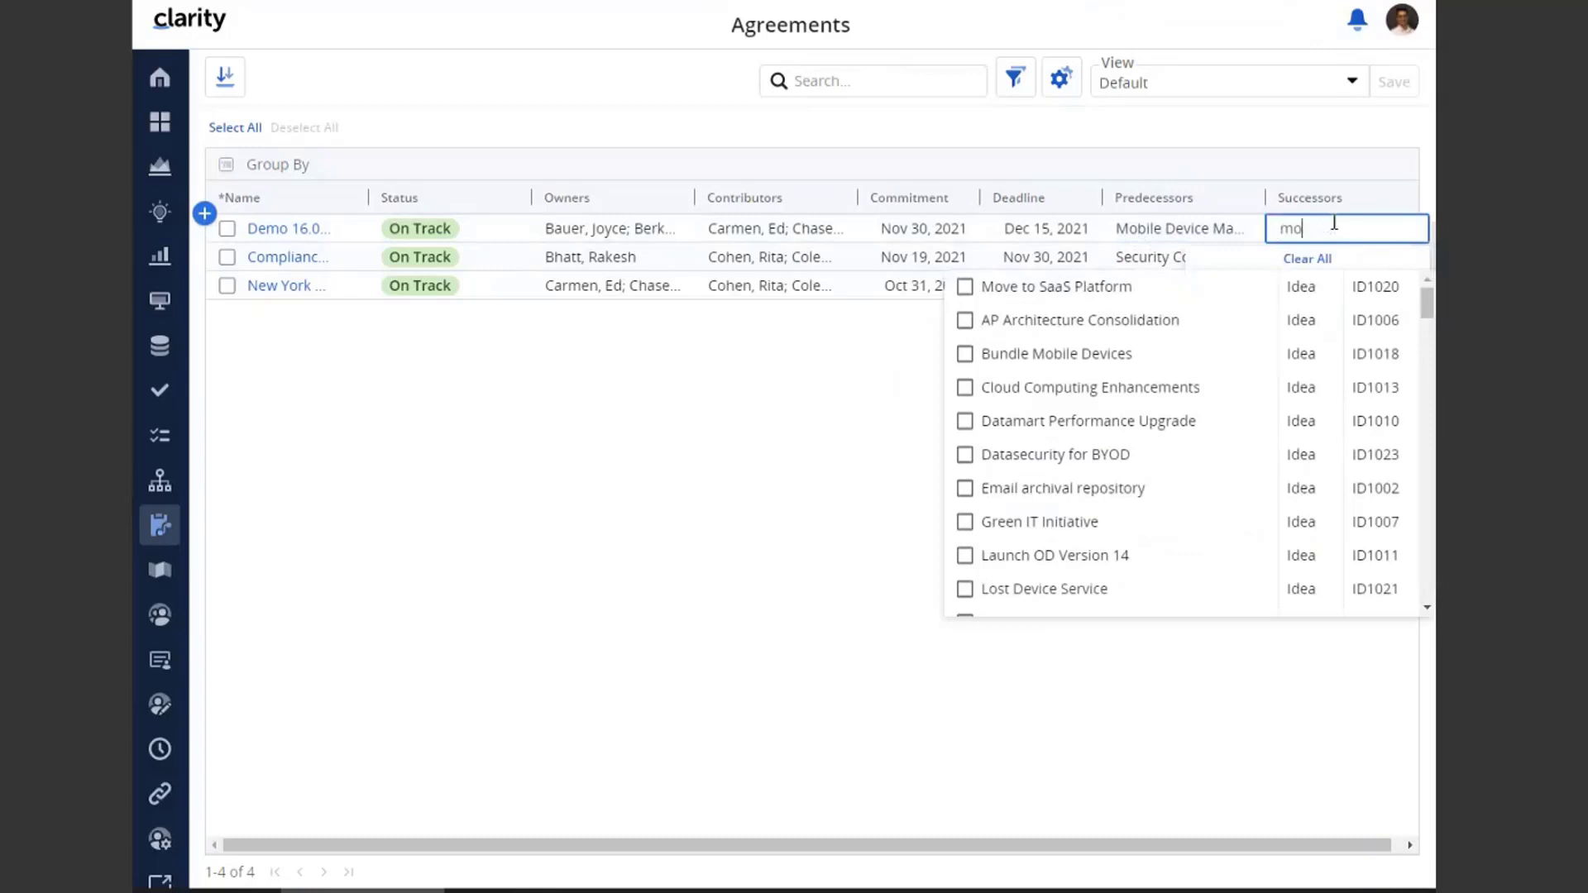
type("bile")
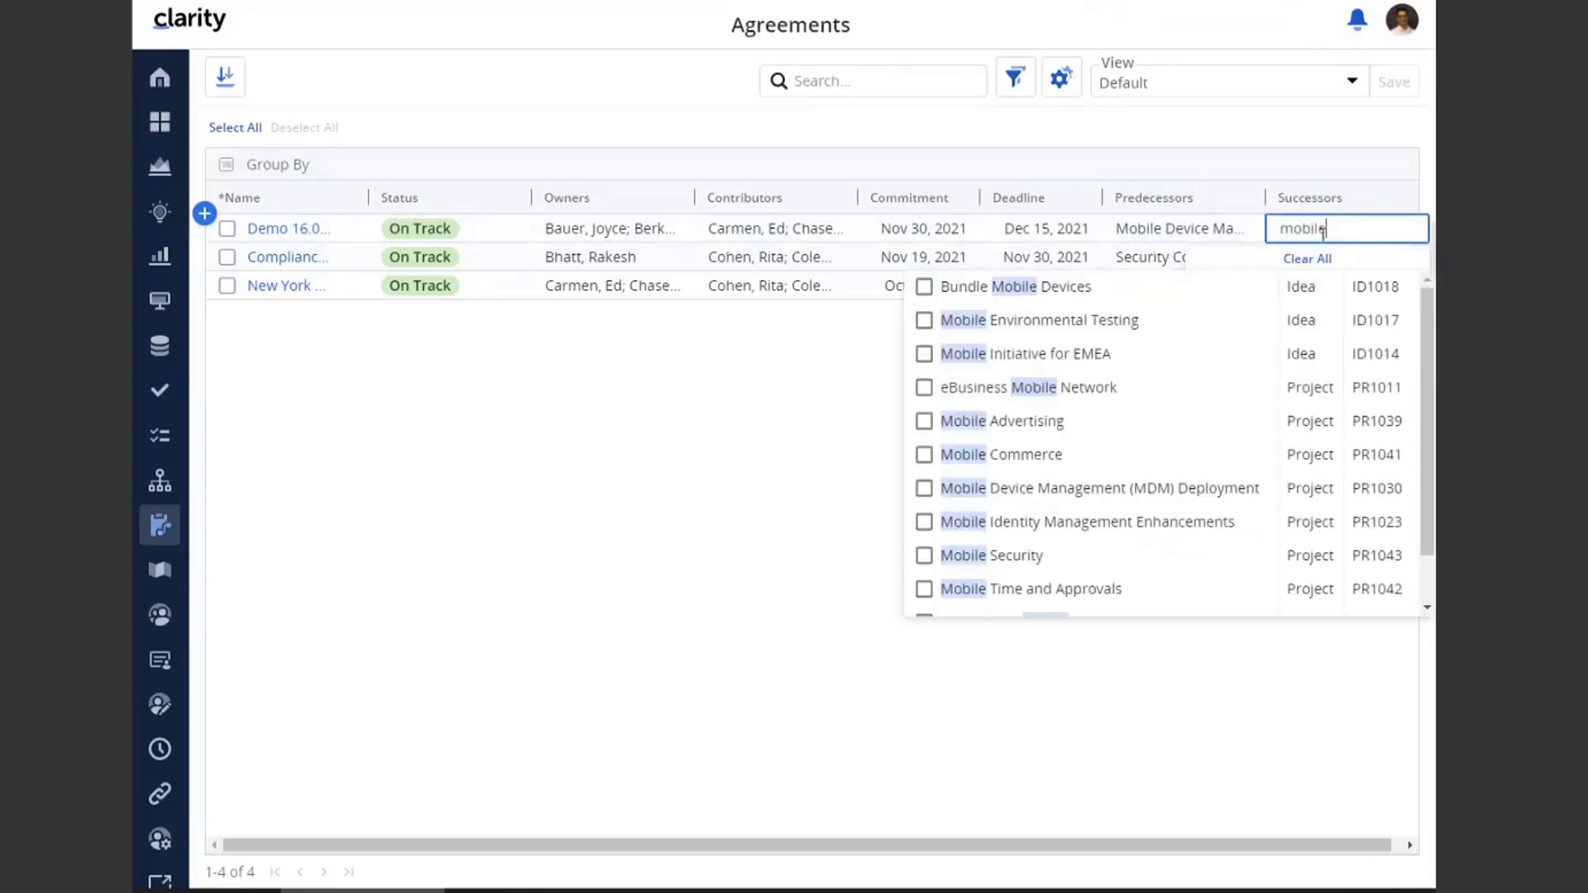
left_click(925, 423)
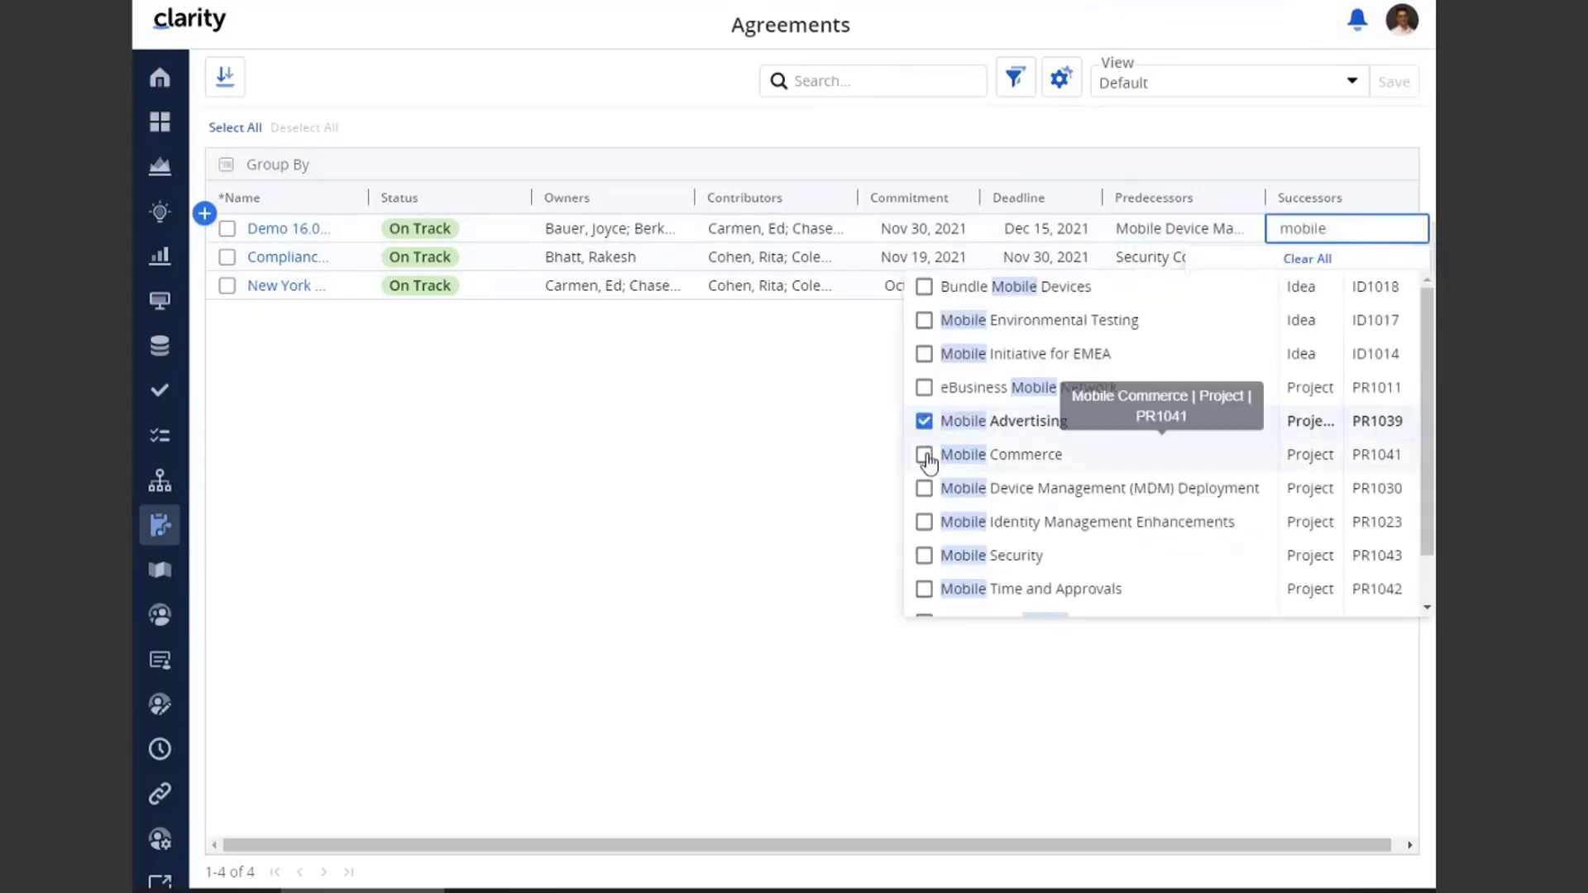
left_click(924, 456)
left_click(857, 452)
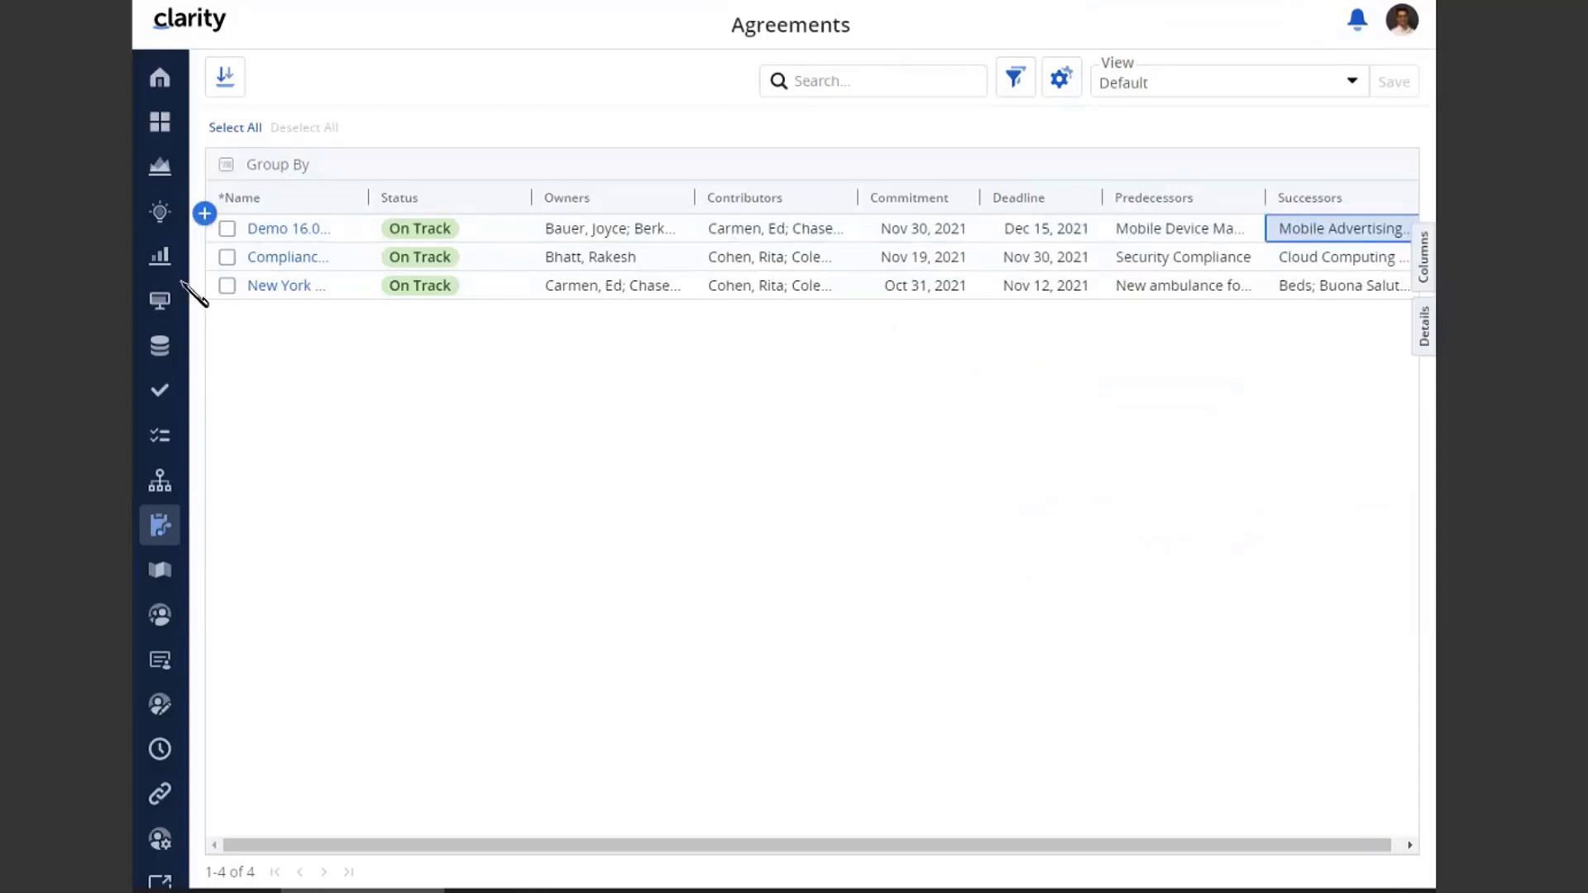
Switch the Projects list to Default View and open the agreements of the Security Compliance project
left_click(164, 173)
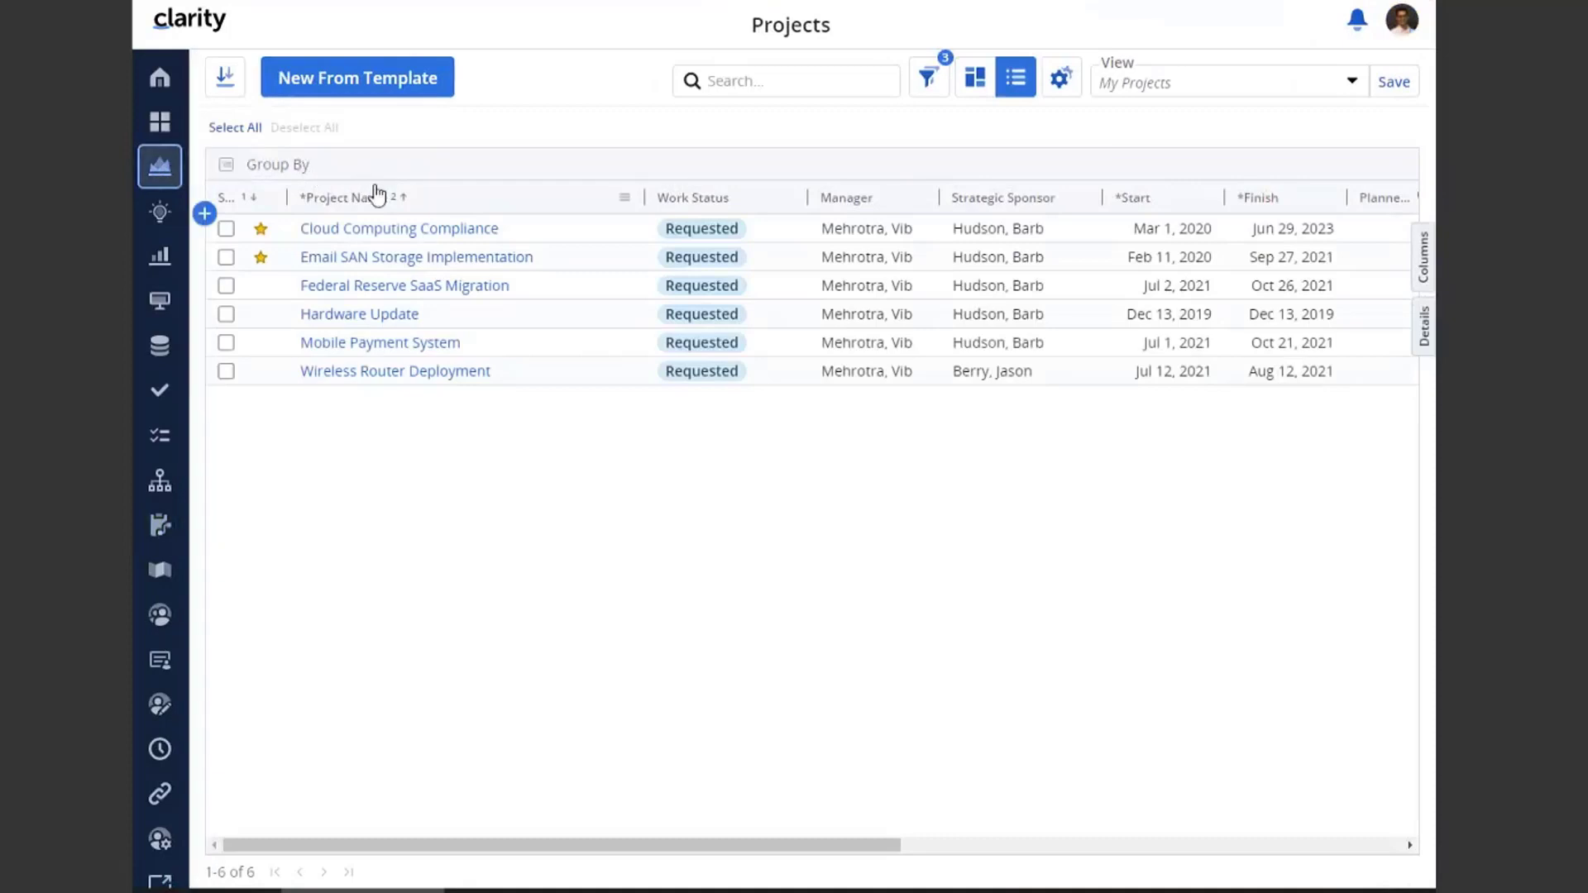
left_click(1350, 81)
left_click(1134, 174)
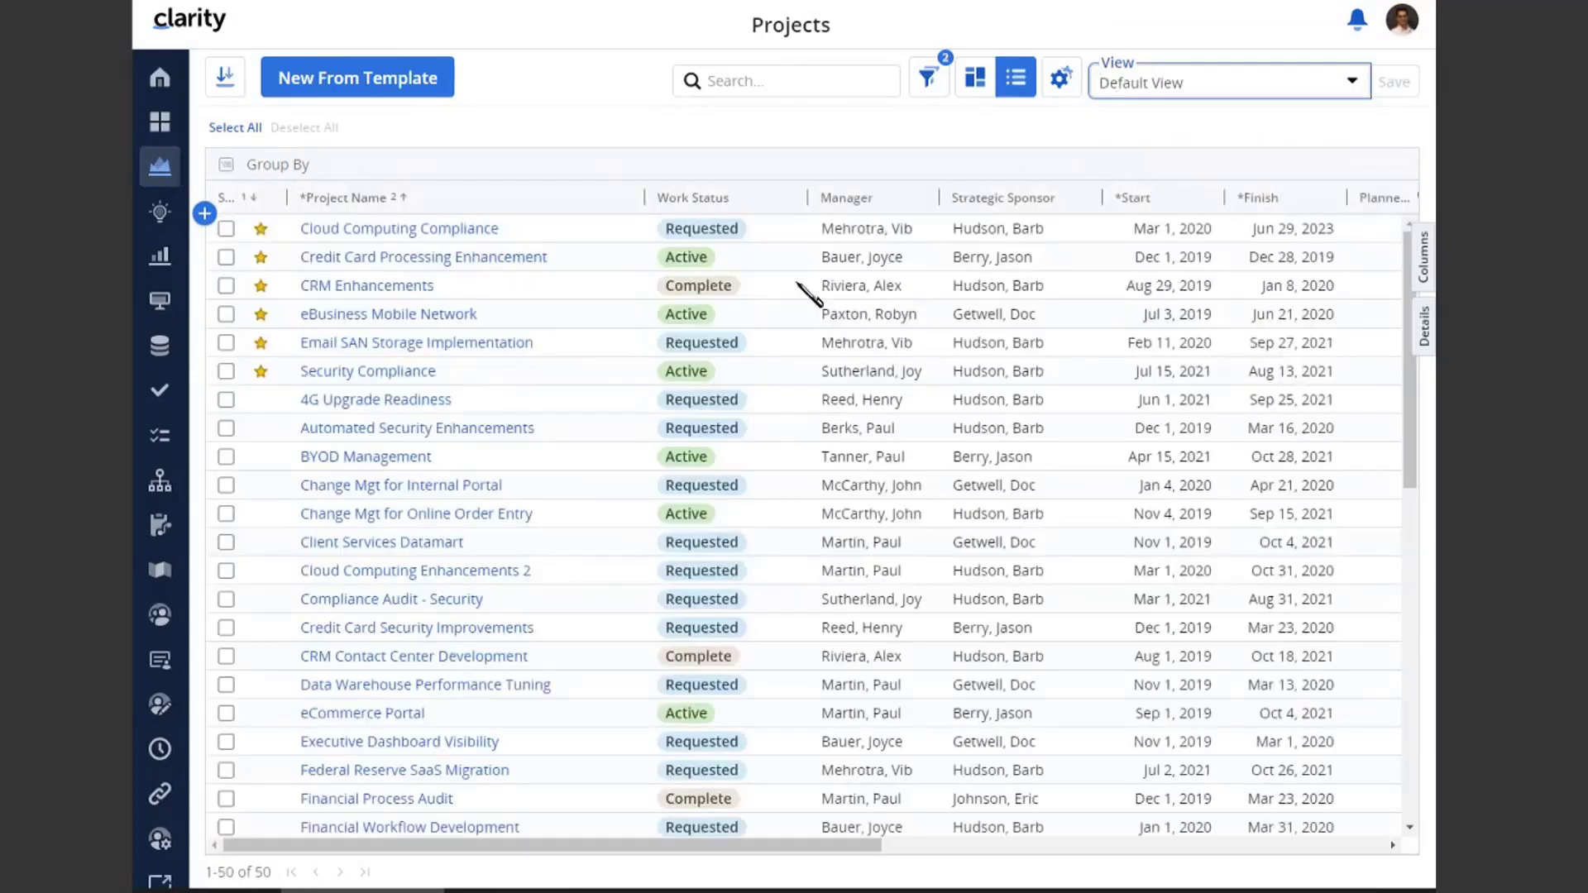
left_click(377, 381)
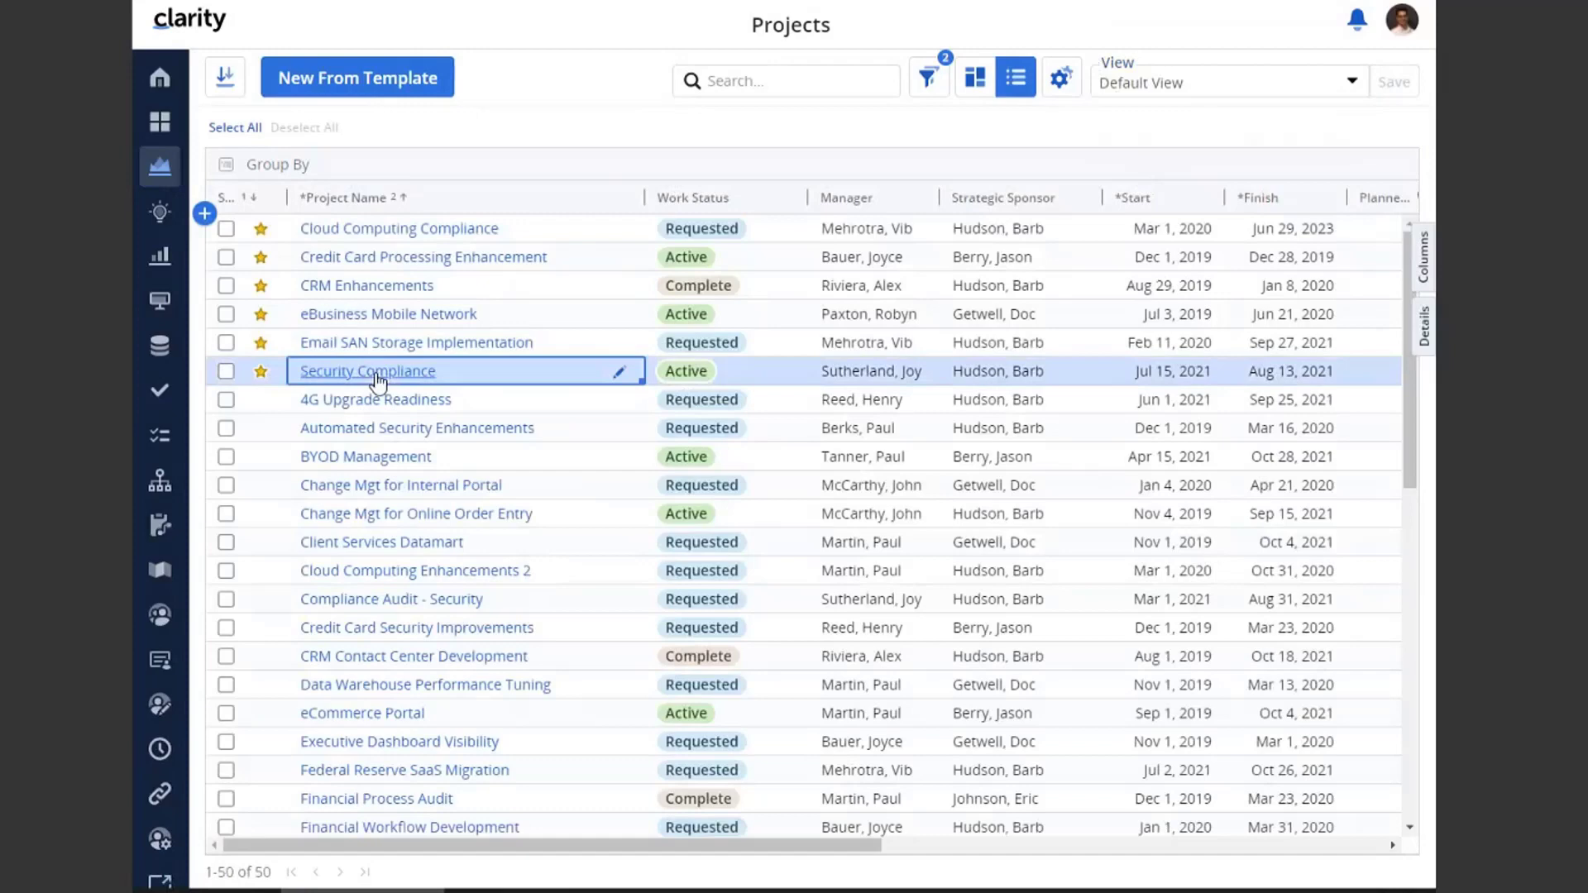
left_click(377, 381)
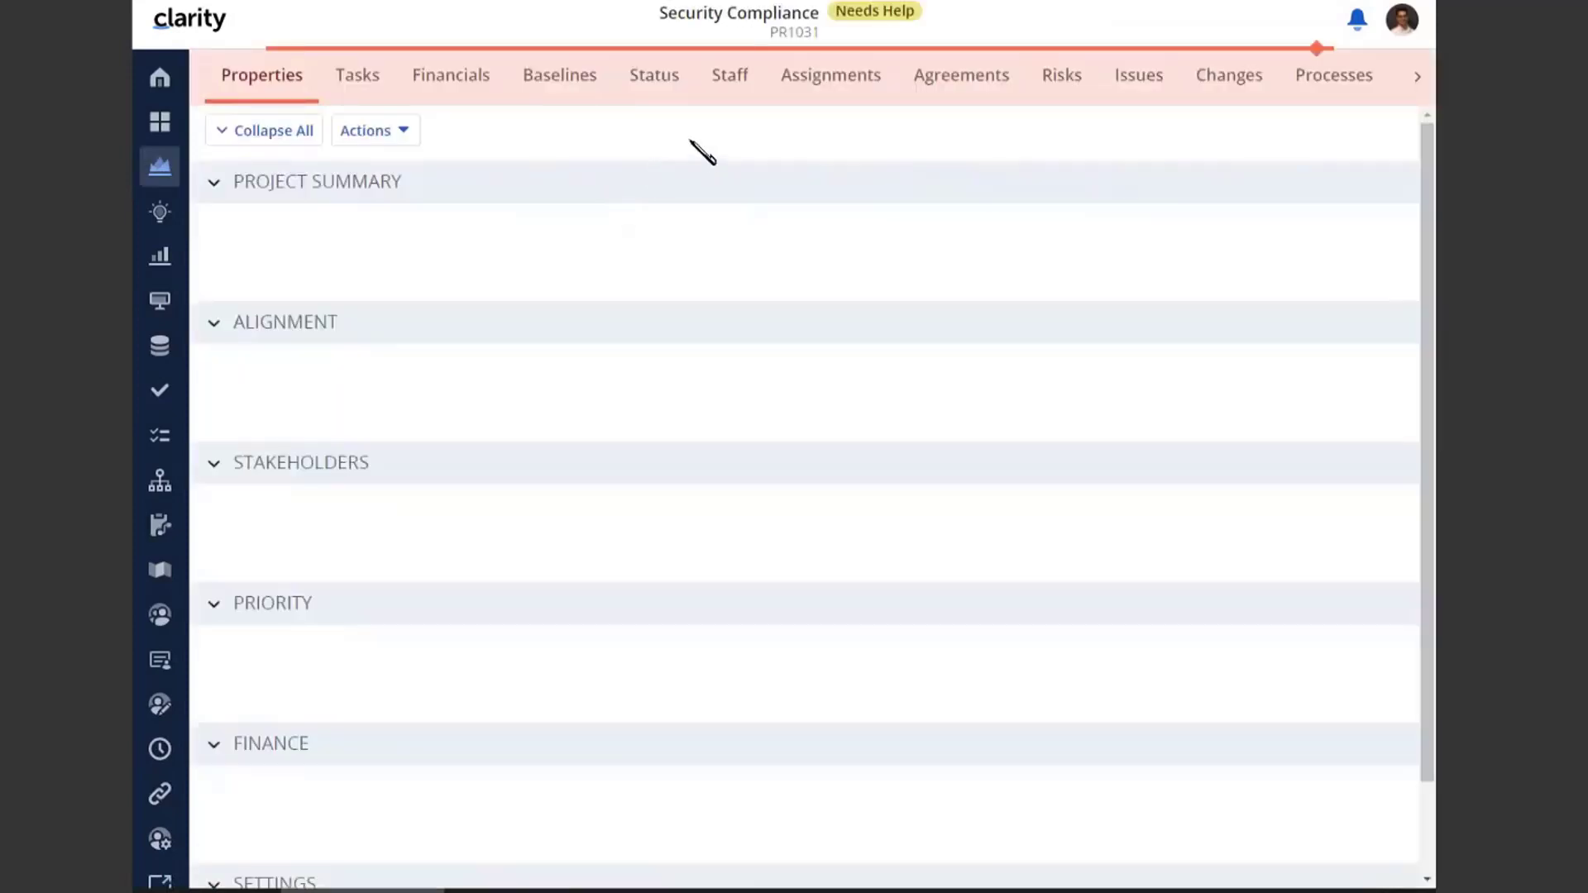
left_click(963, 86)
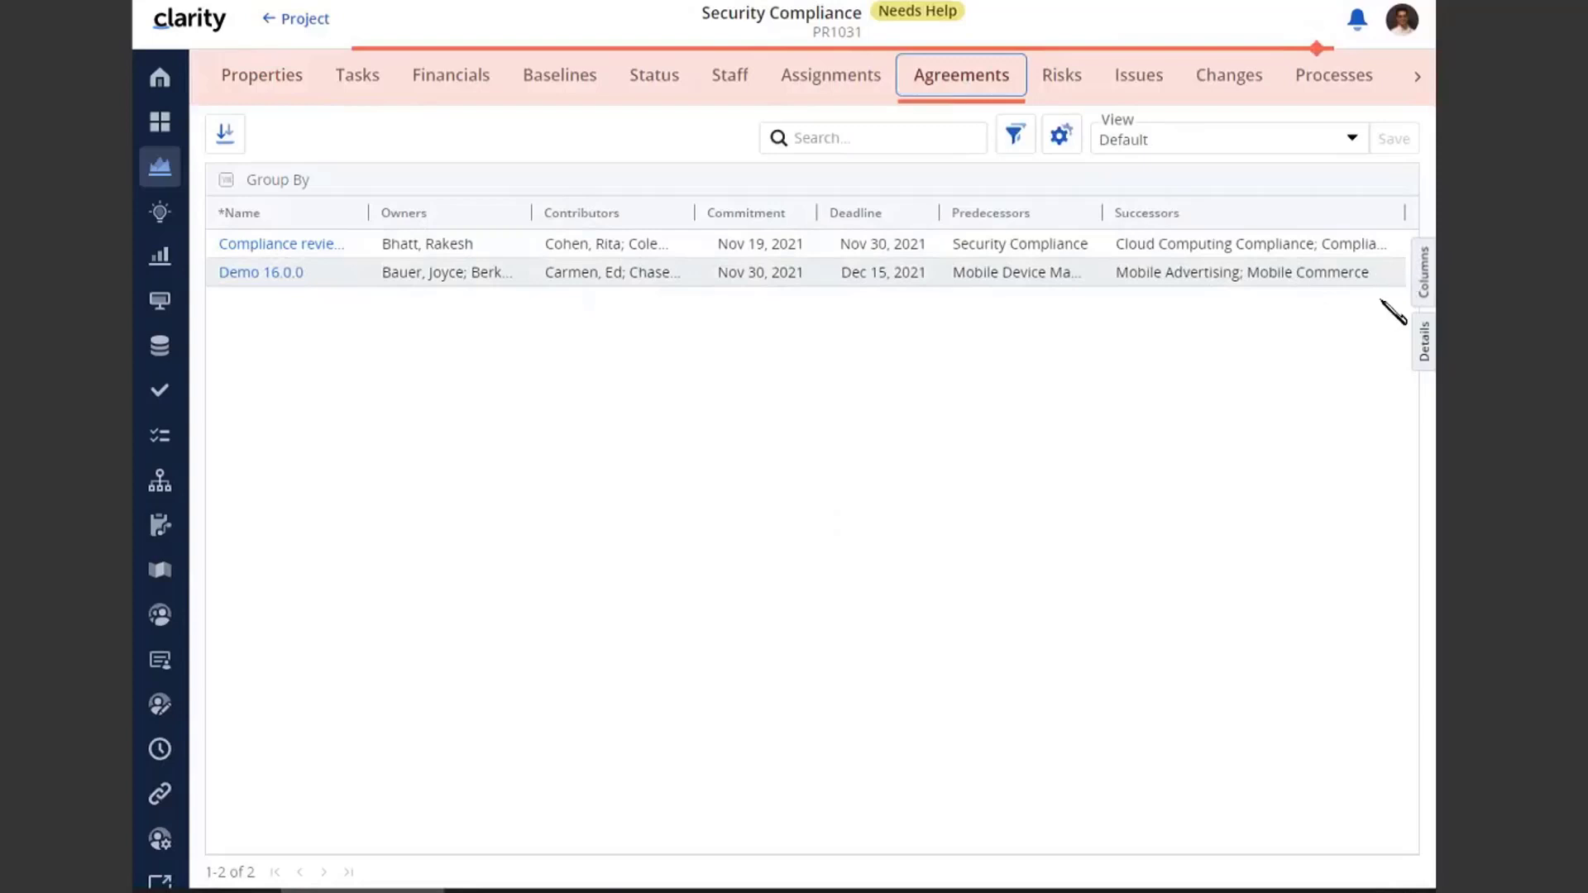
Review the available columns, the filter options and the Demo 16.0.0 row in the project's agreements list
left_click(1423, 285)
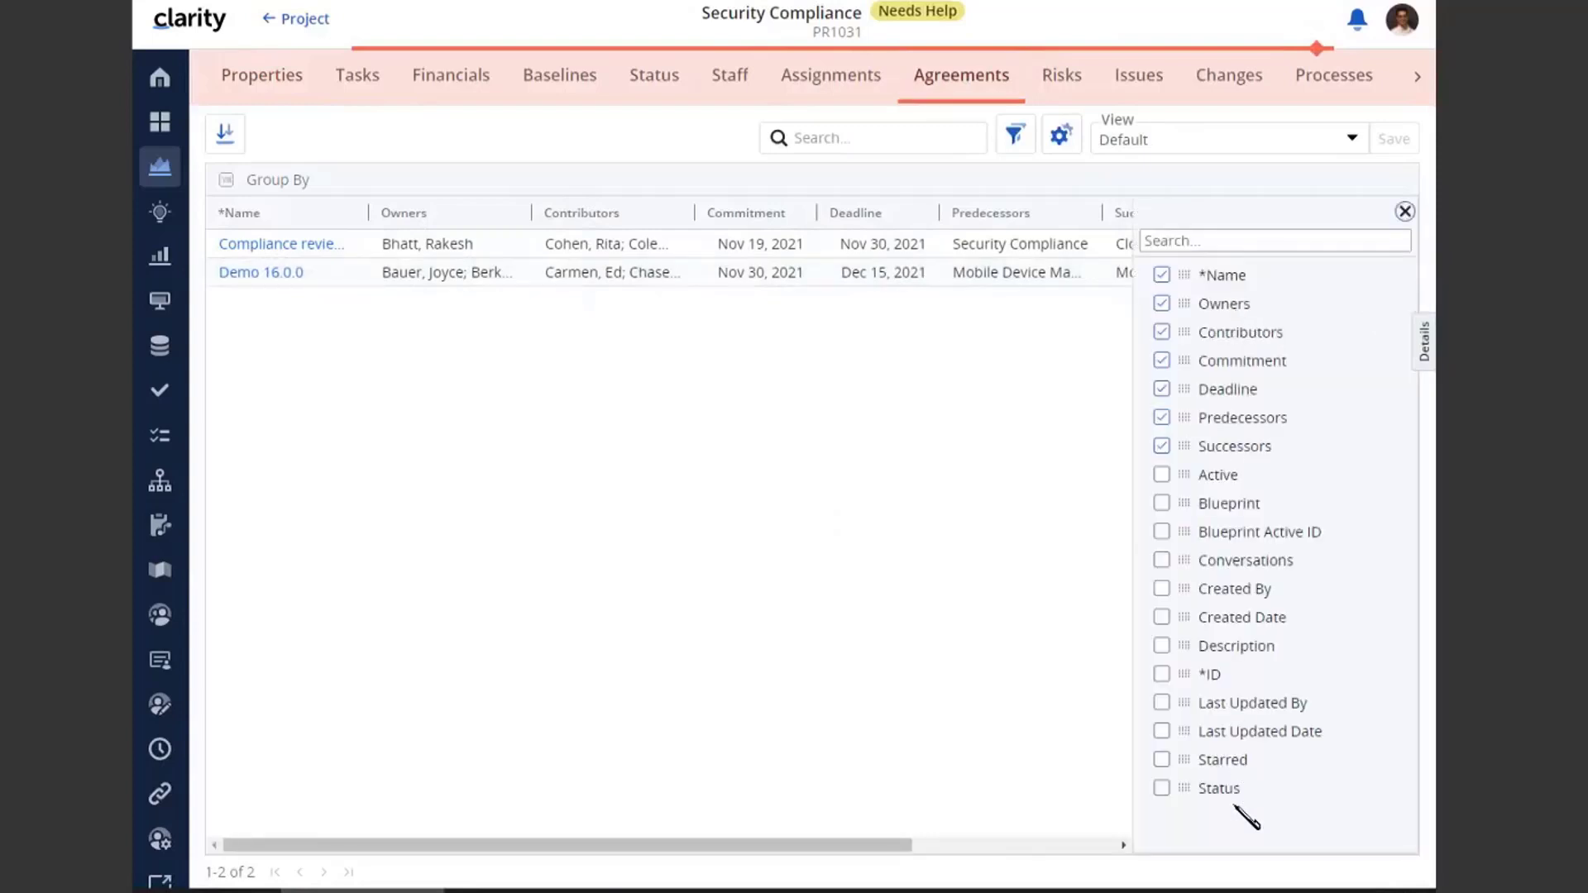
left_click(1405, 213)
left_click(1014, 135)
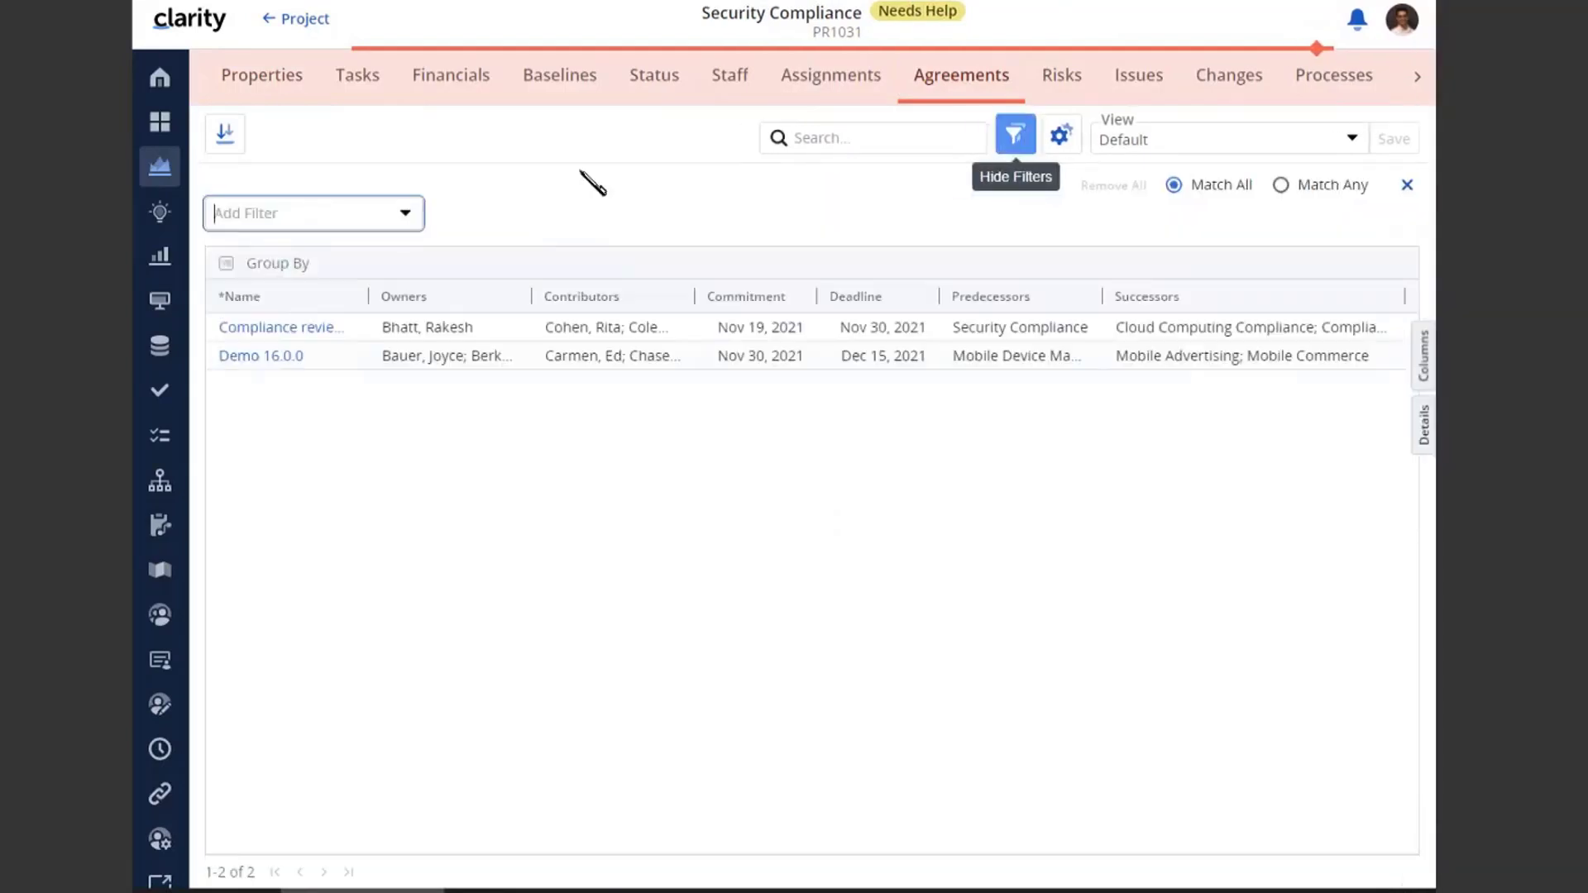
left_click(1020, 142)
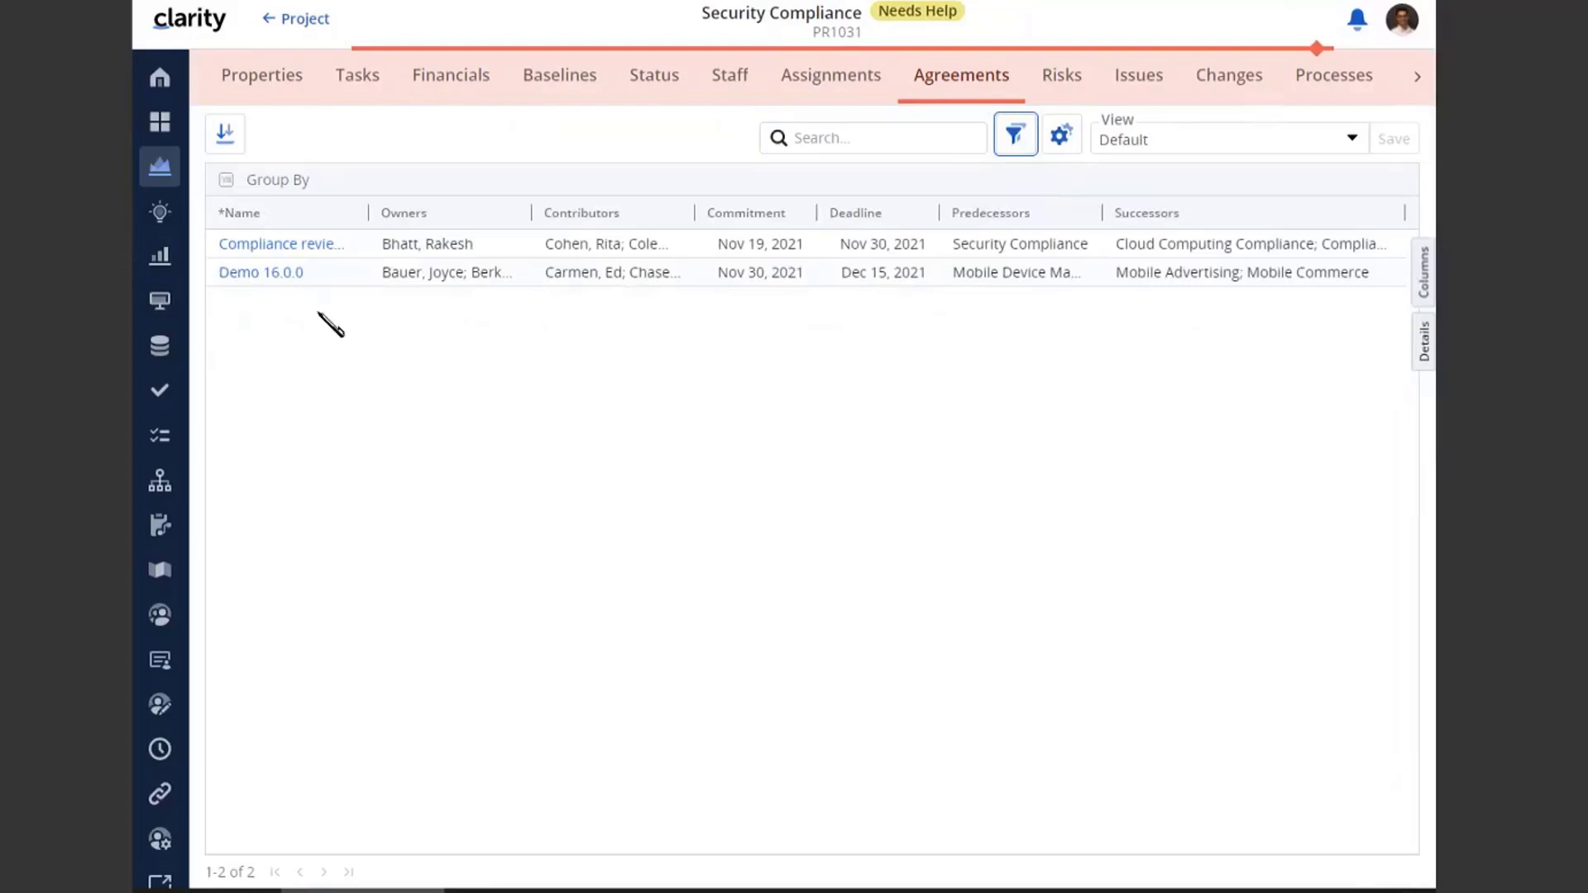
left_click(622, 280)
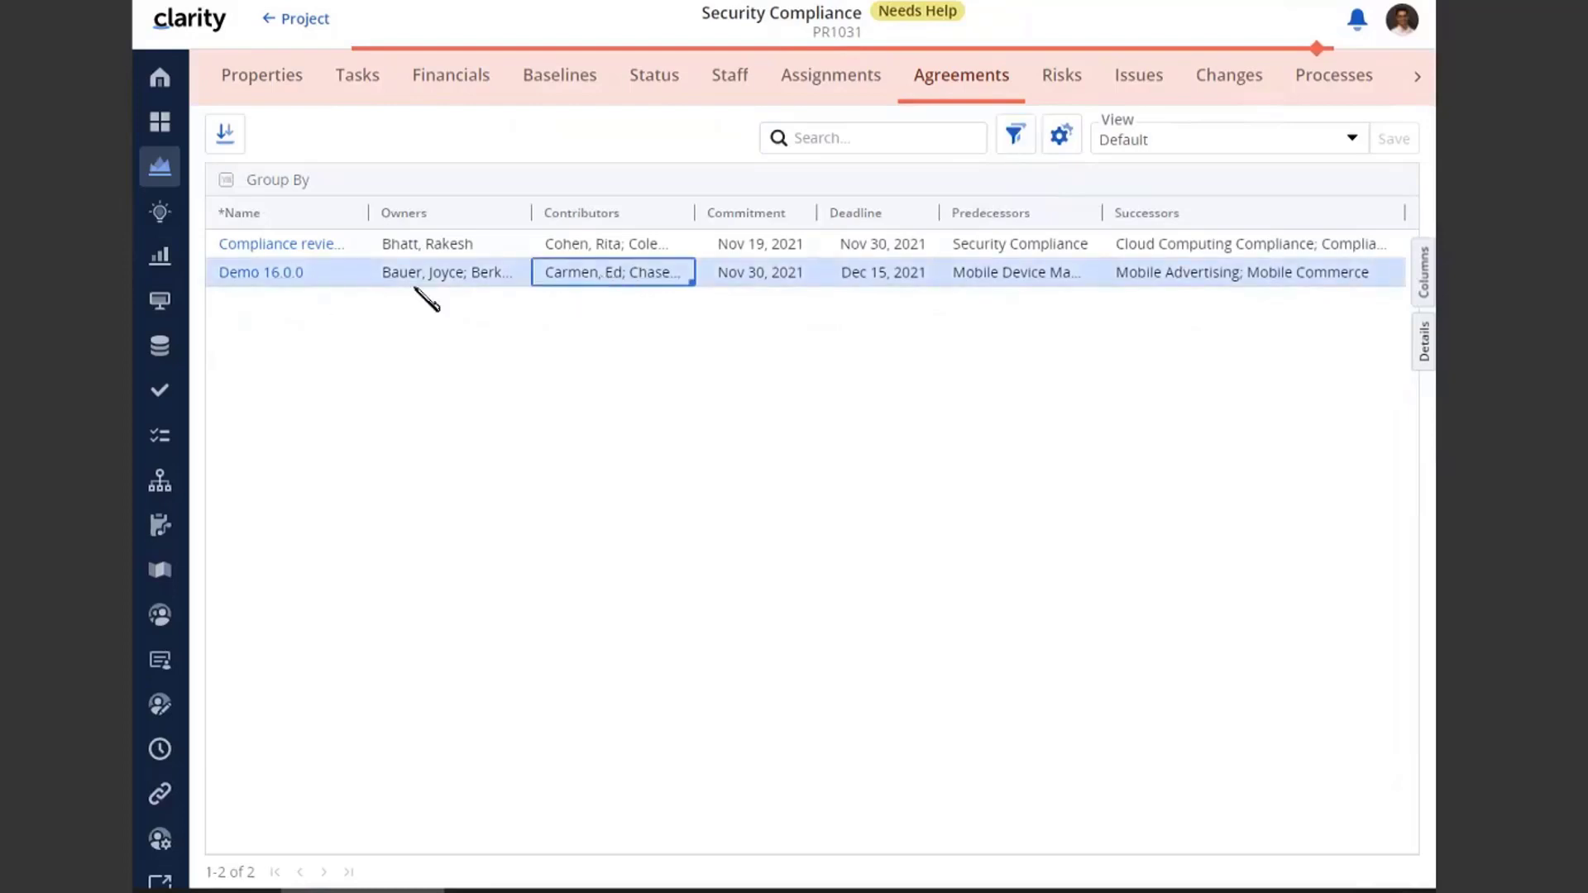
left_click(458, 277)
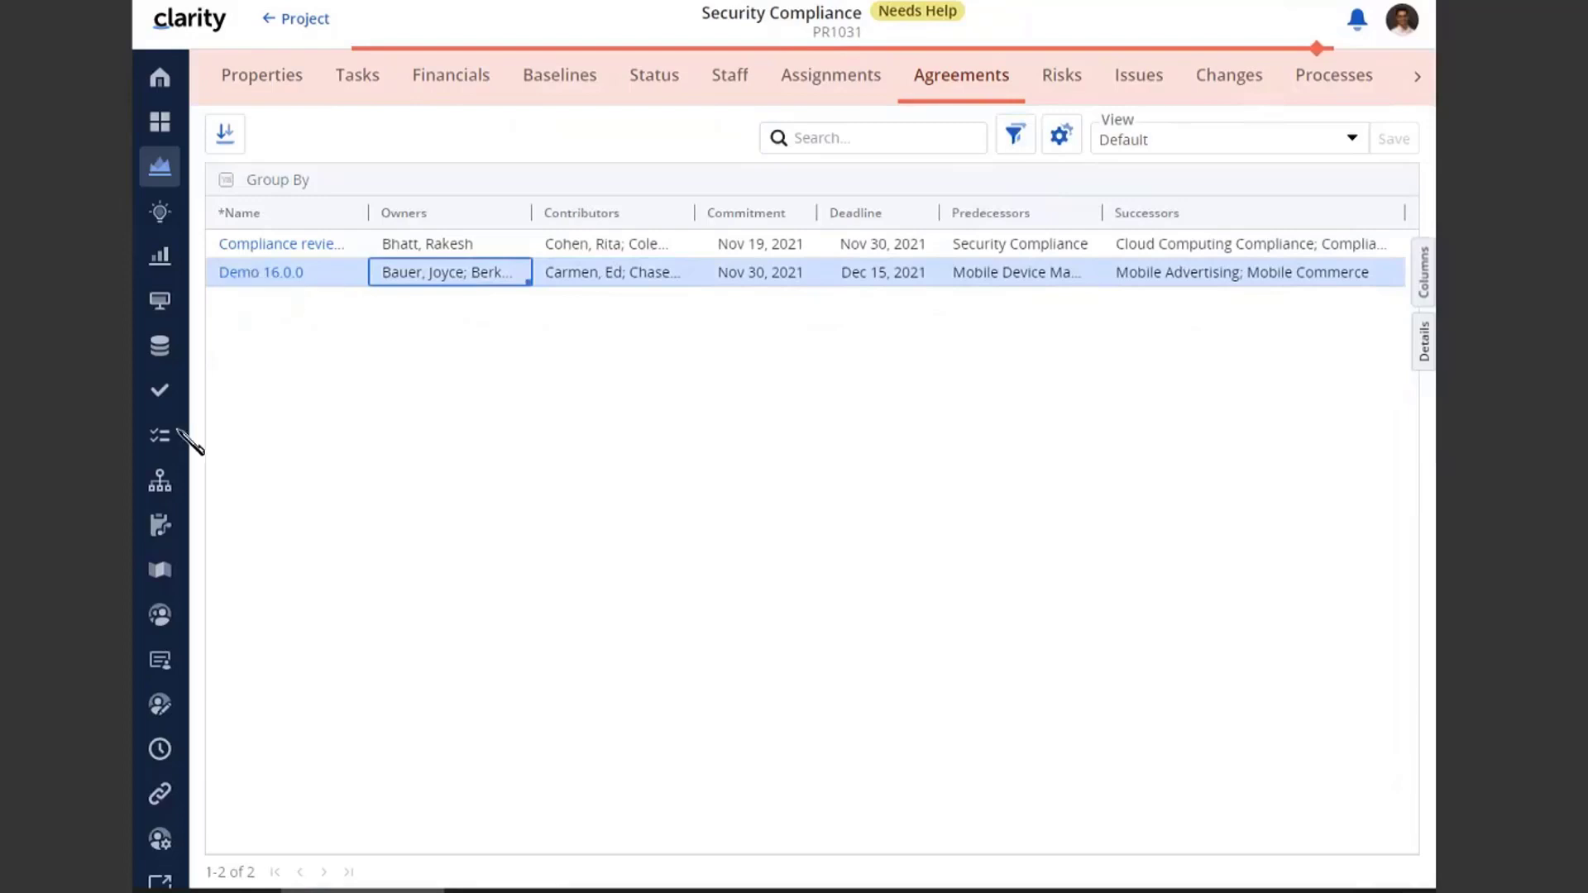
Open the Demo 16.0.0 canvas from the project's agreements, and reopen it from the main Agreements list
left_click(261, 277)
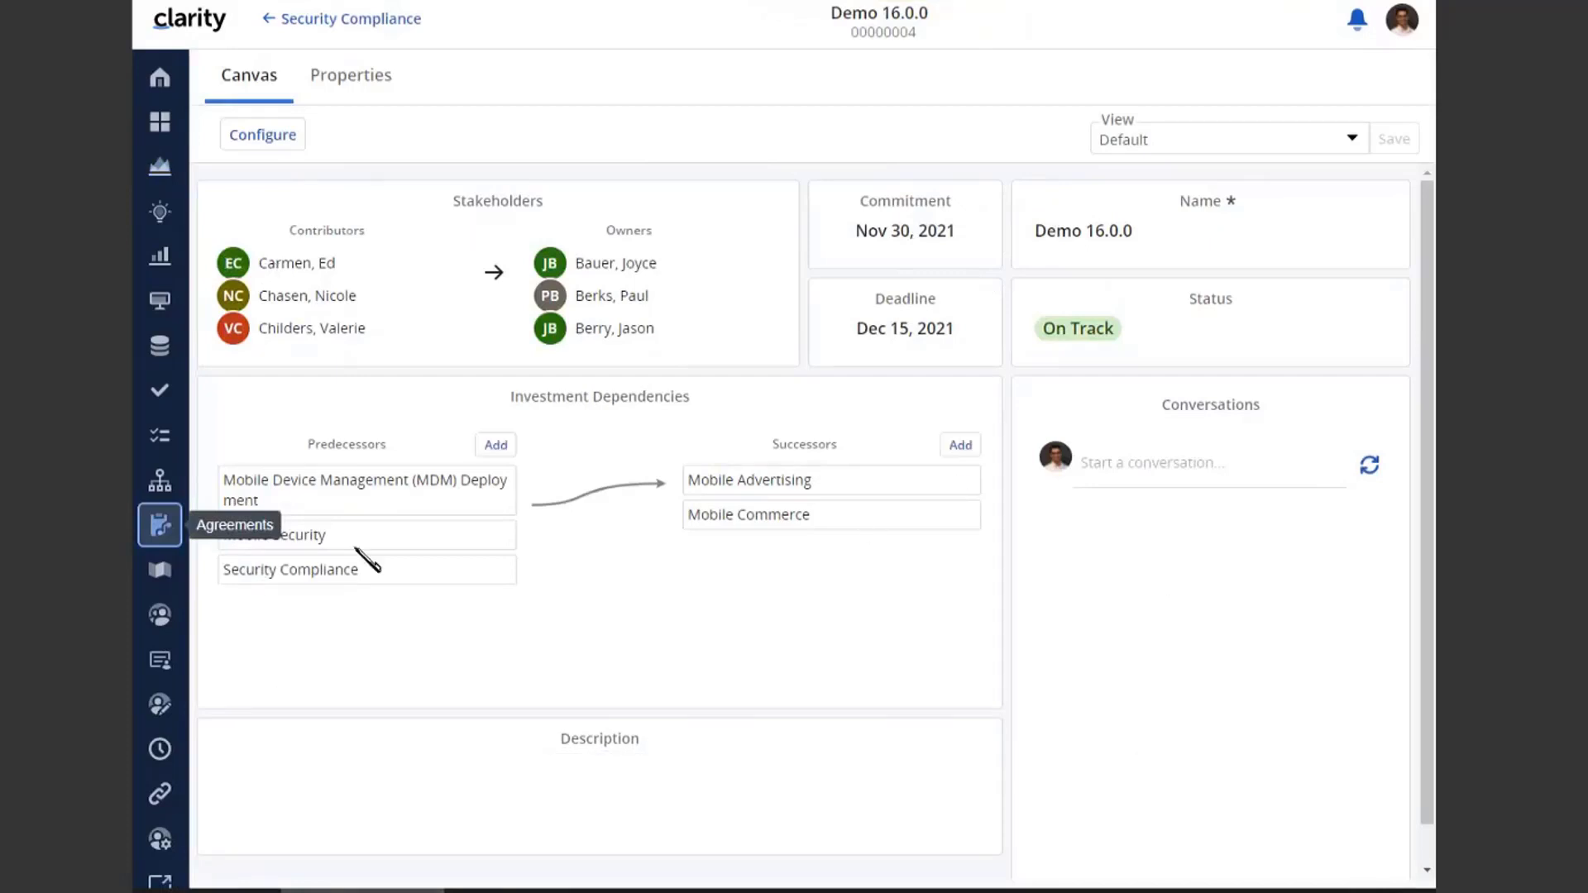
left_click(162, 529)
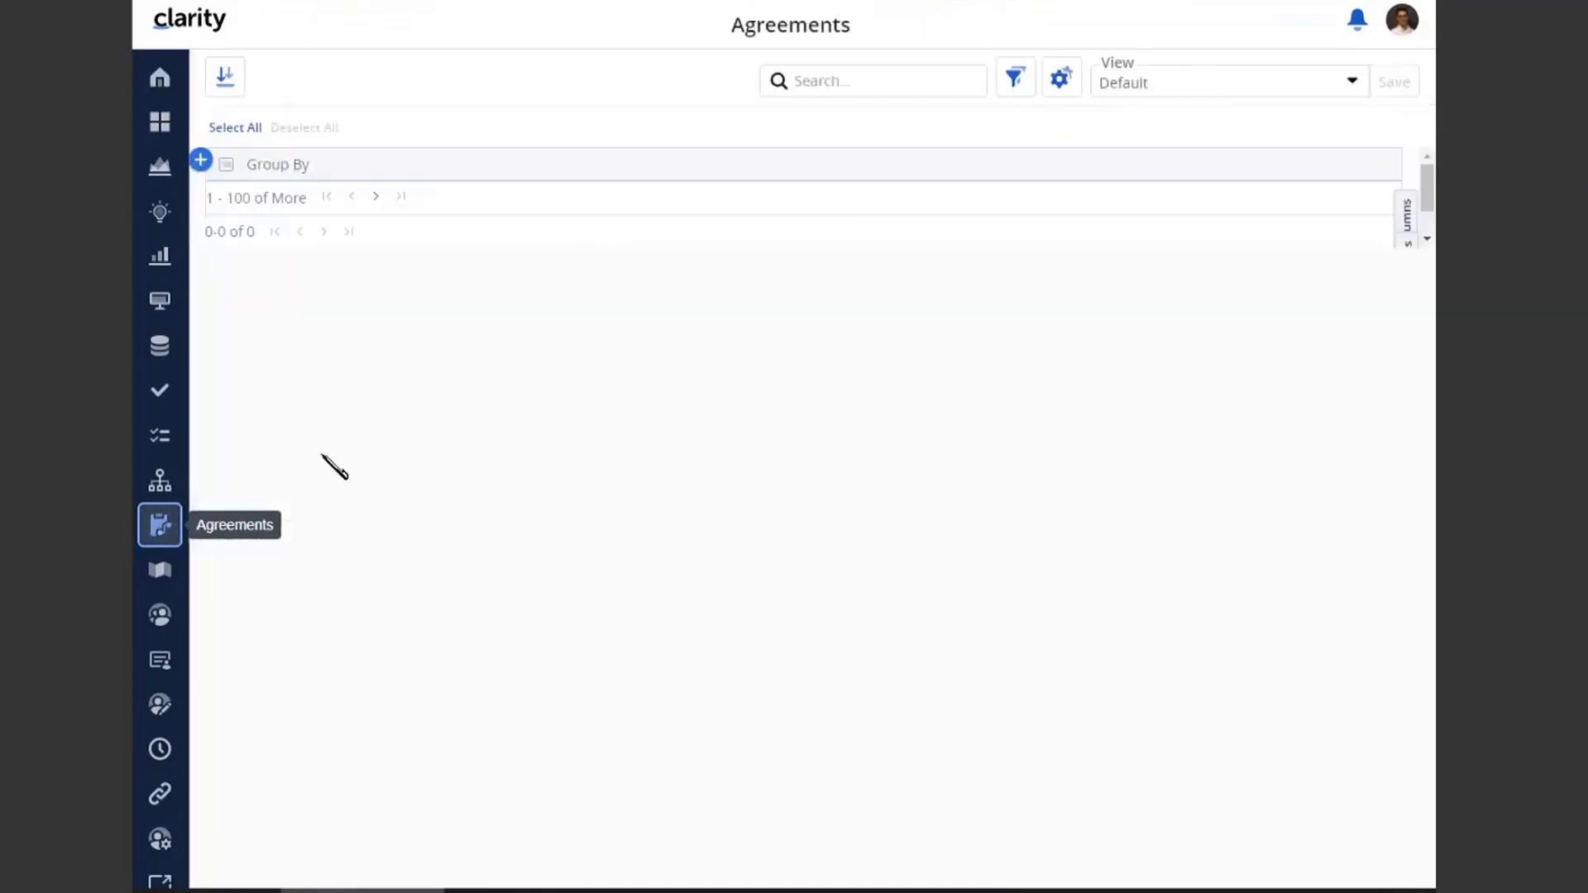
left_click(324, 291)
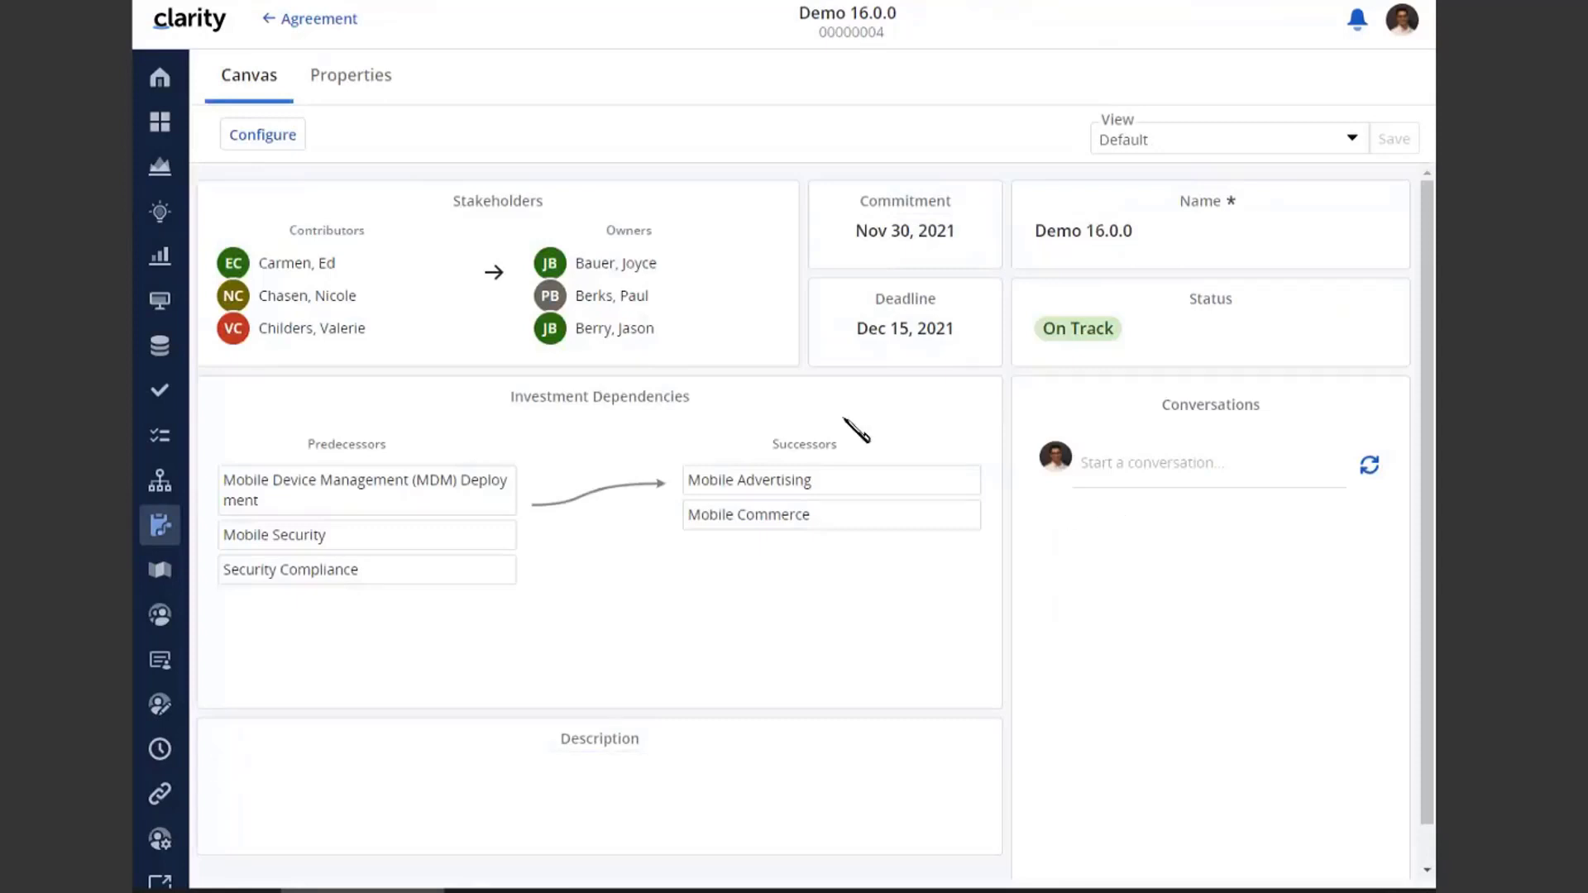
Rearrange the agreement canvas by placing Status below Commitment and Deadline between Name and Conversations, and finish configuring
left_click(266, 141)
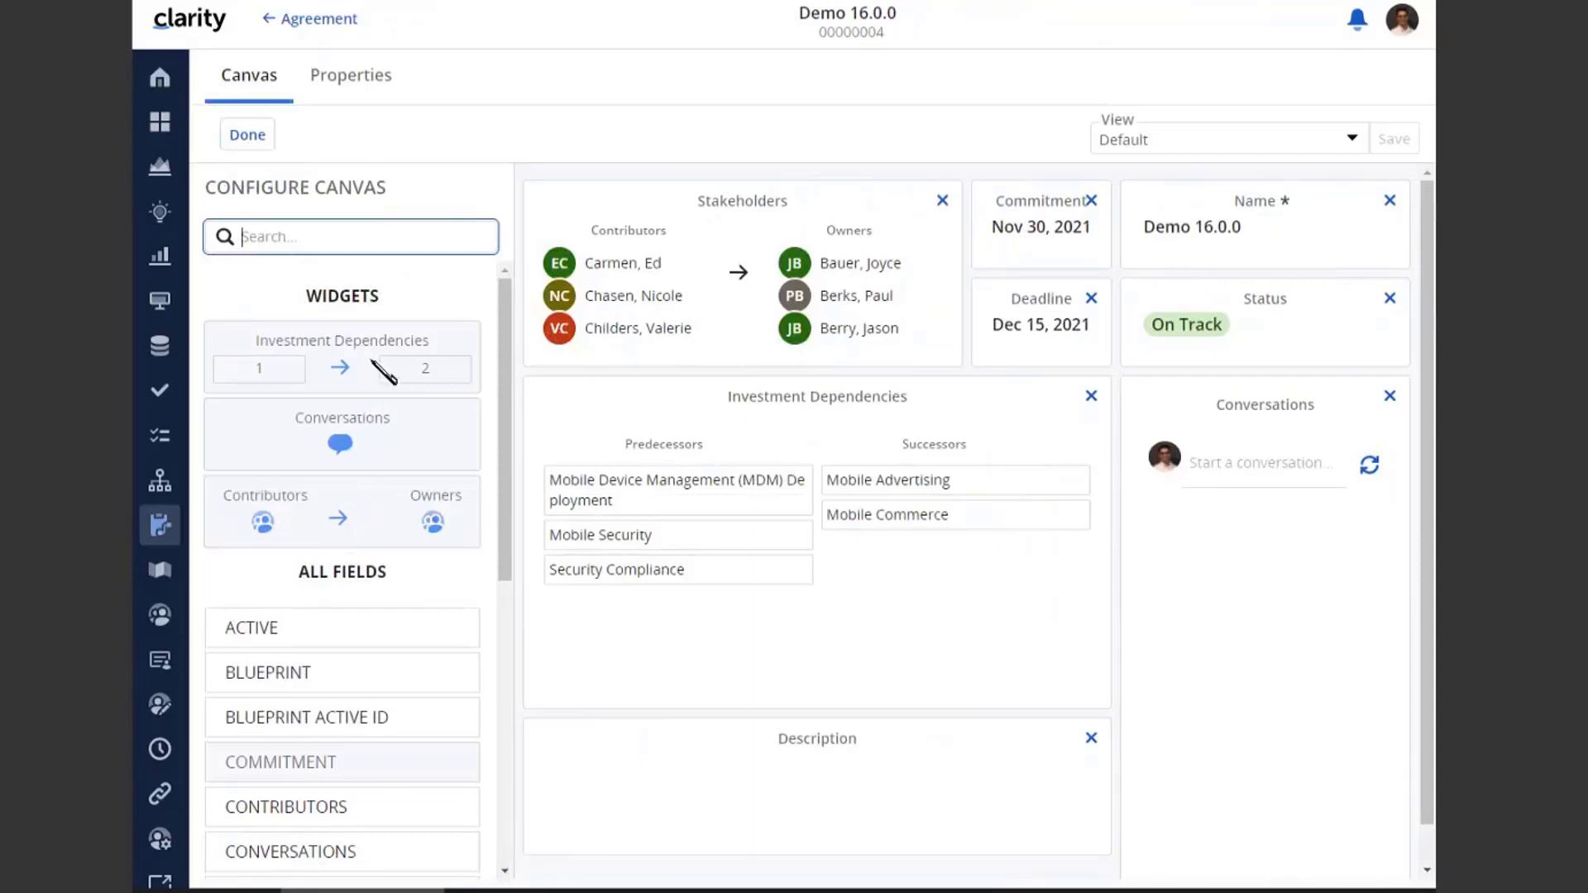
left_click_drag(506, 439, 512, 404)
left_click_drag(1226, 300, 1056, 279)
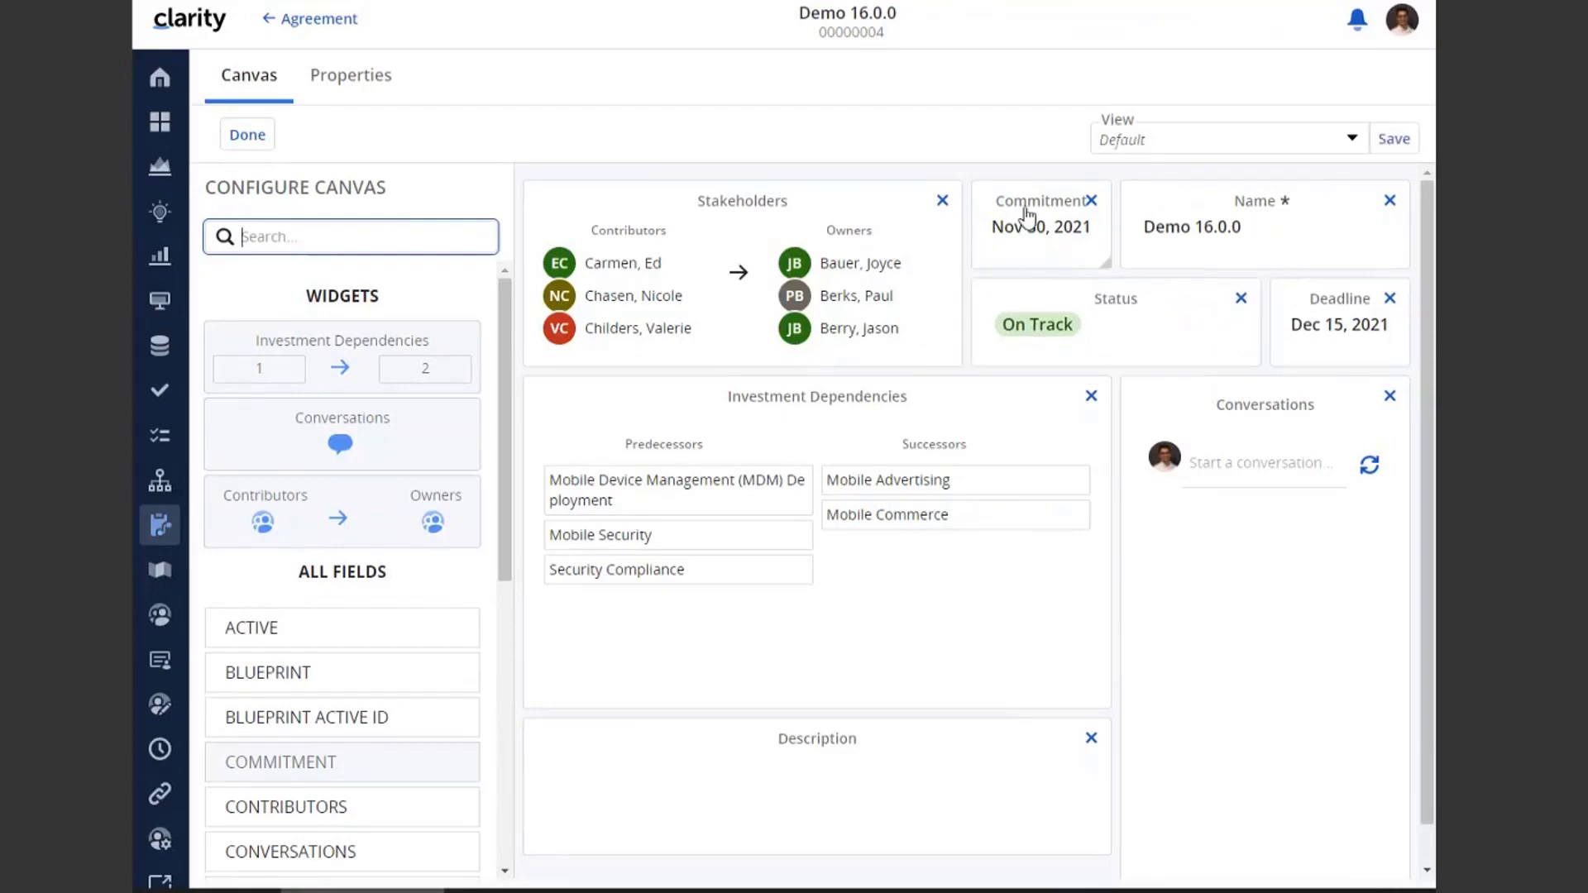
left_click_drag(1059, 202, 1337, 407)
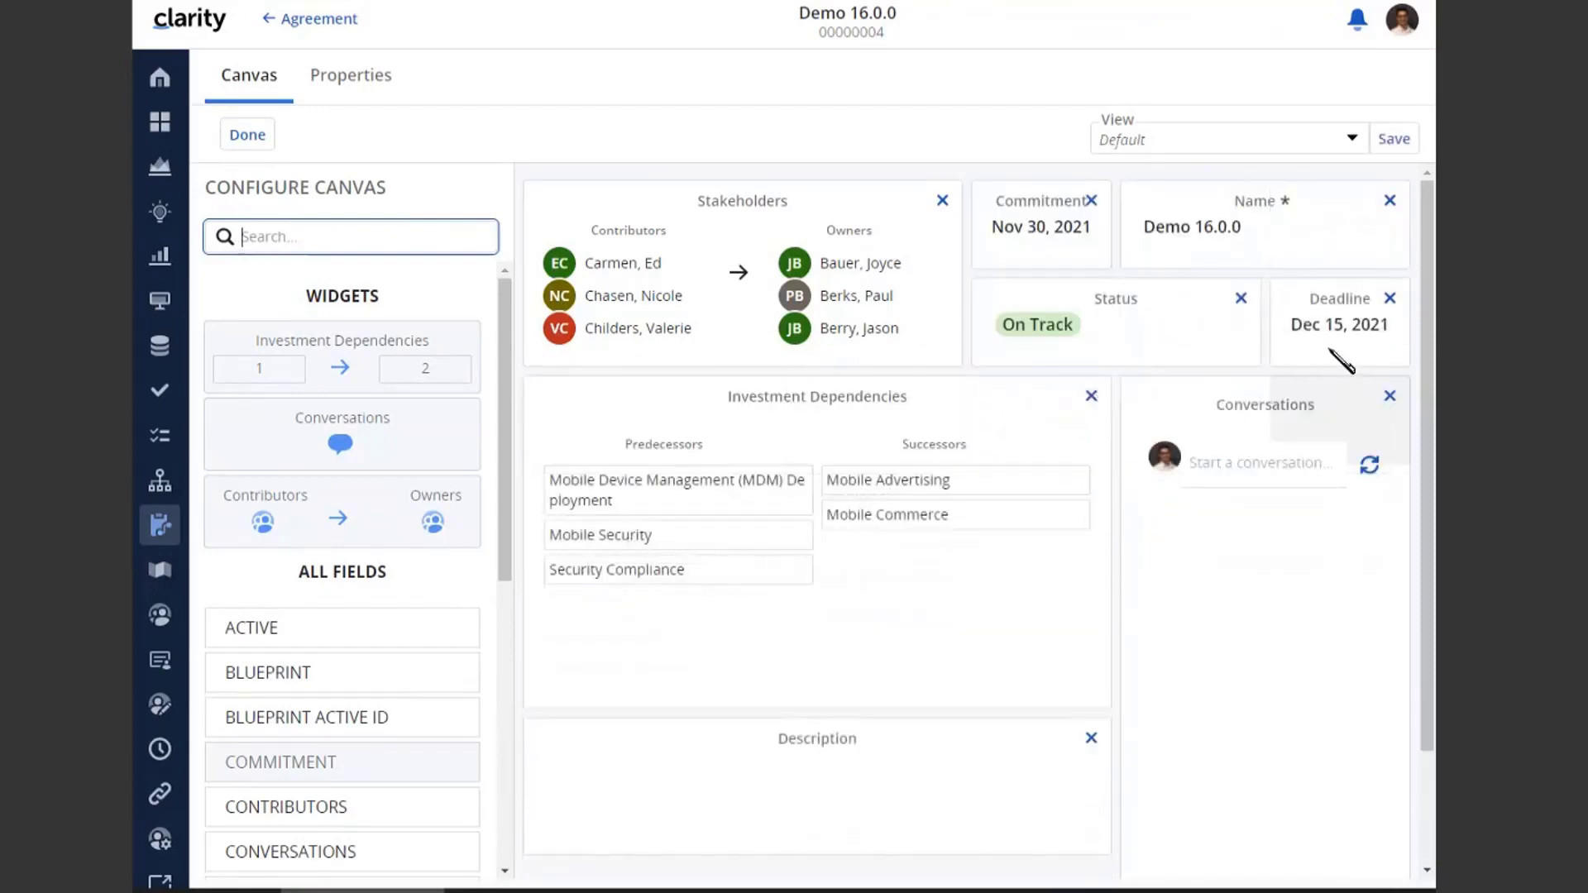
left_click_drag(1333, 308, 1156, 420)
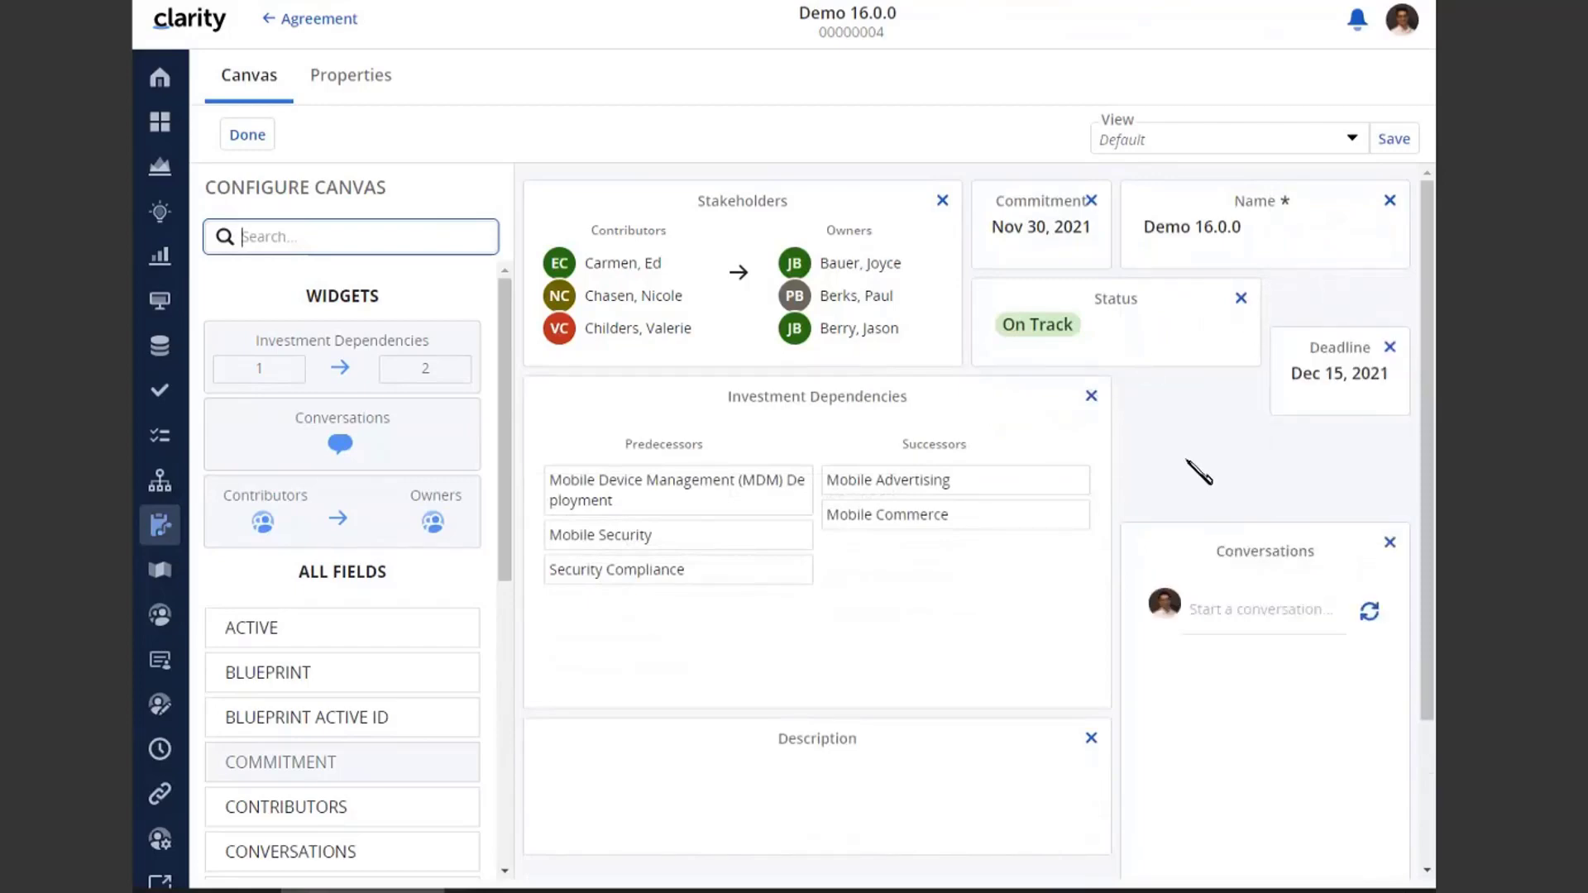
scroll(1079, 710, "down", 2)
scroll(1079, 711, "down", 1)
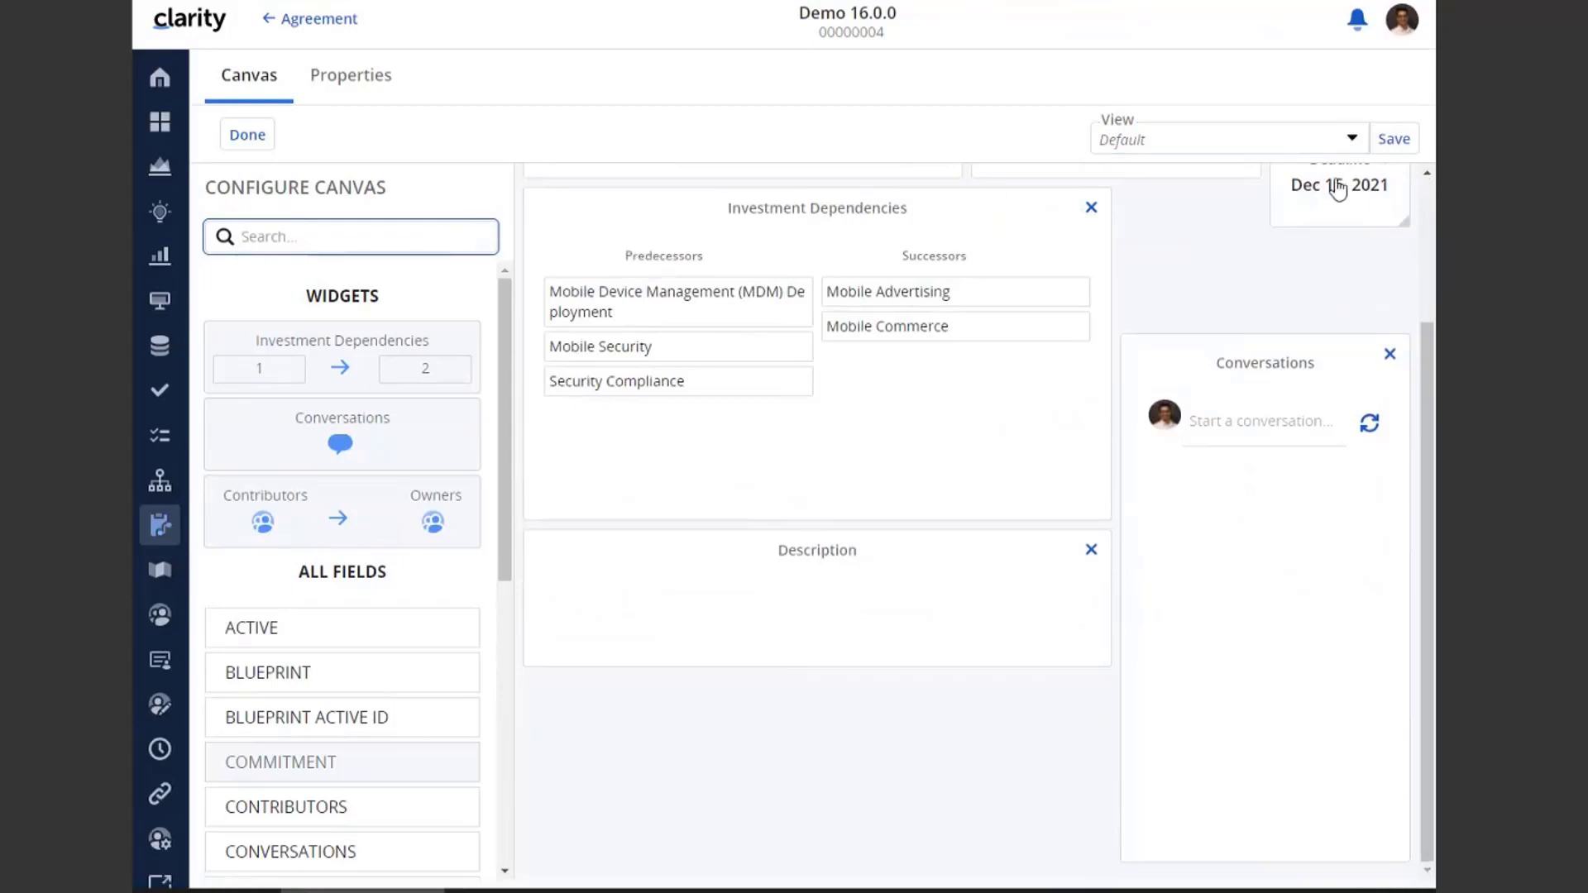
left_click(253, 138)
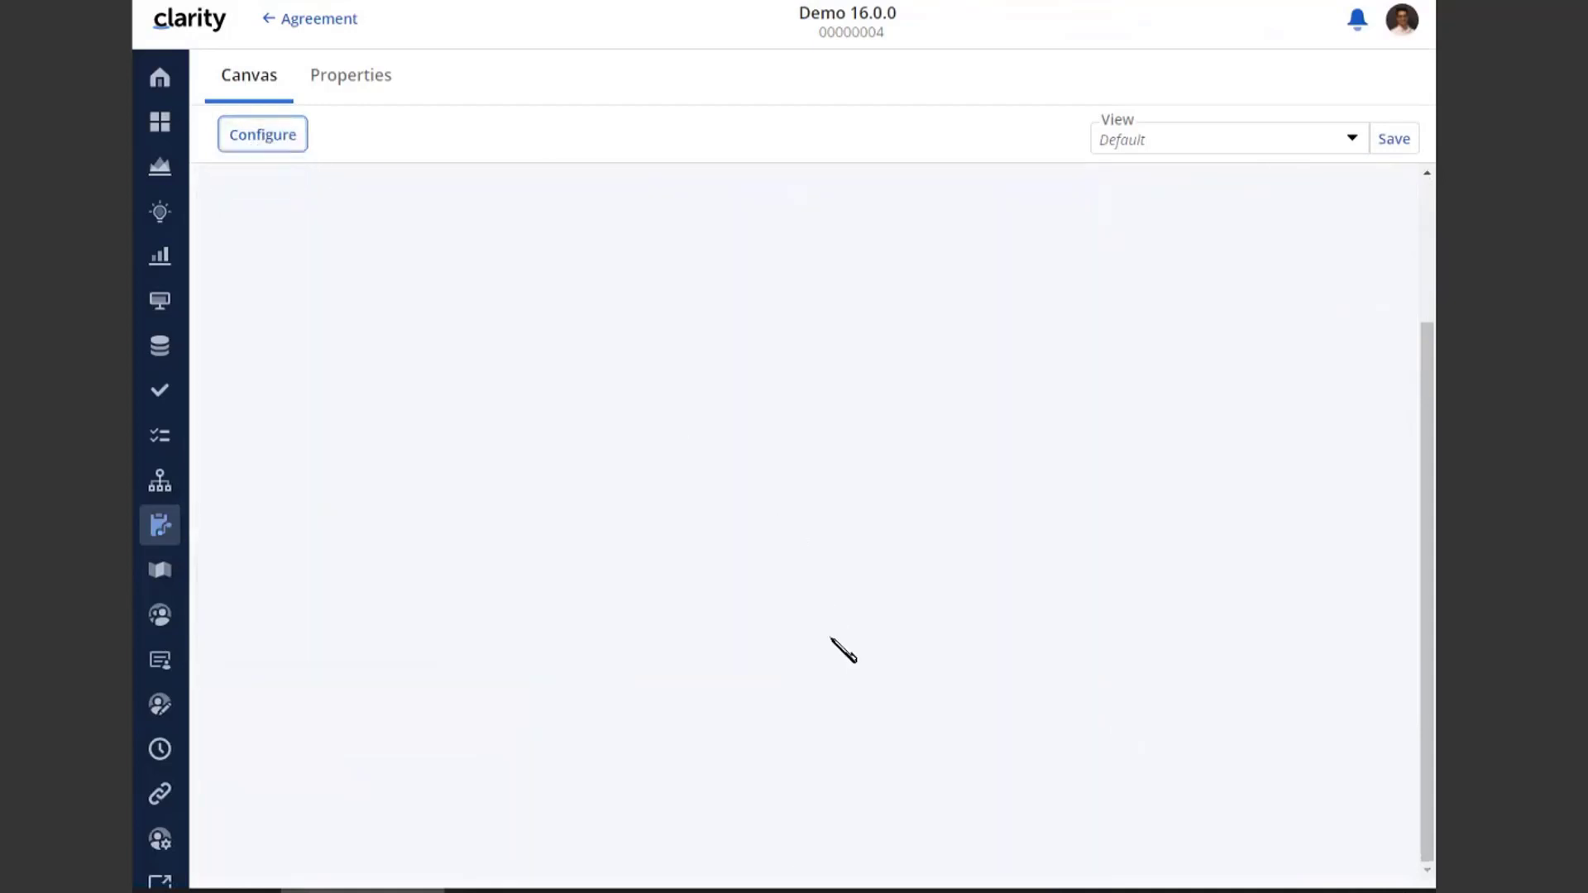
Restore the canvas to the Default view and reload the agreement page
left_click(1350, 147)
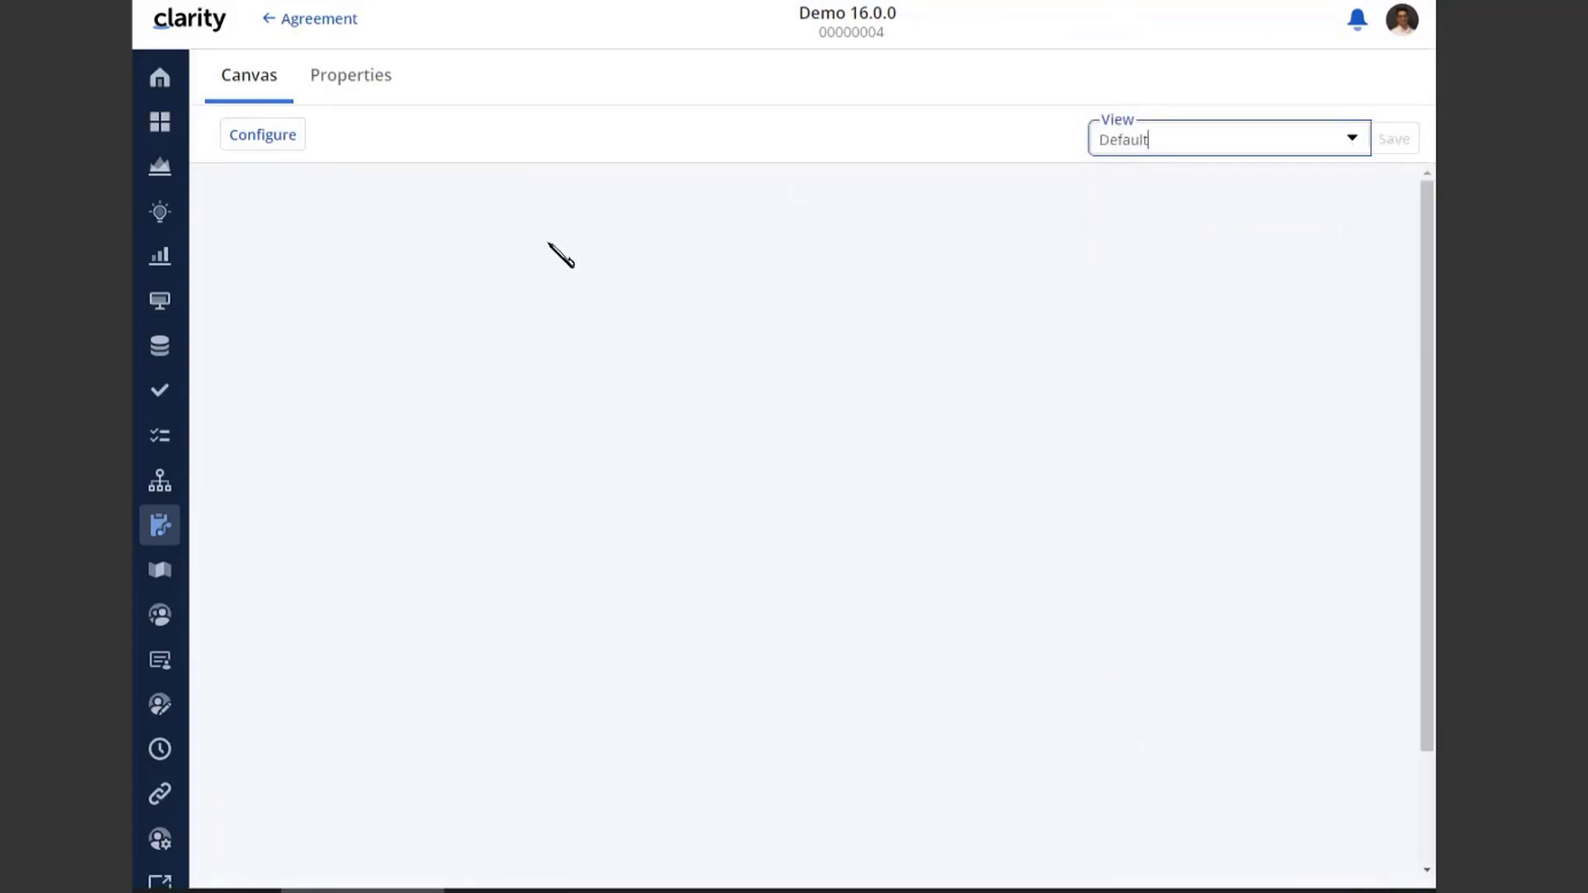
key("F5")
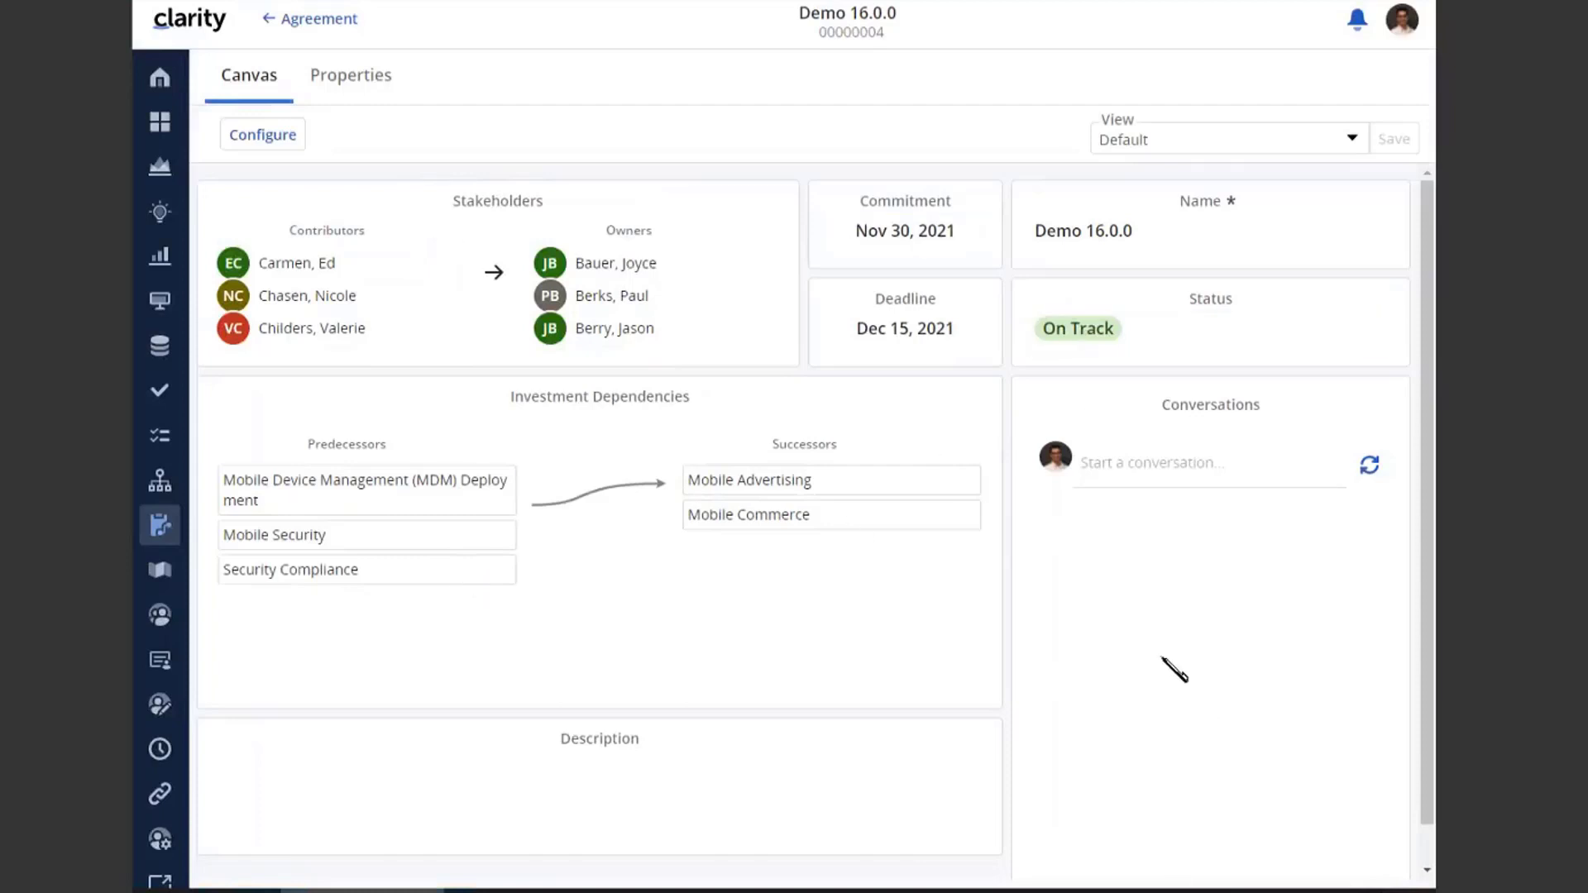
Set the agreement's Commitment date to Nov 29, 2021 and its Deadline to Dec 13, 2021
mouse_move(899, 457)
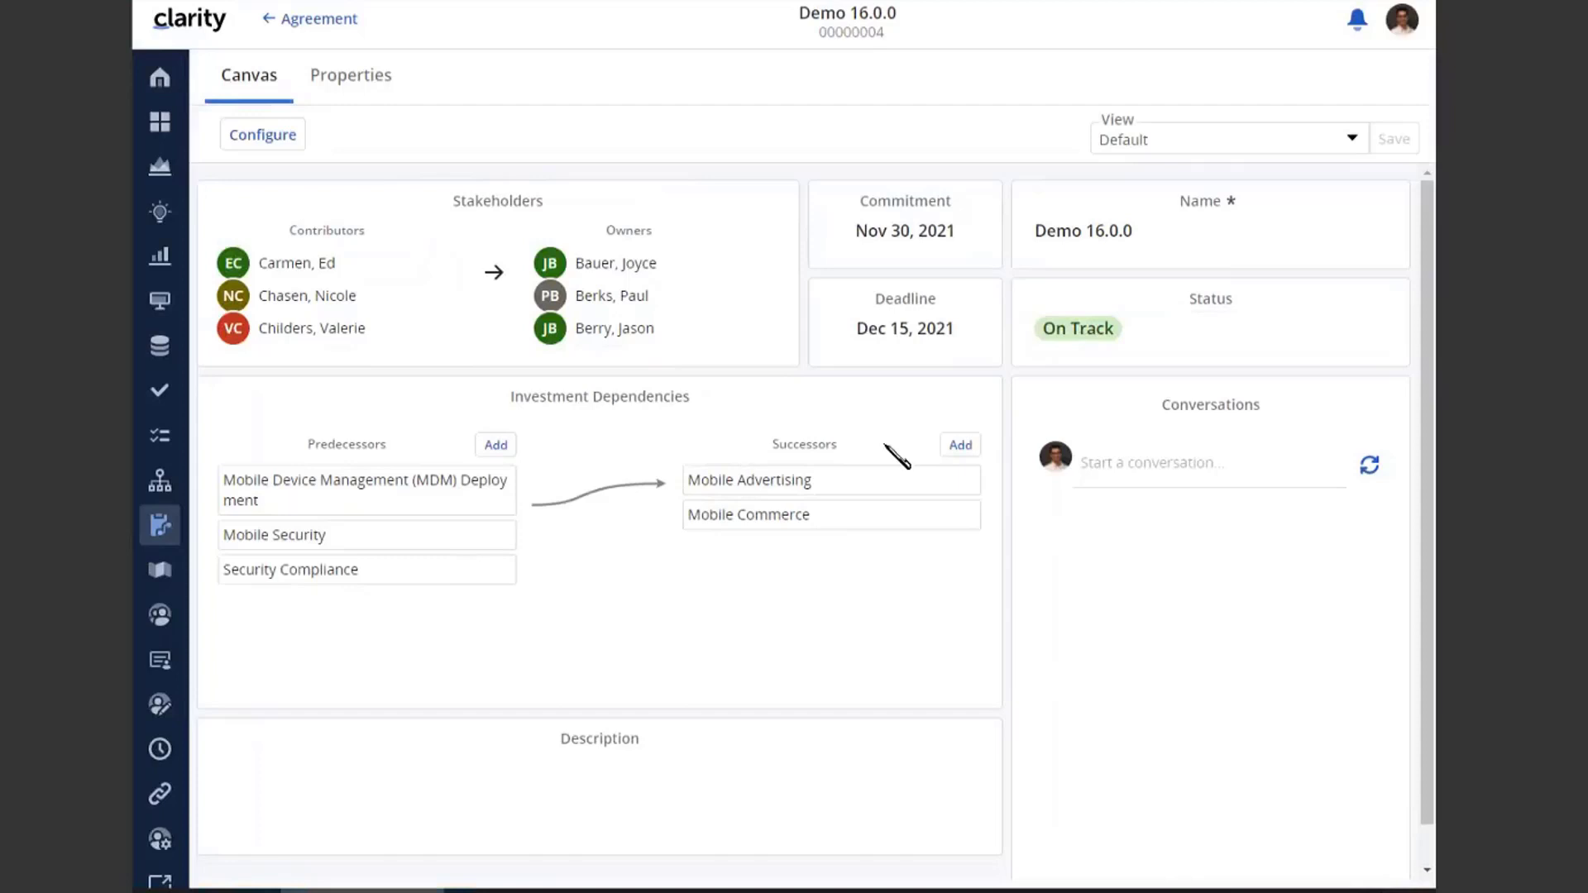
left_click(893, 236)
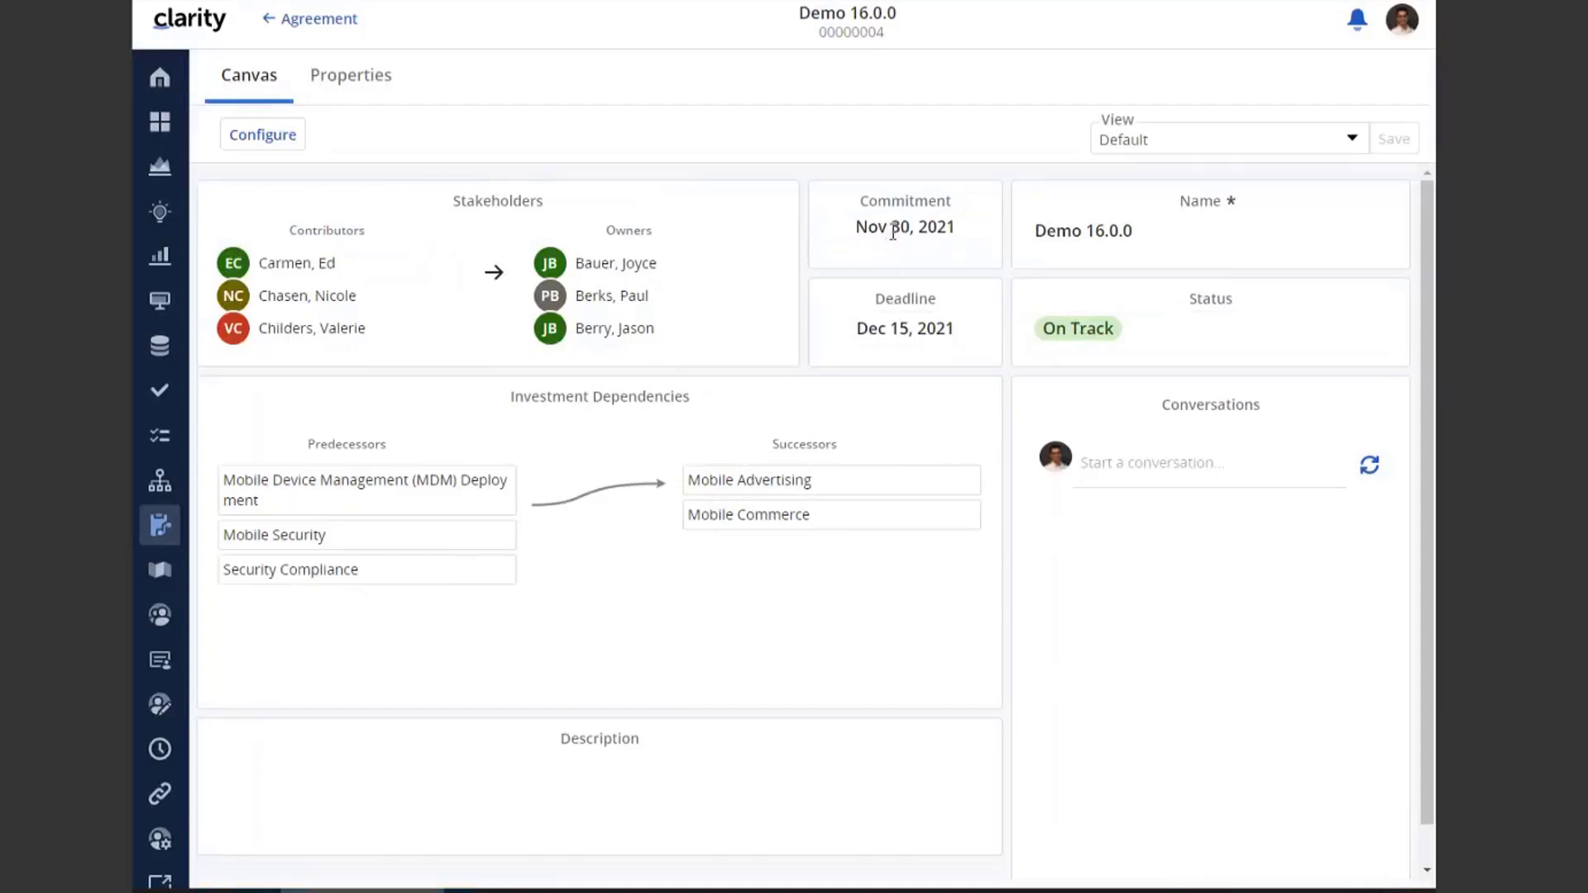
double_click(909, 230)
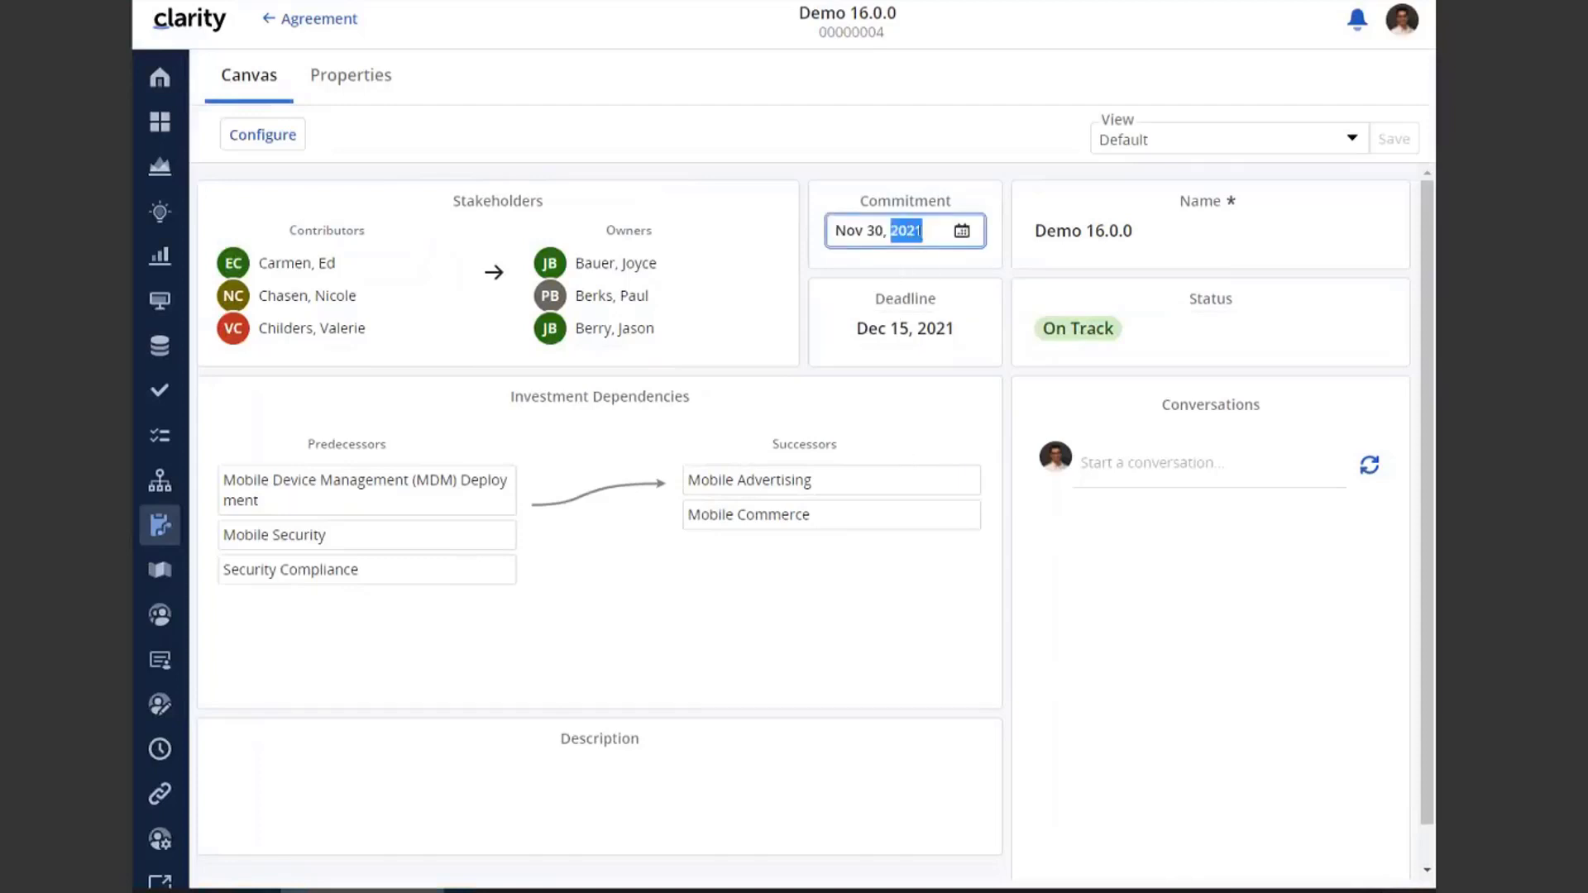
left_click(960, 235)
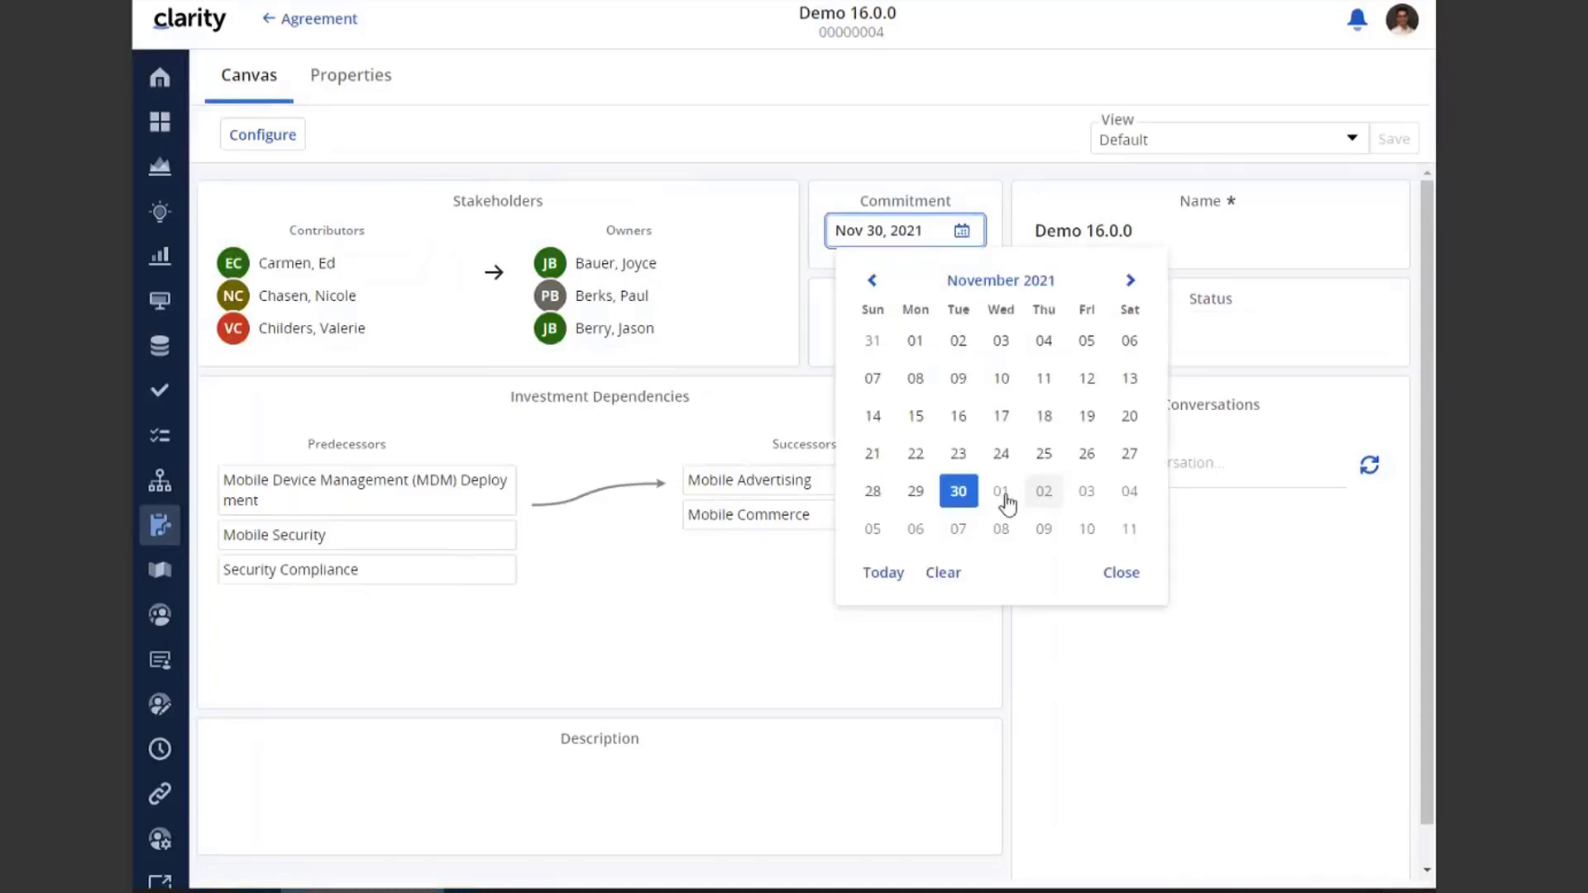
left_click(915, 491)
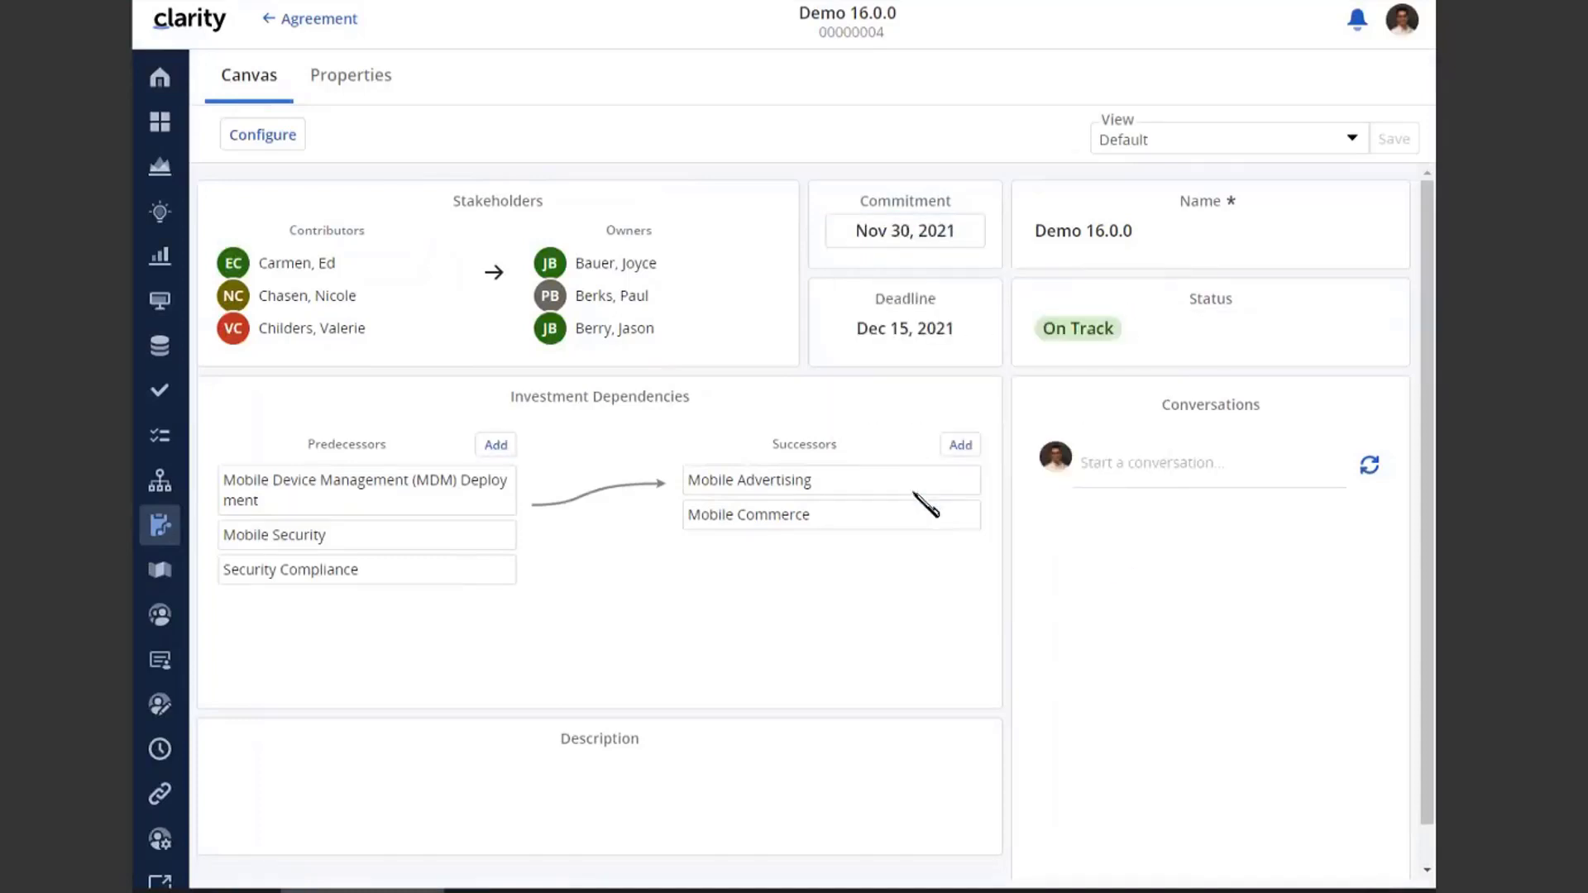
left_click(962, 329)
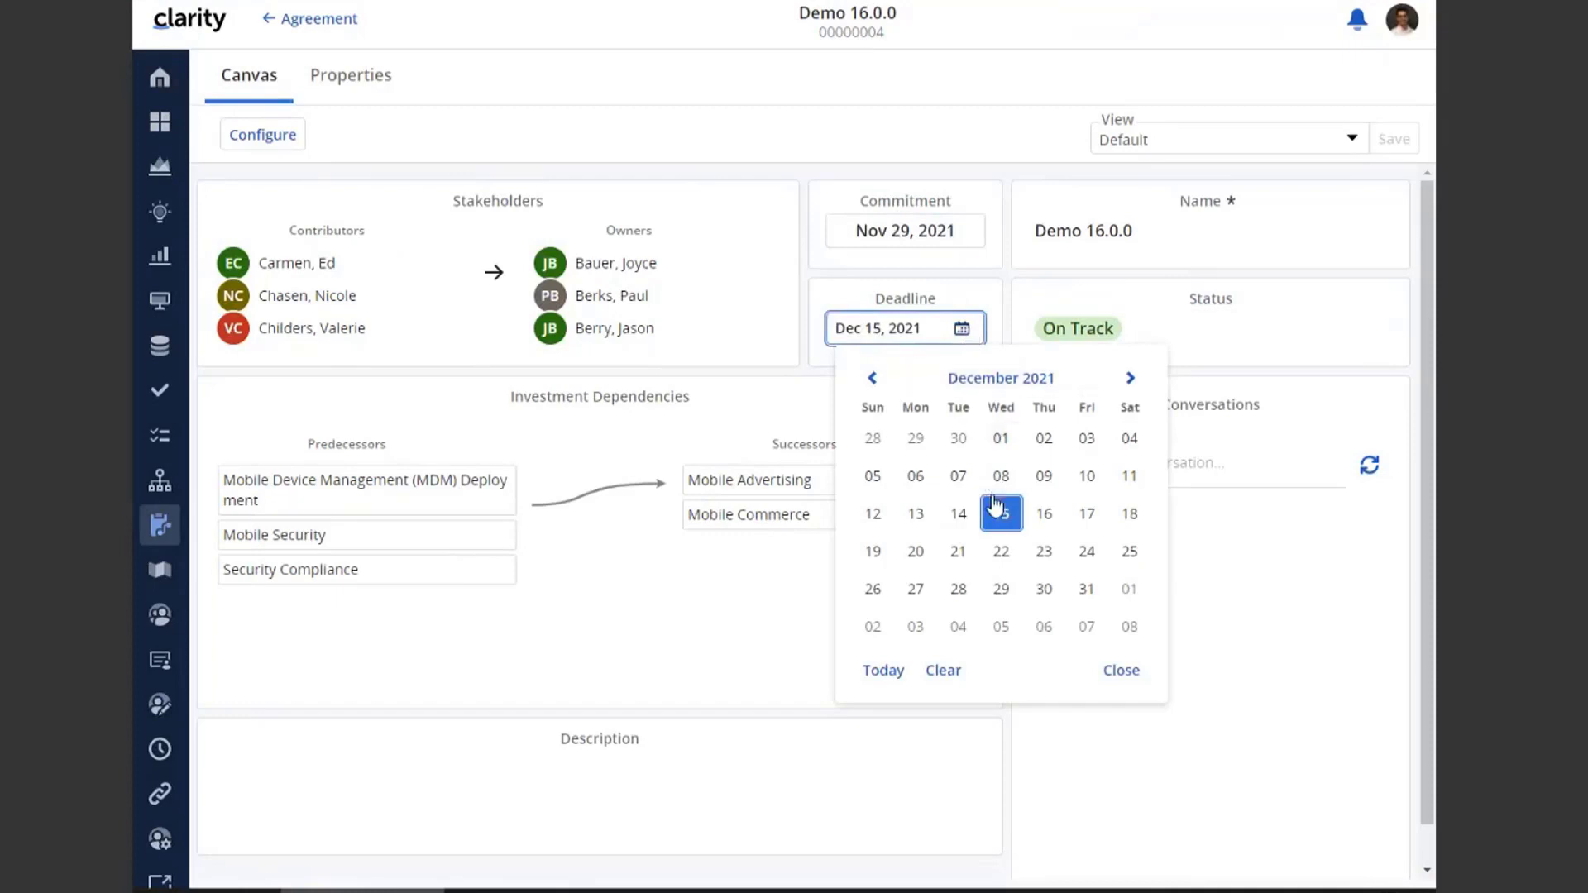
left_click(916, 513)
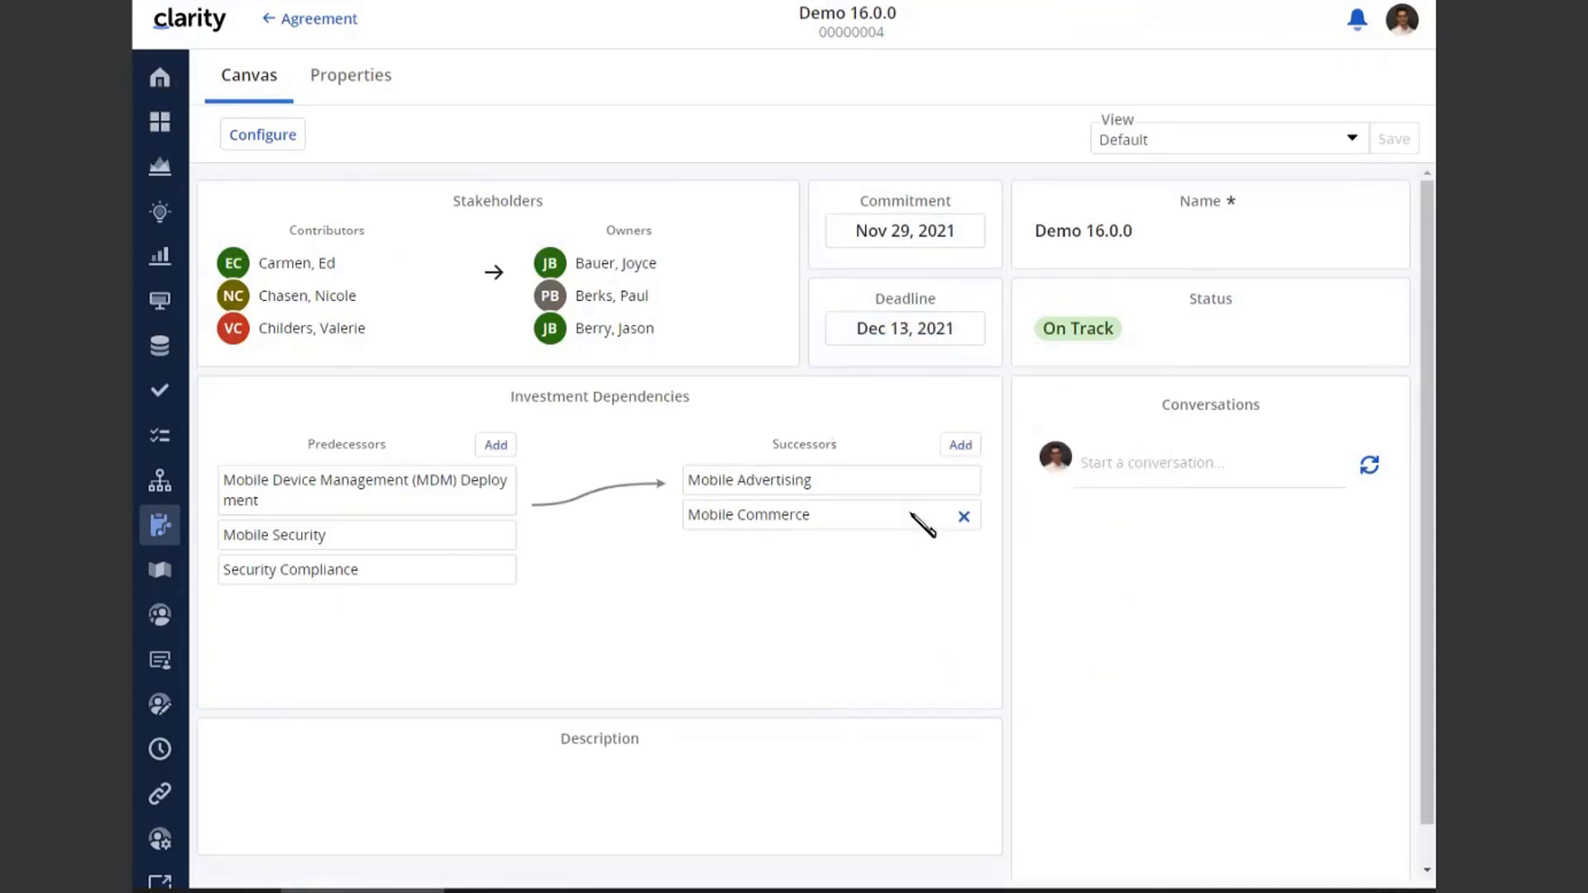
Add the second listed owner to the agreement's contributors, and remove the second and third people from its owners
mouse_move(426, 311)
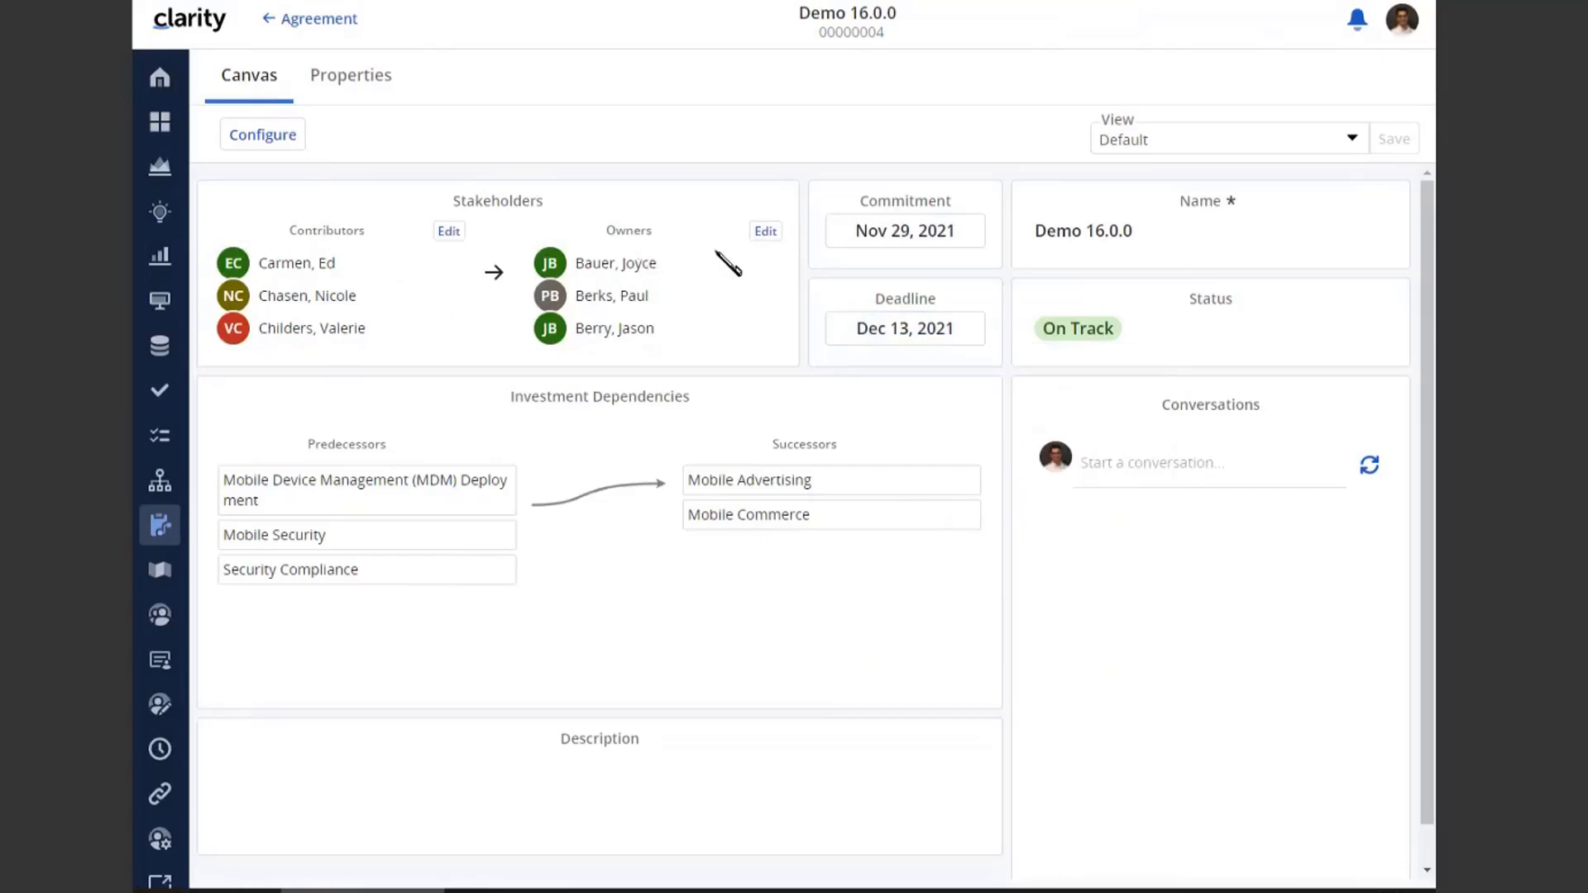
left_click(451, 235)
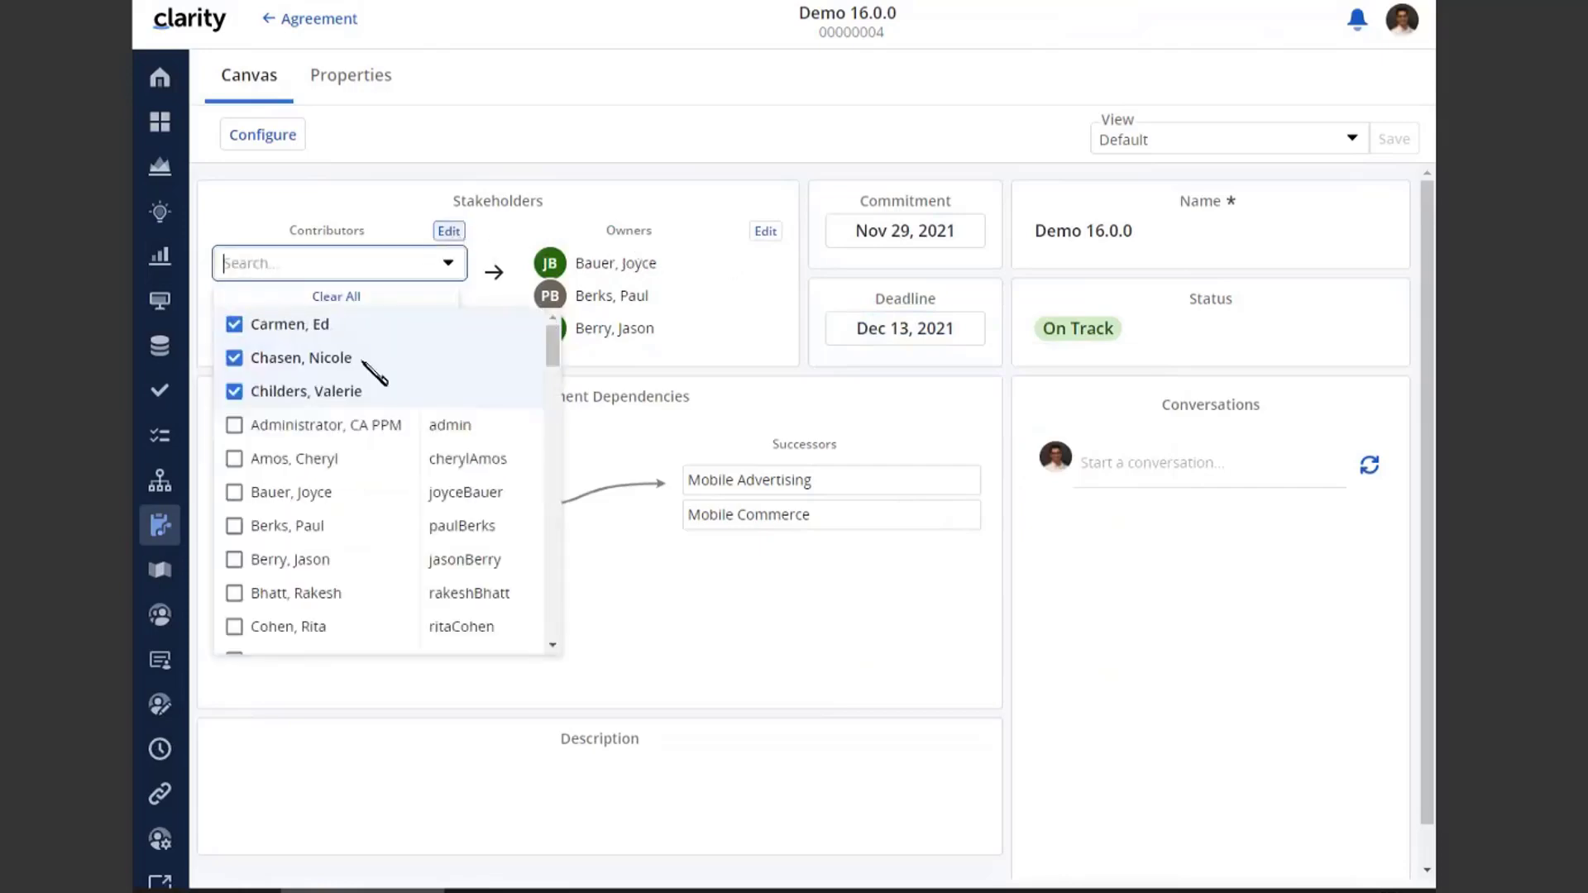
left_click(282, 536)
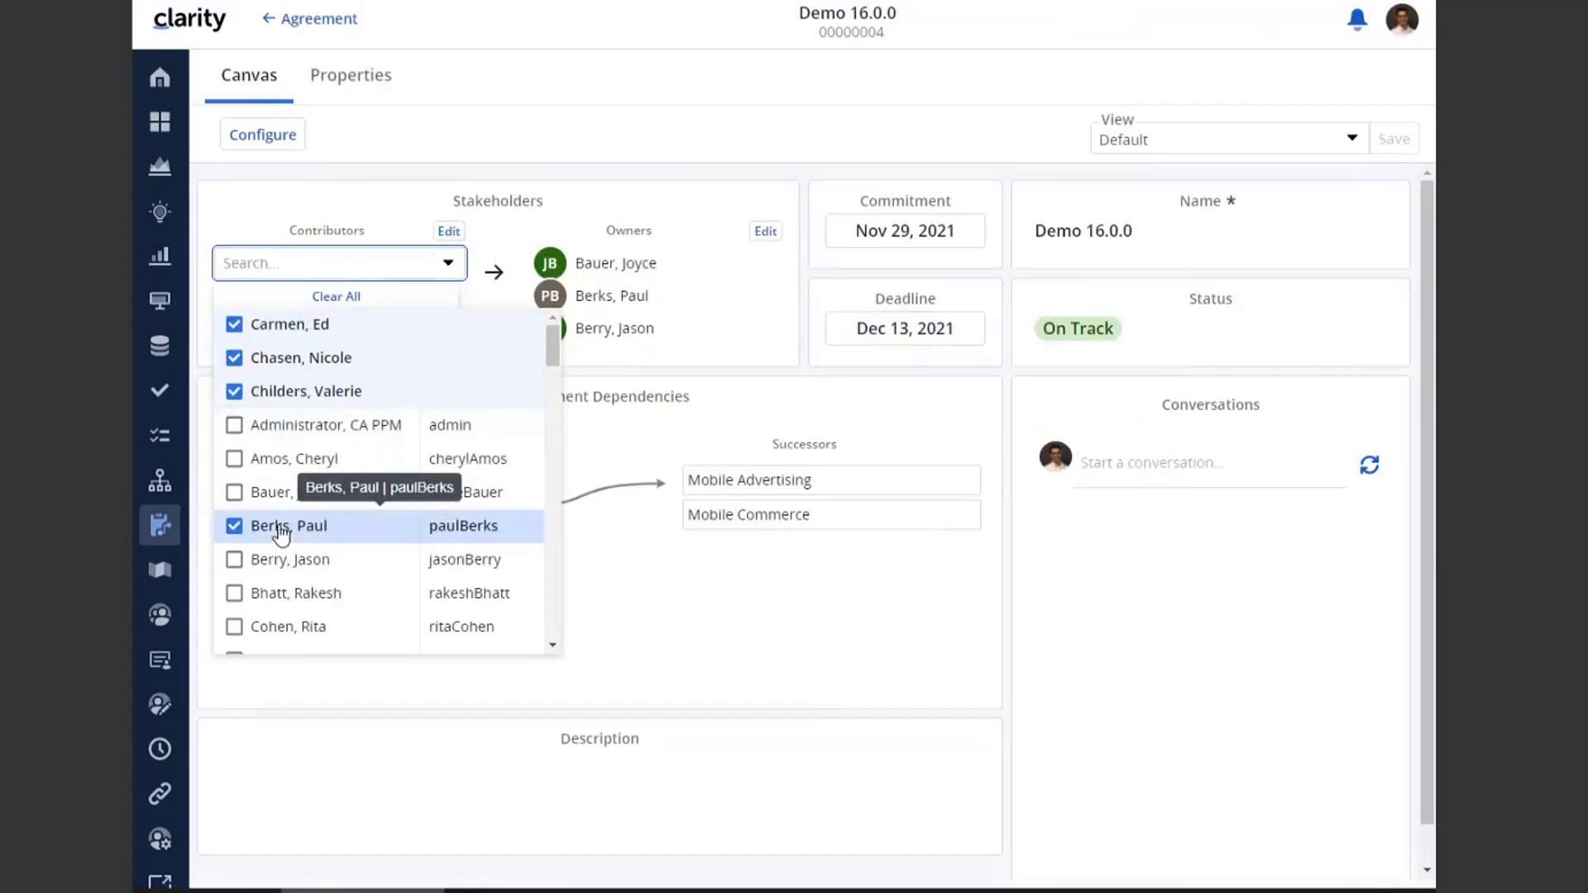
left_click(764, 235)
left_click(551, 392)
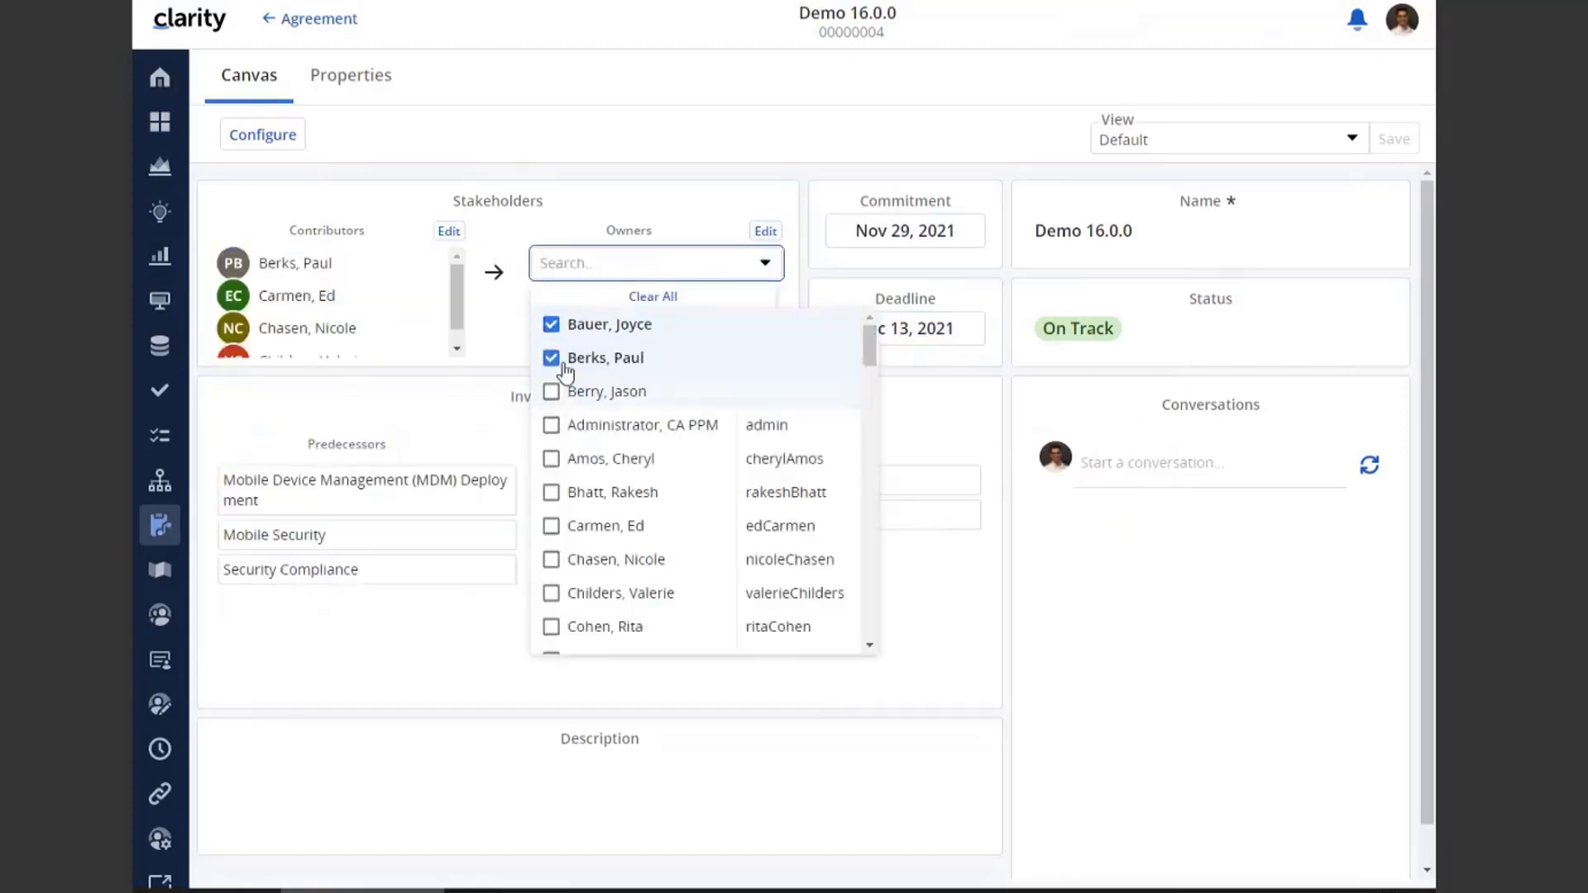
left_click(551, 357)
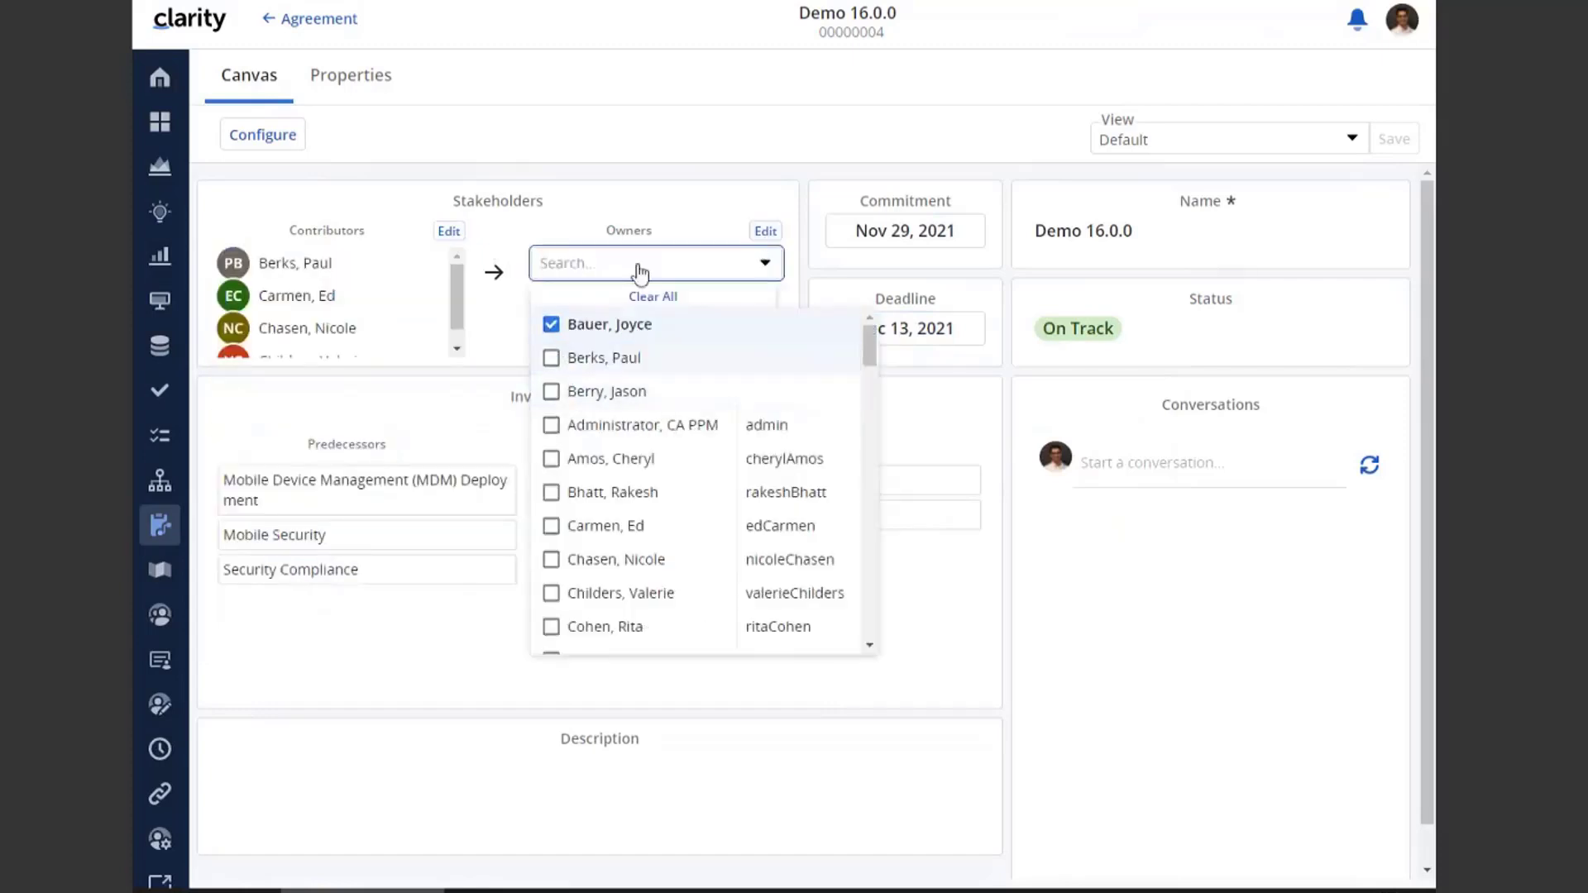
left_click(681, 192)
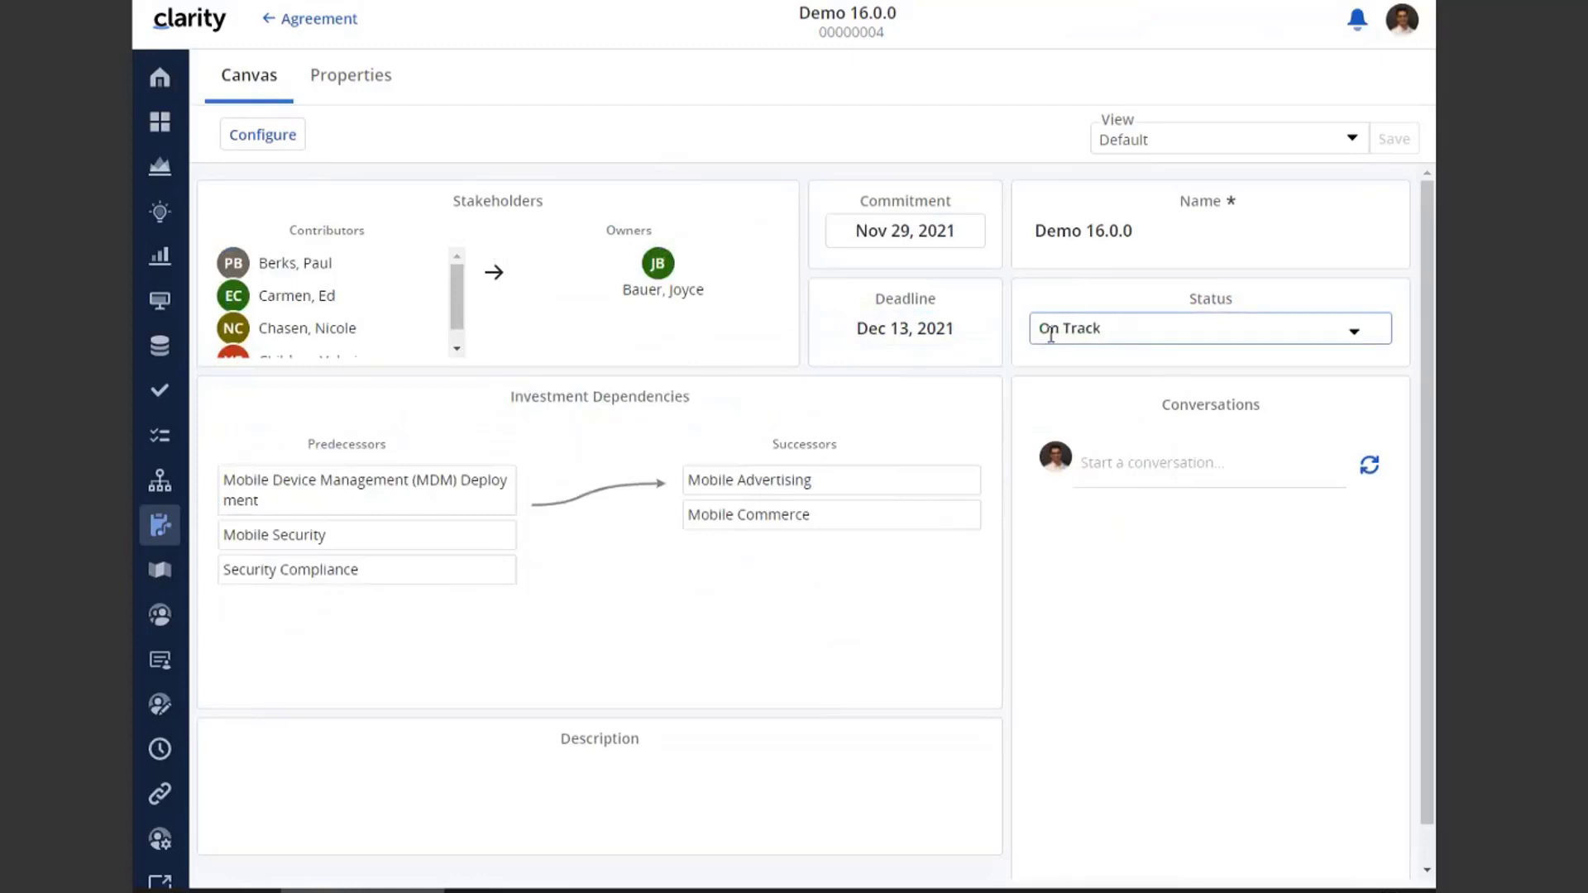
Check the available Status options without changing the status, and open a new conversation entry
left_click(1052, 334)
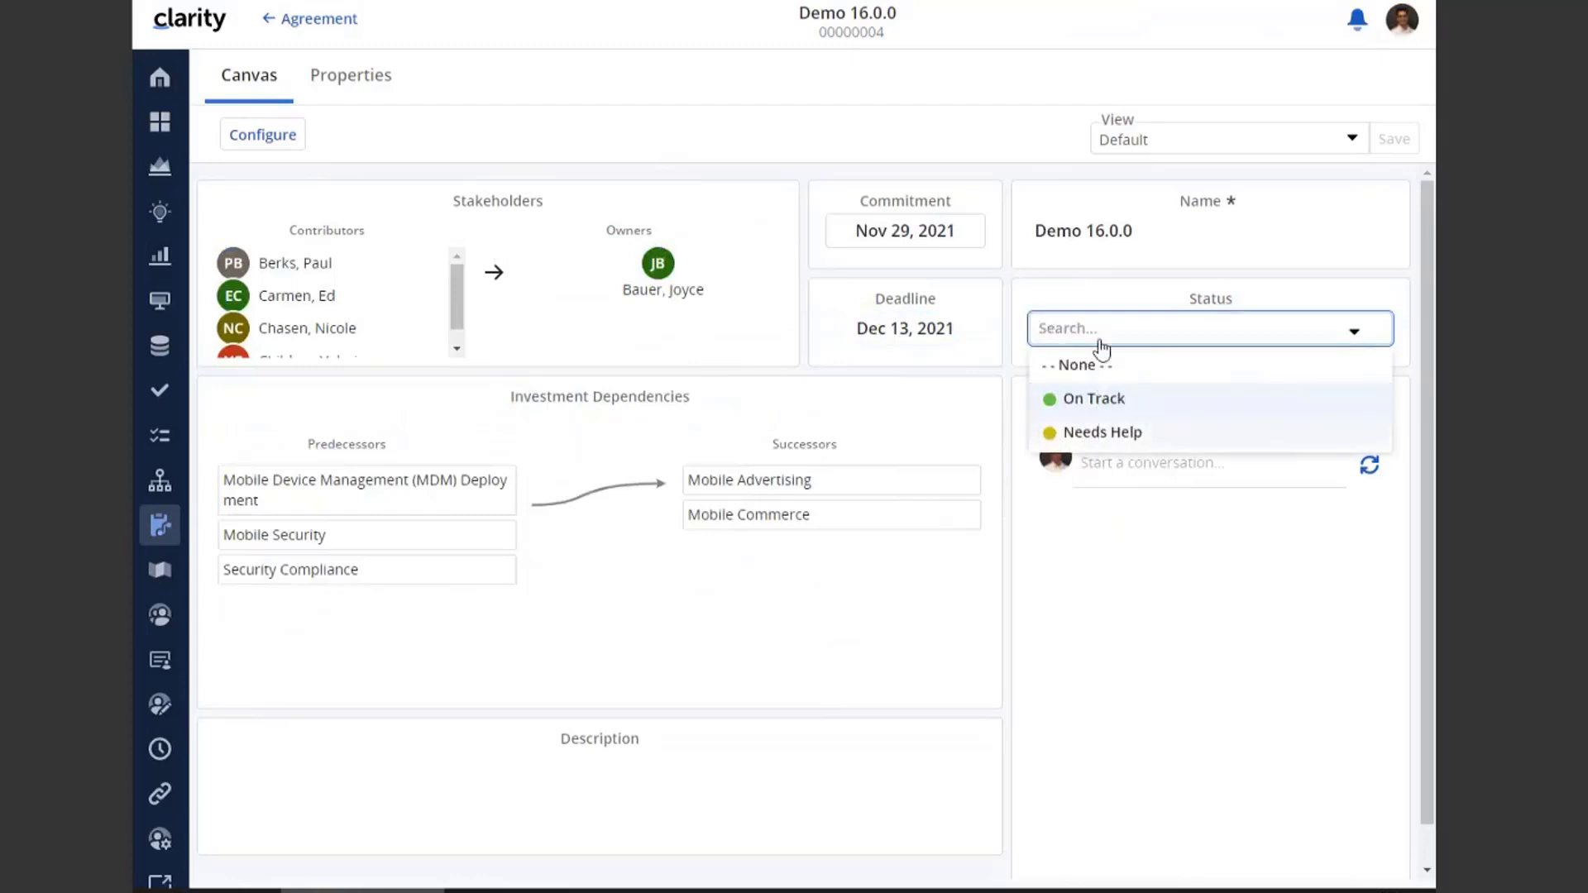
left_click(1084, 306)
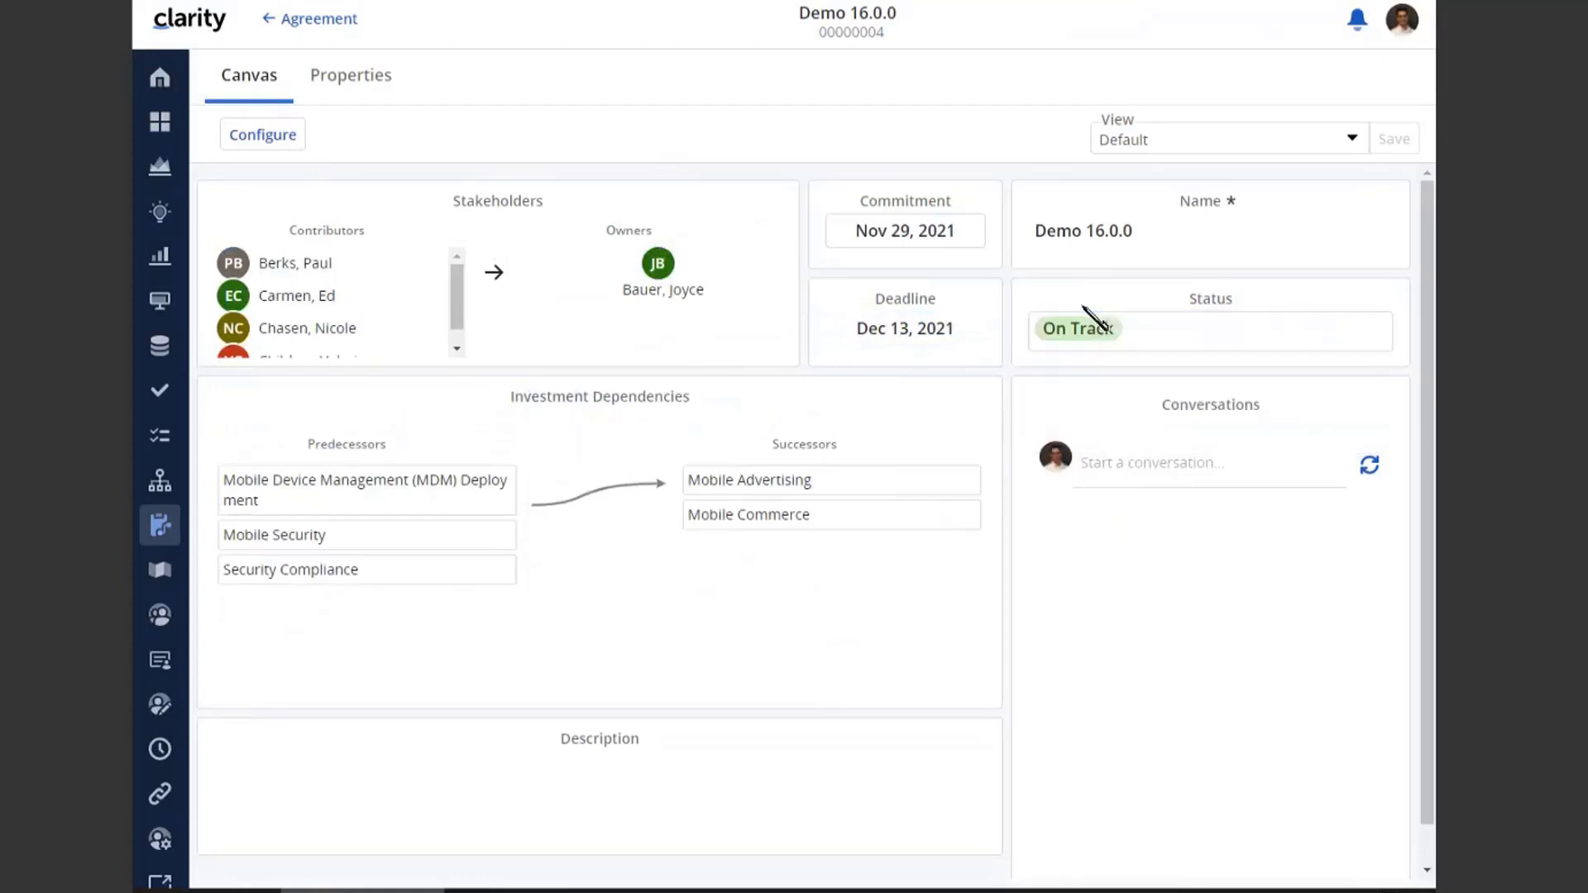
left_click(1119, 461)
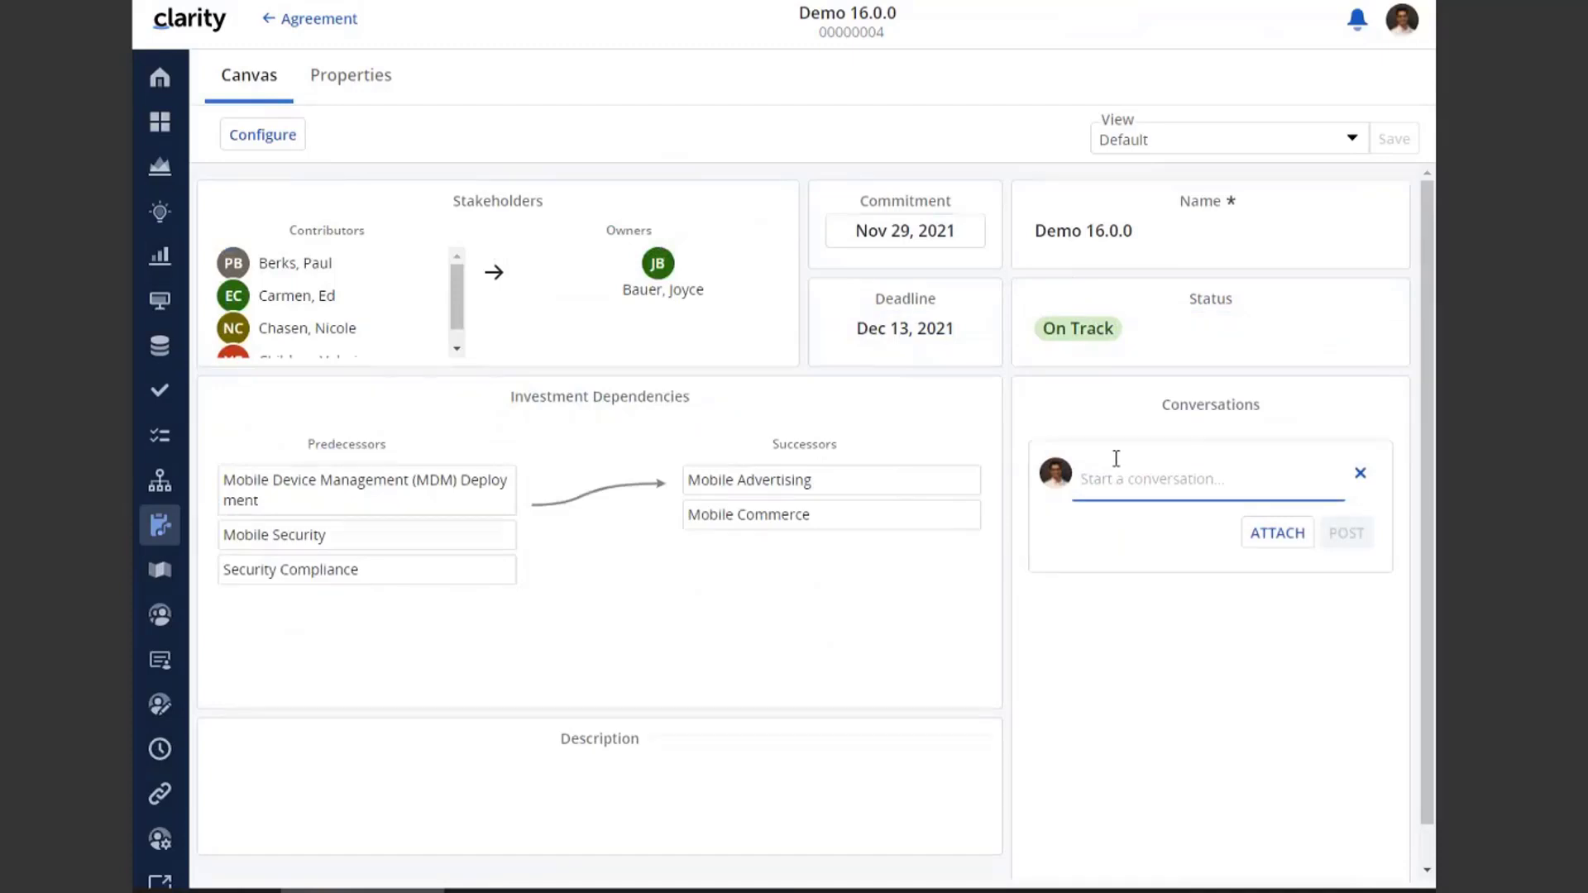
Open the project selection list for adding predecessors to the agreement's Investment Dependencies
mouse_move(622, 591)
left_click(496, 445)
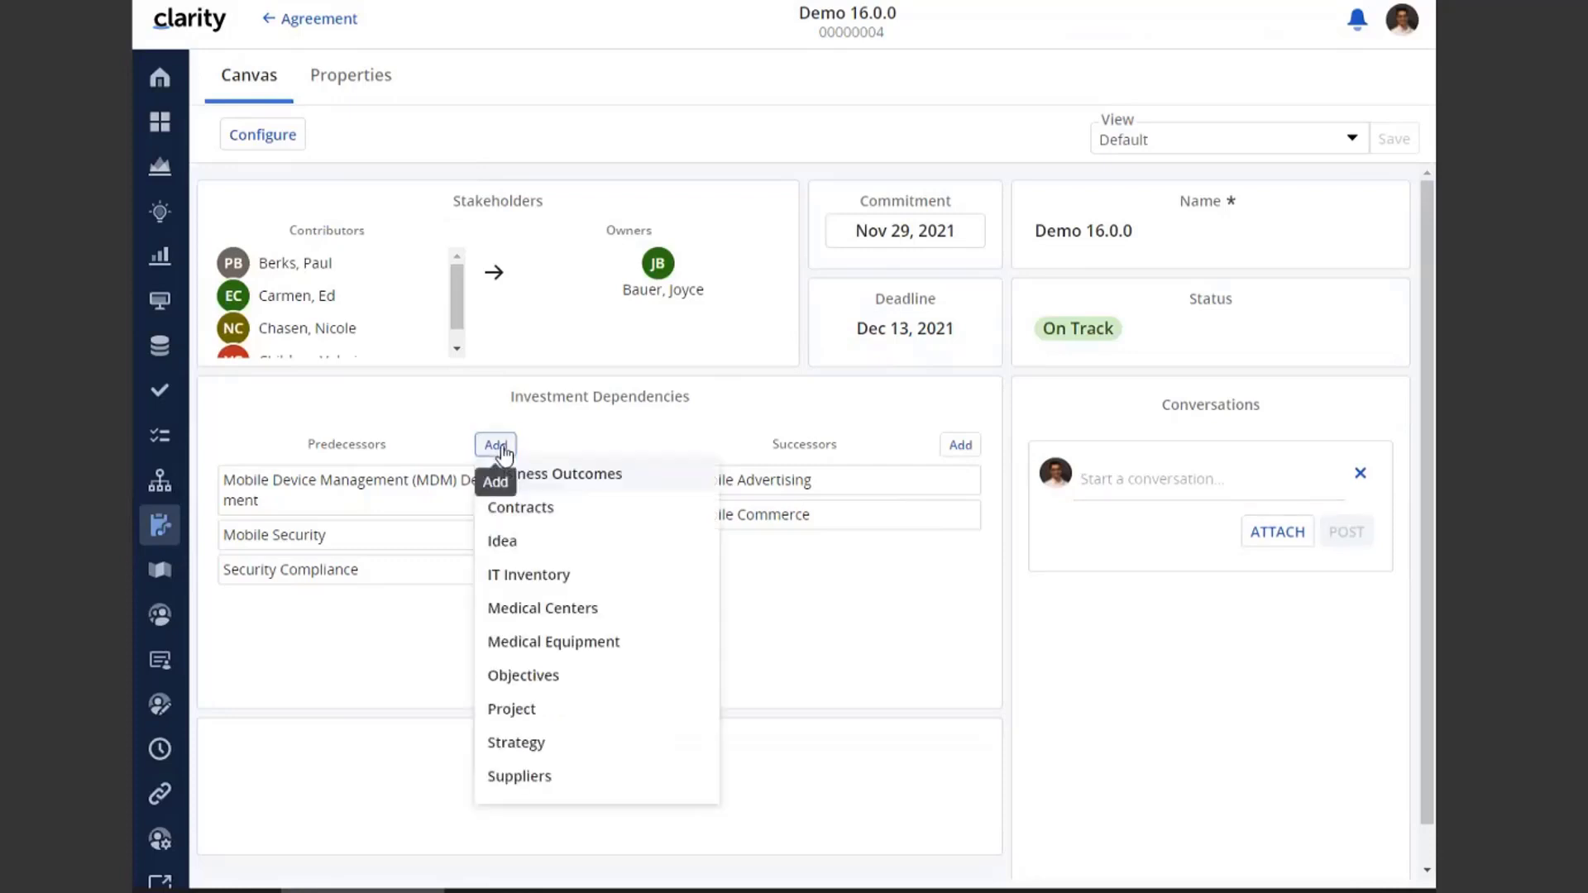
left_click(507, 480)
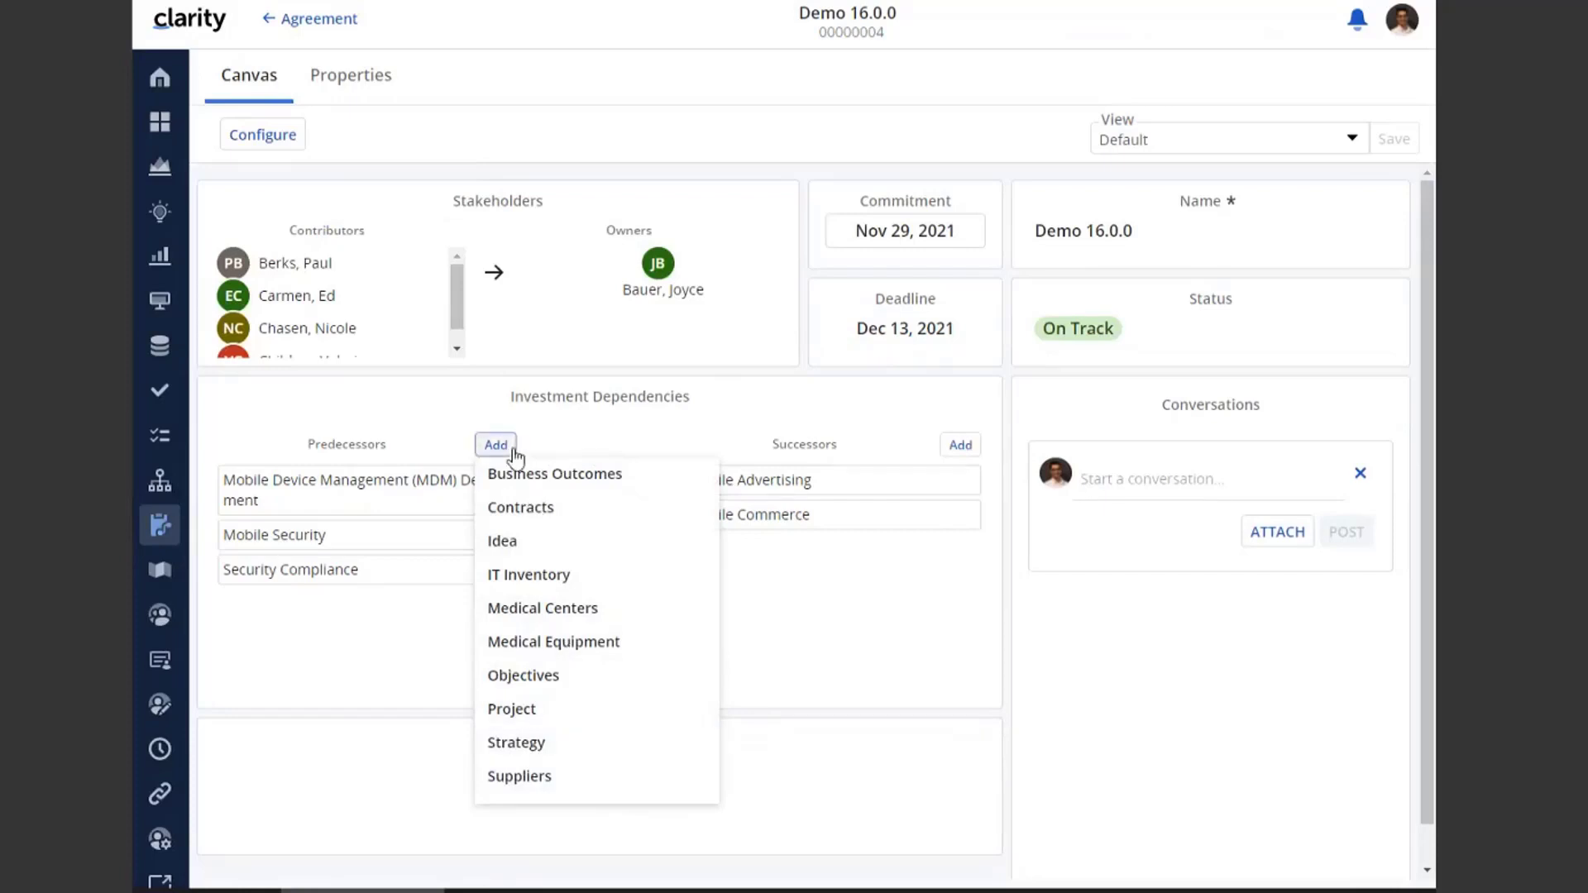
left_click(520, 709)
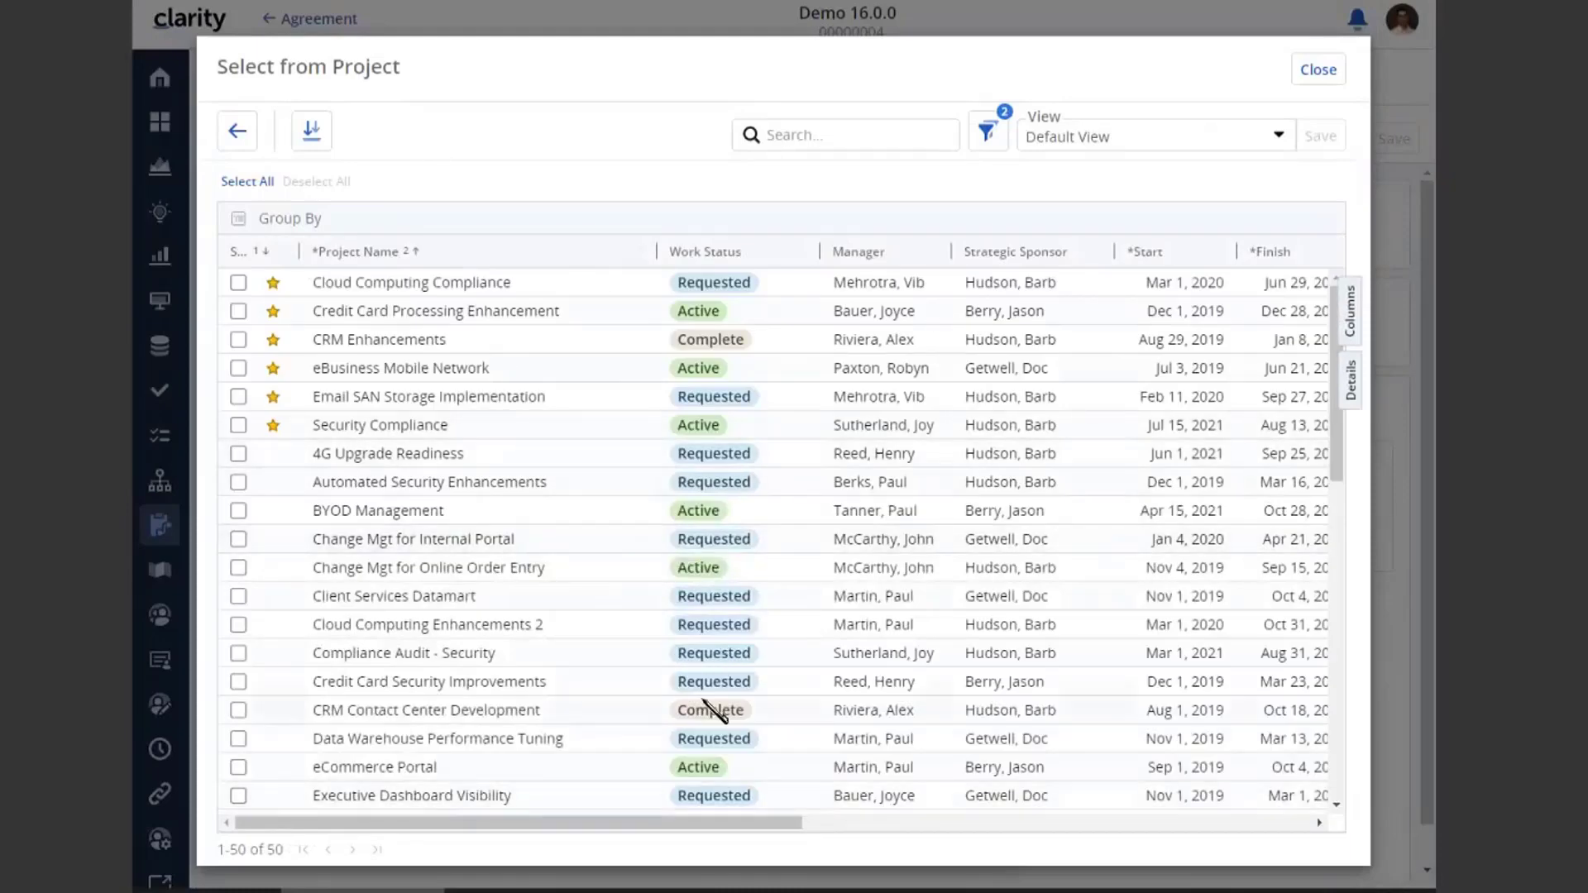
Select the Automated Security Enhancements, BYOD Management, Change Mgt for Internal Portal and Change Mgt for Online Order Entry projects
left_click(238, 482)
left_click(238, 511)
left_click(239, 539)
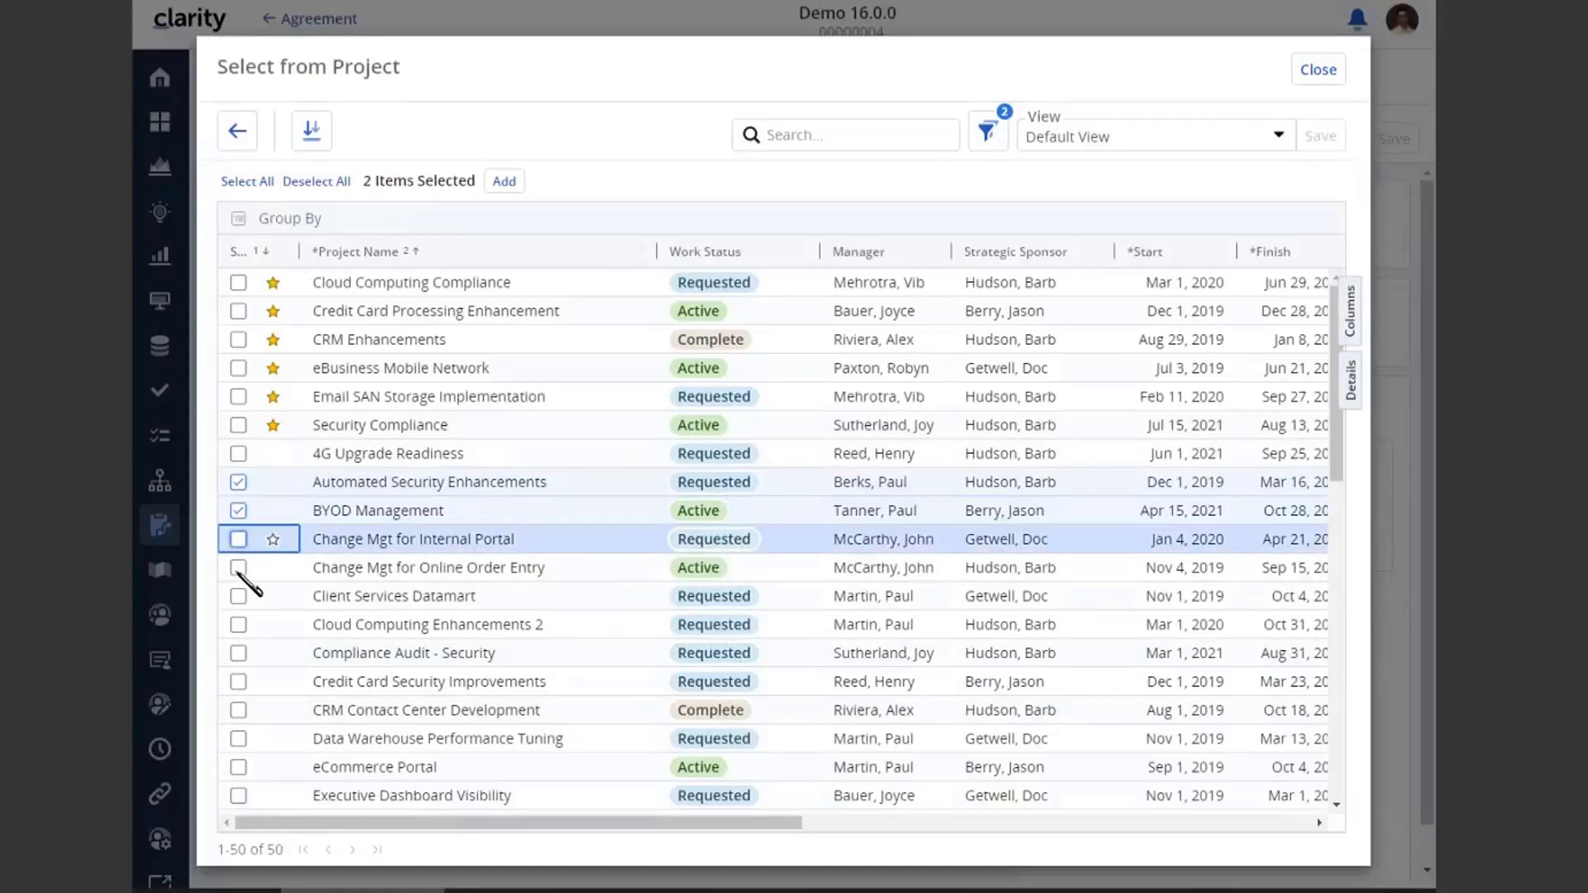
left_click(239, 568)
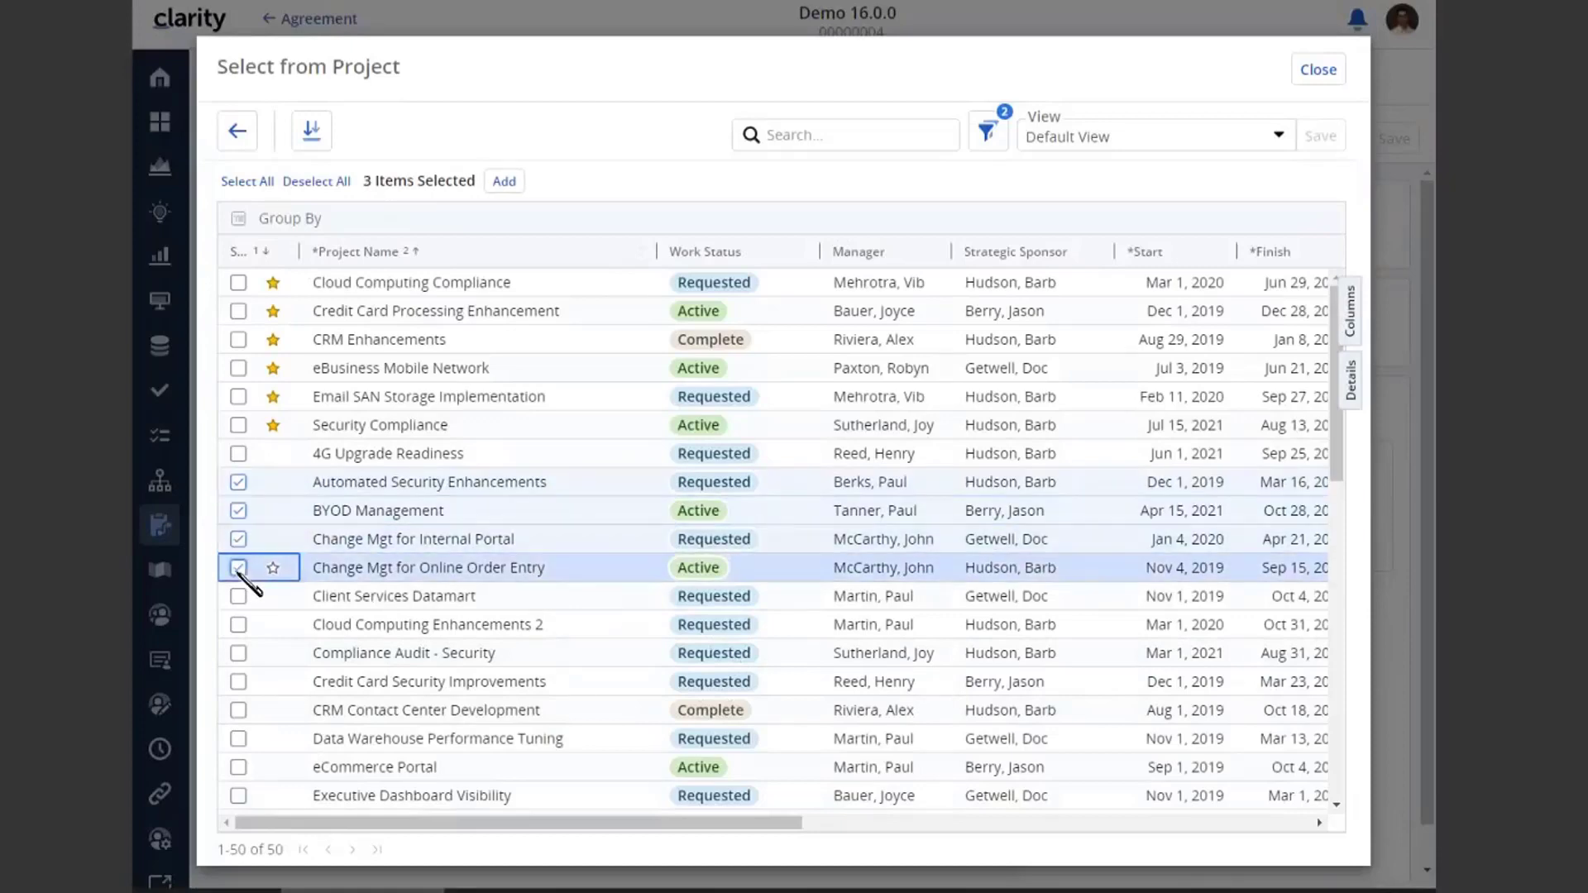
Switch the project list to the My Projects view and add Federal Reserve SaaS Migration and Hardware Update as predecessors
left_click(987, 134)
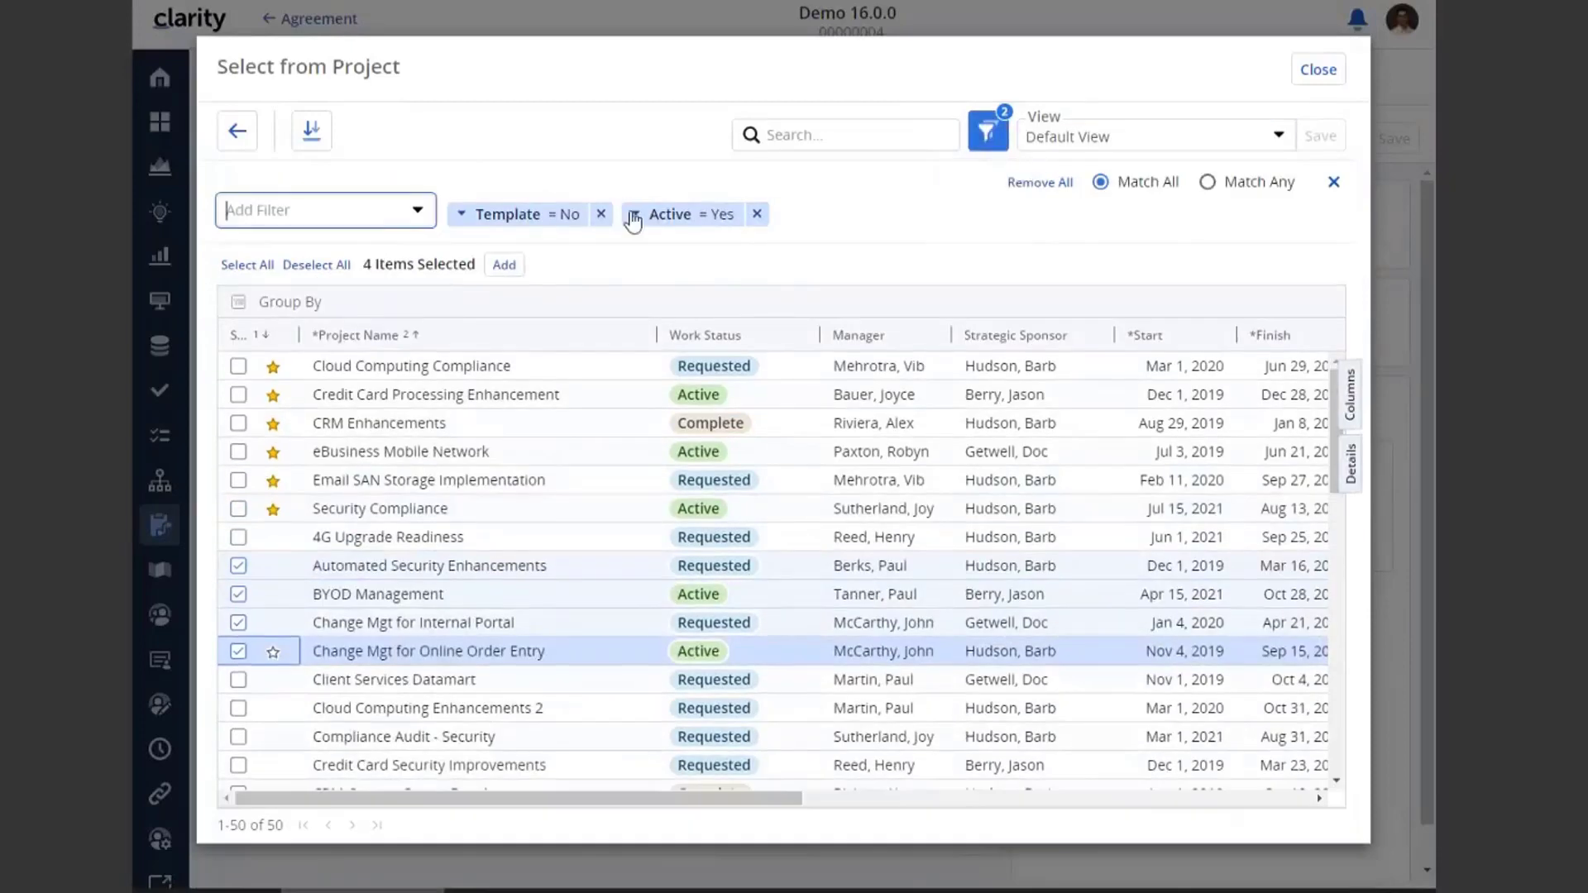
left_click(1278, 137)
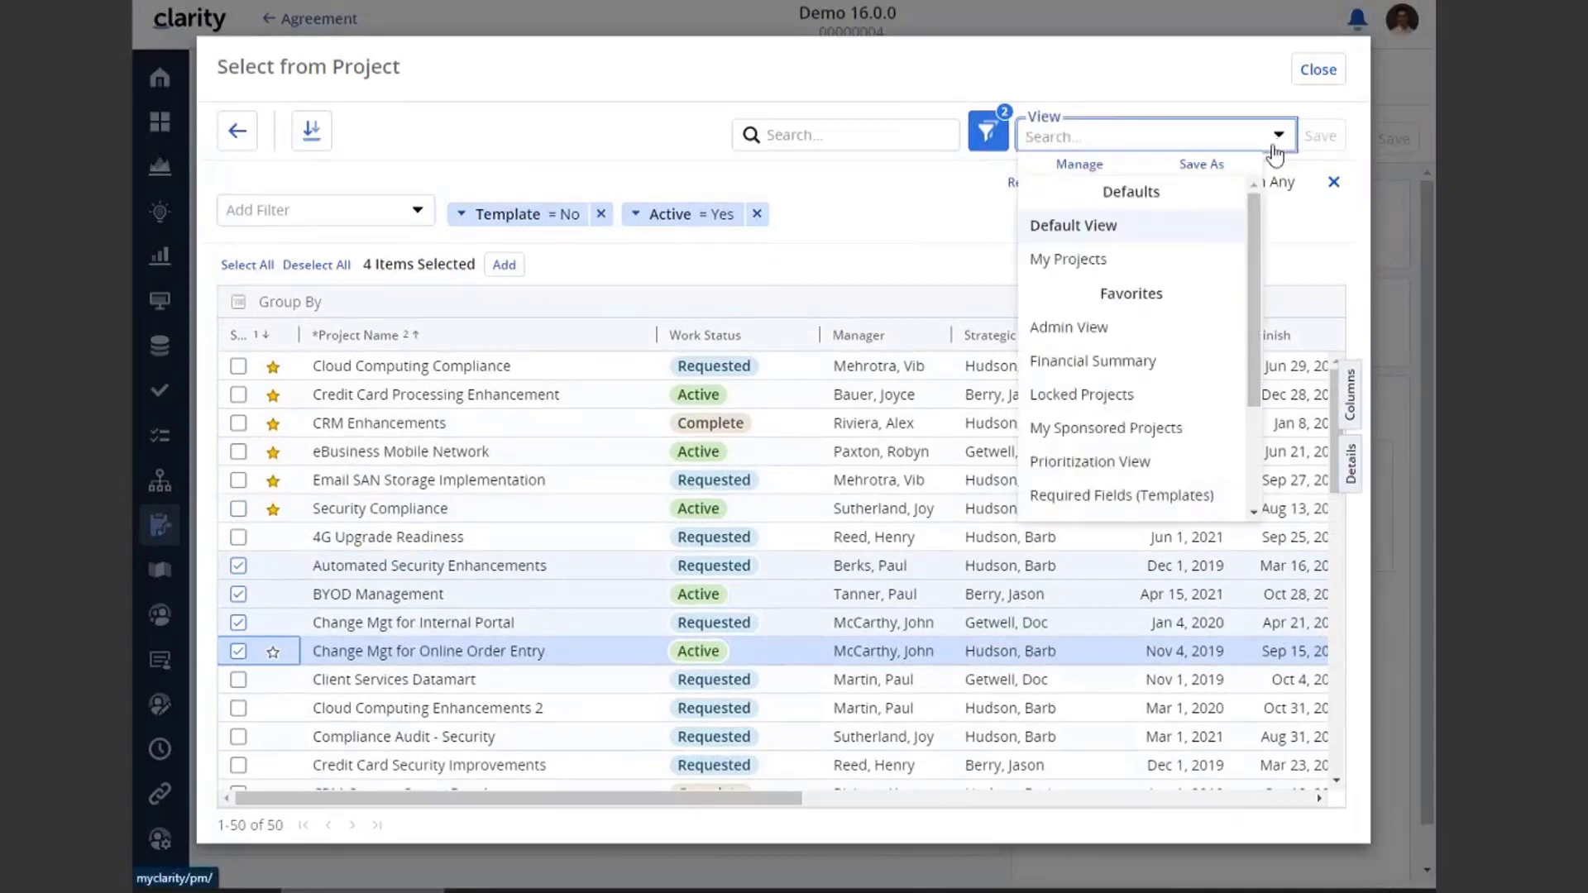
left_click(1100, 261)
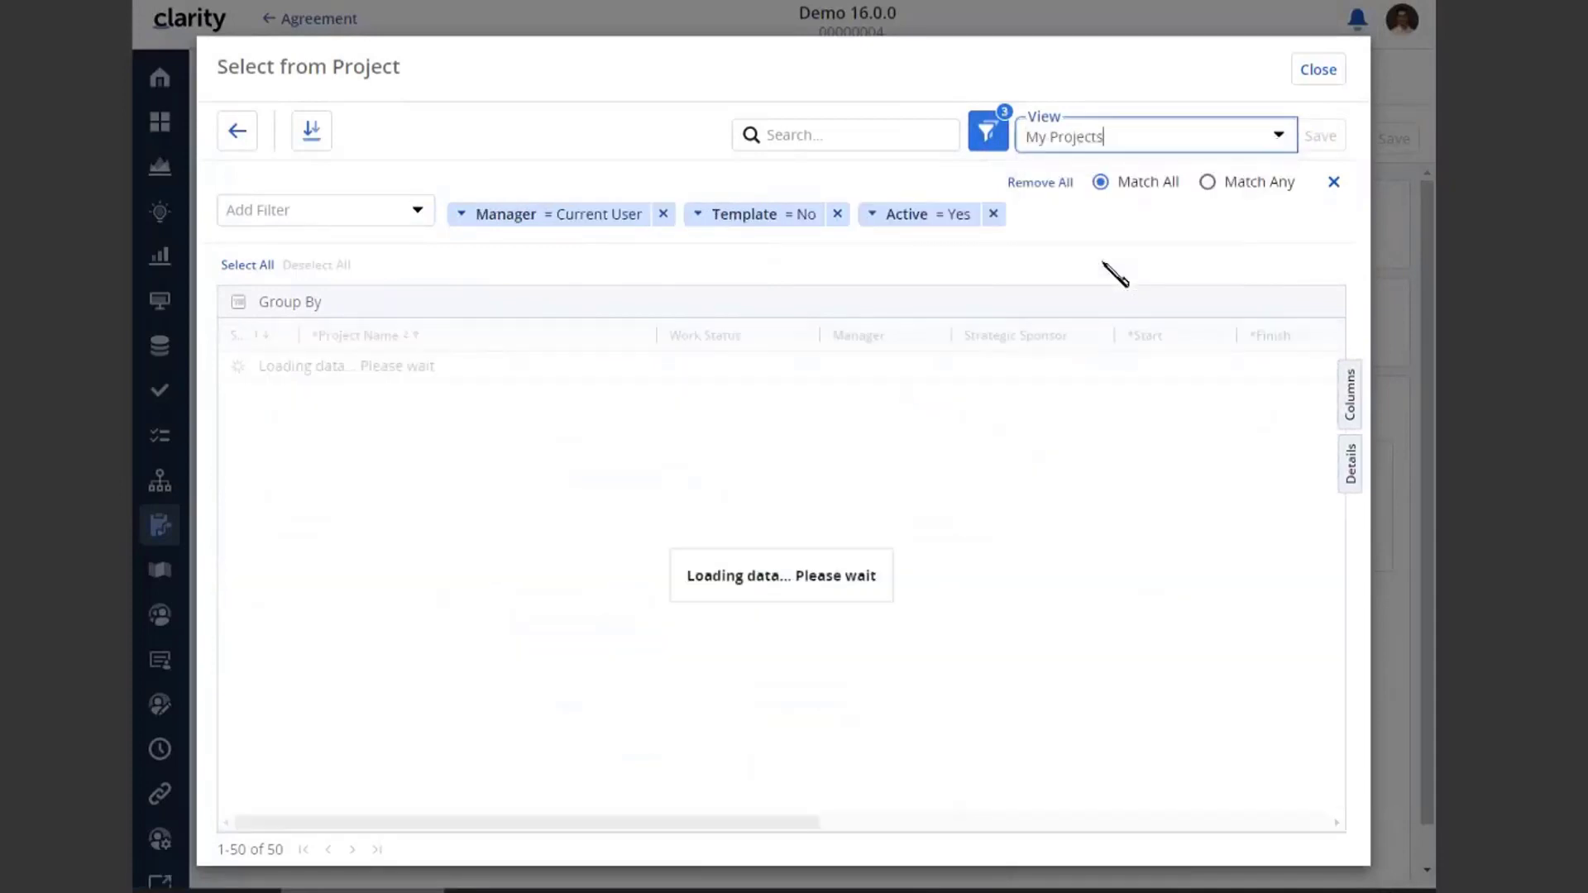
left_click(997, 142)
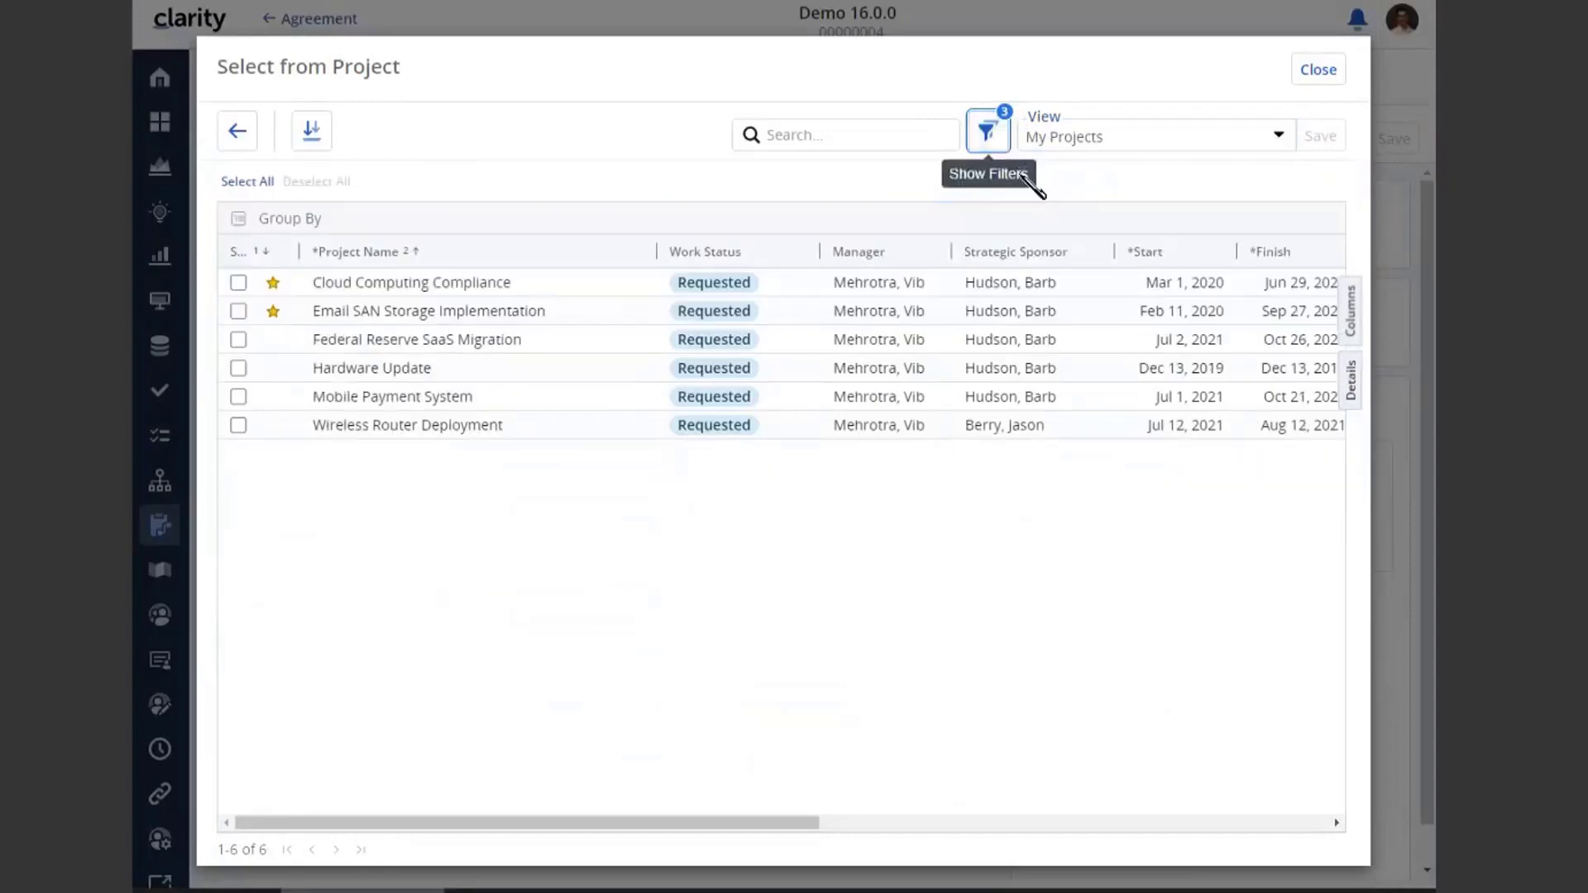
left_click(238, 342)
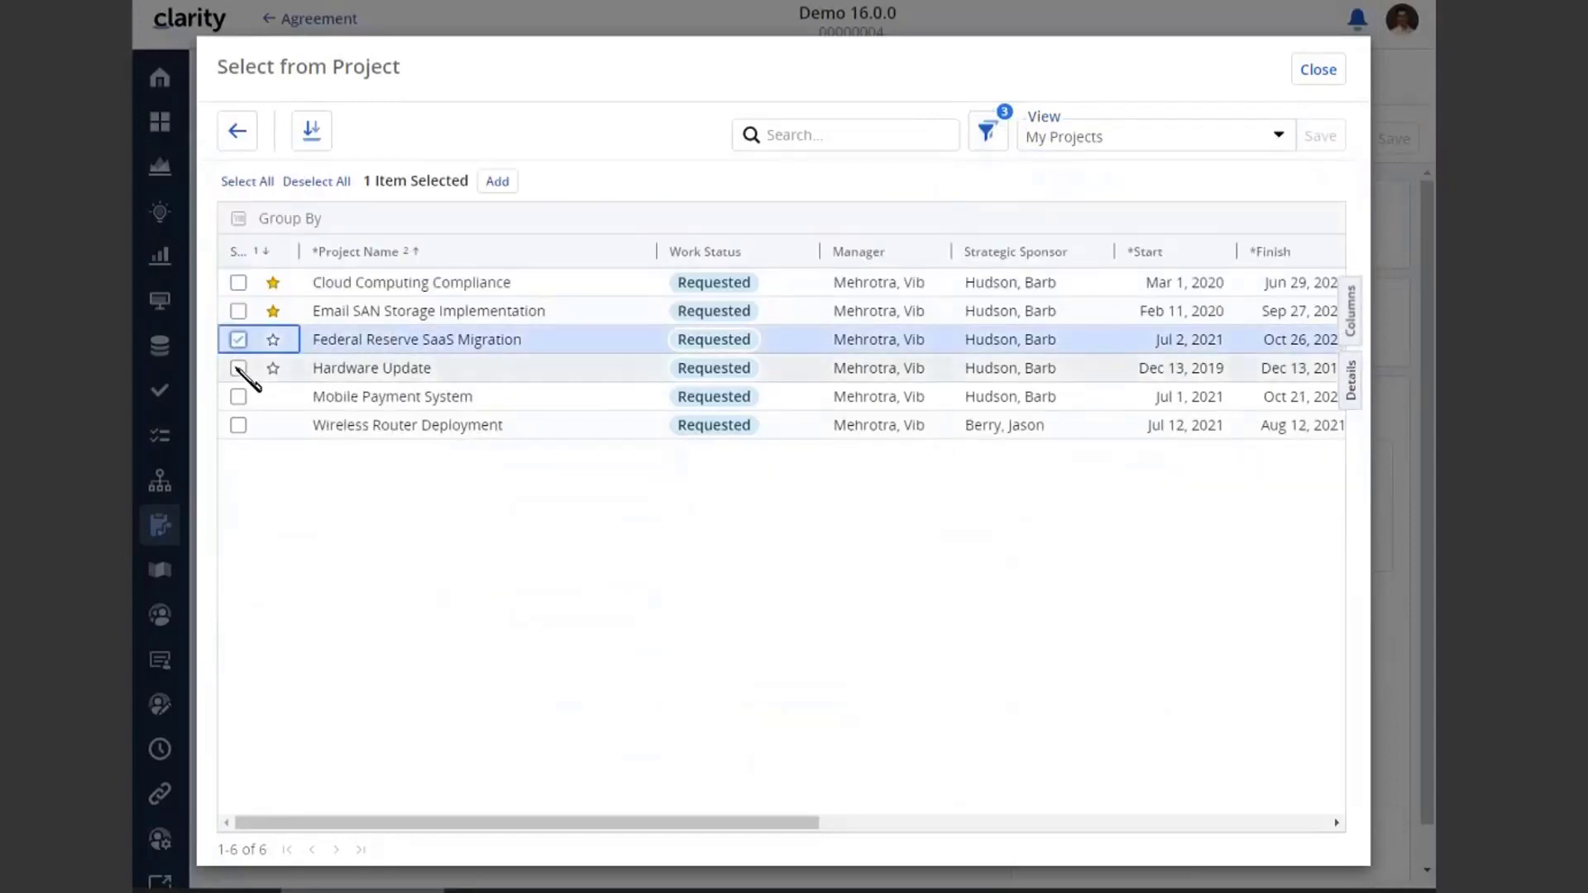
left_click(238, 368)
left_click(505, 184)
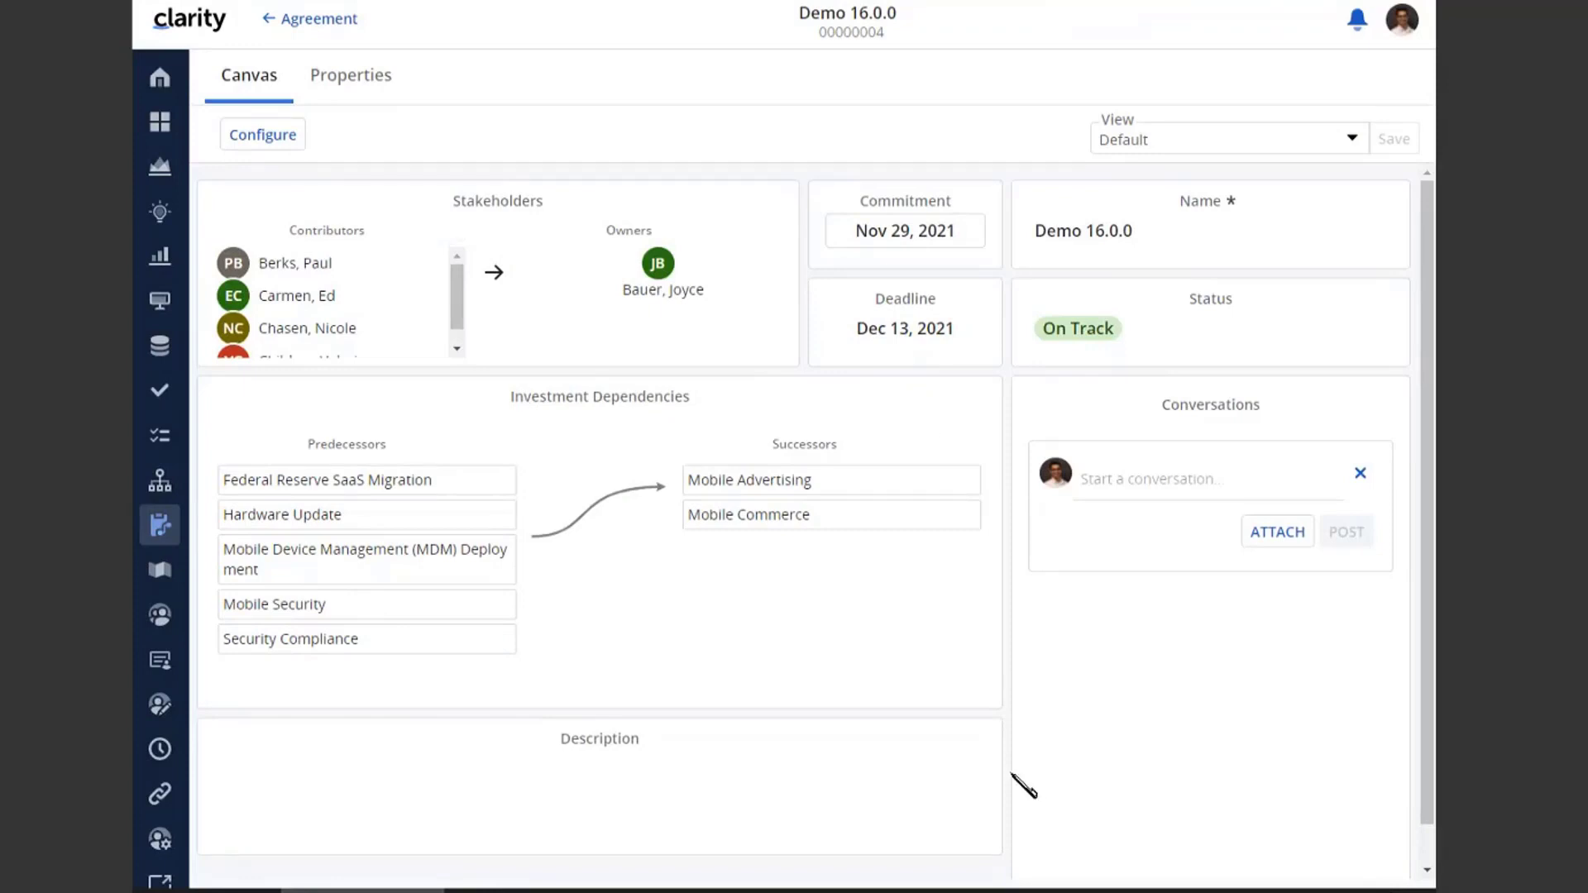
left_click(958, 781)
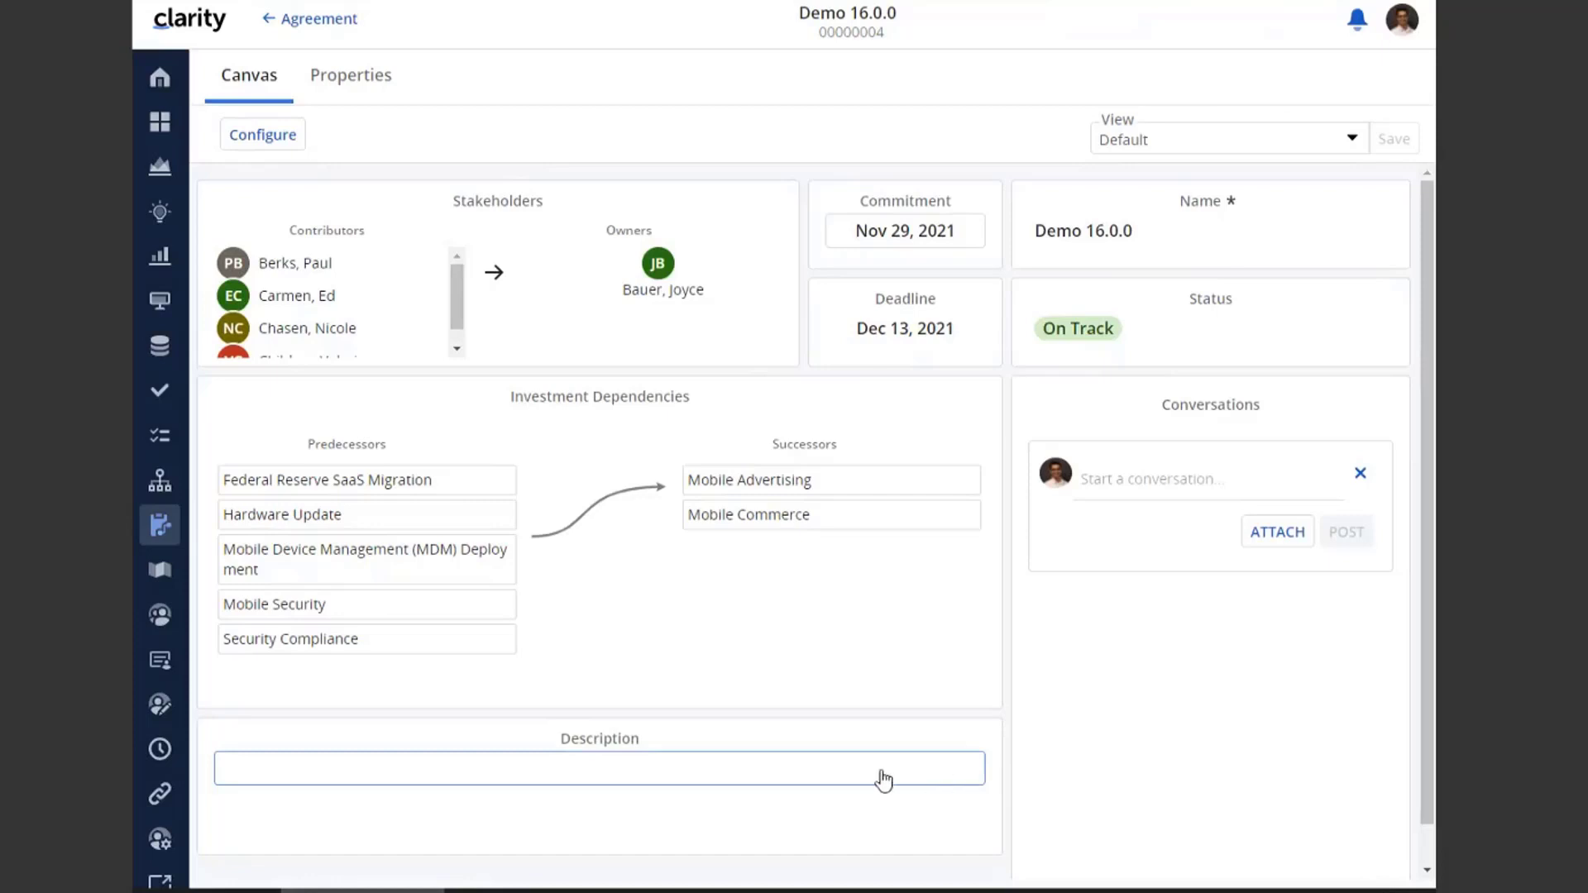
left_click(808, 770)
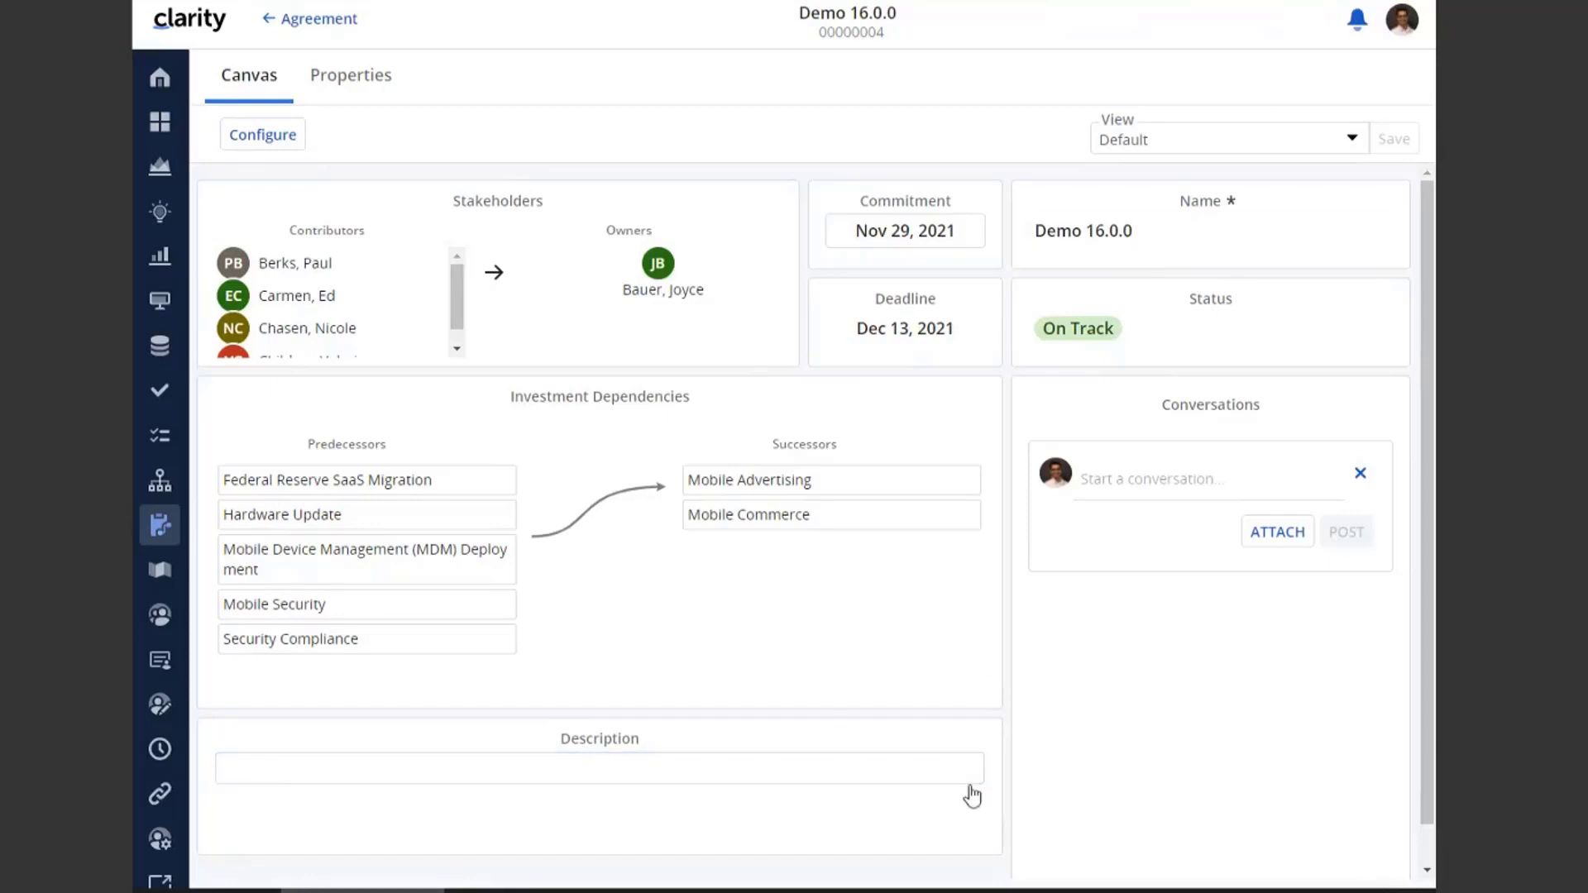
Open the FY2021 Annual Plan roadmap and turn off Show Dependencies in its timeline settings
left_click(160, 572)
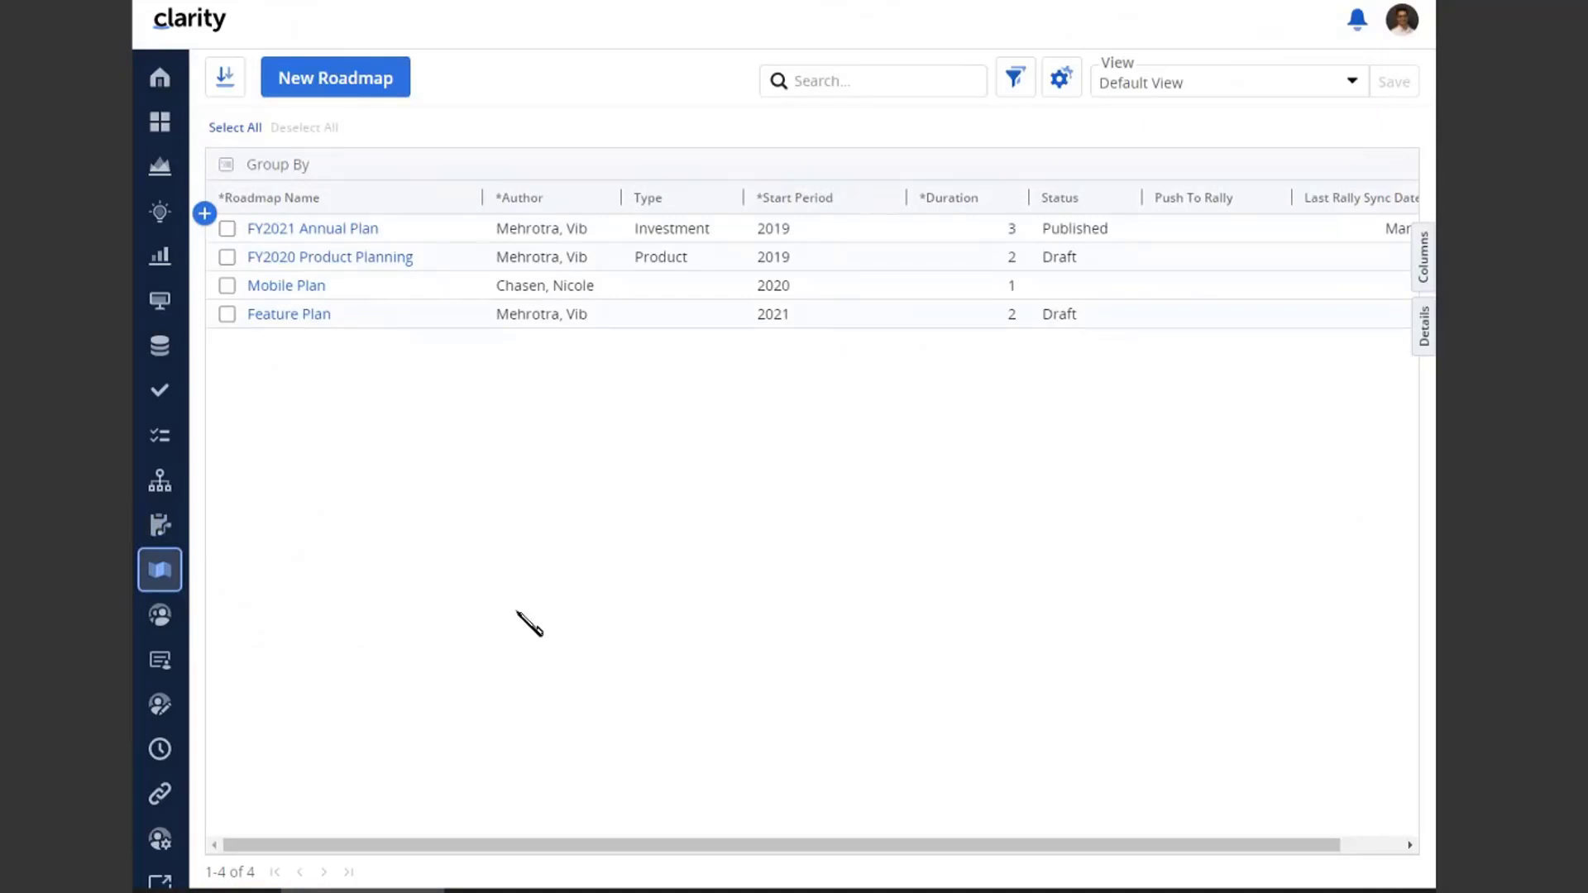
left_click(310, 230)
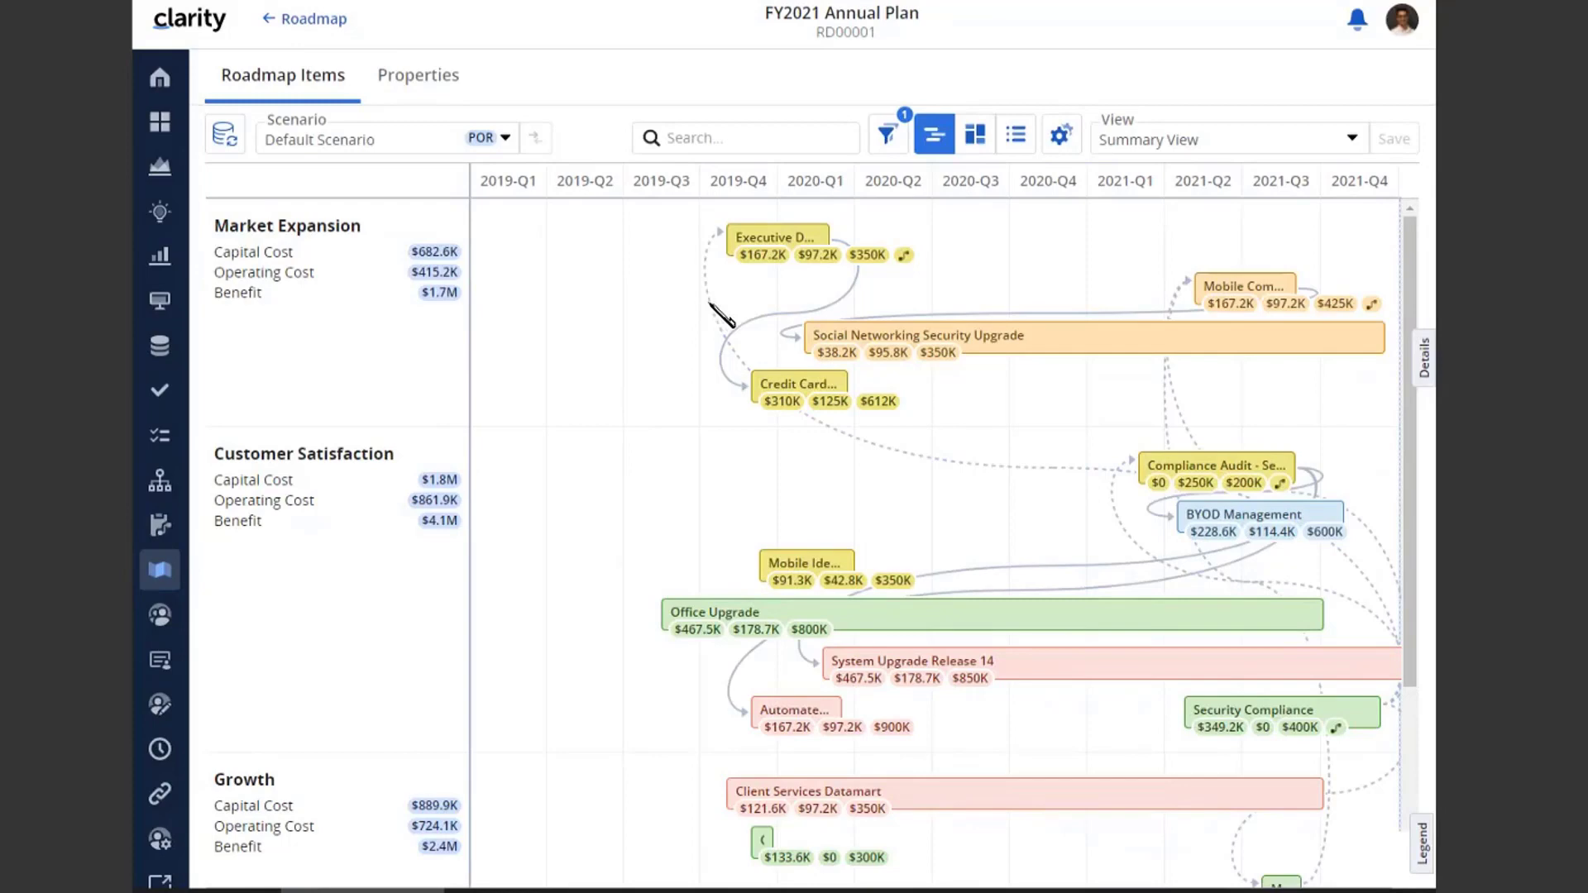
mouse_move(908, 266)
left_click(1058, 137)
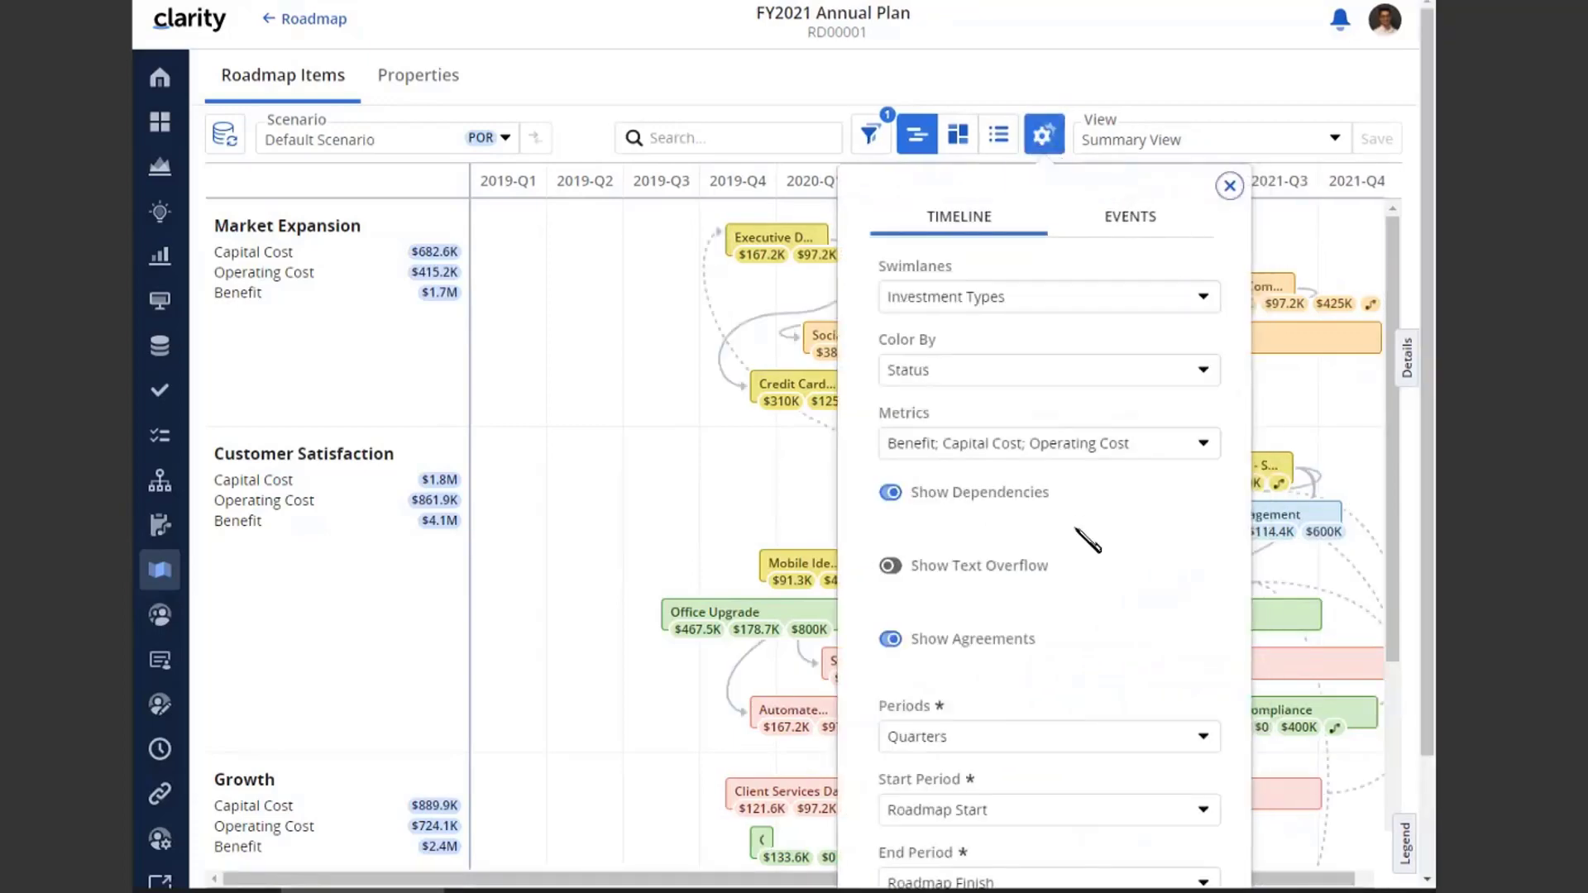
left_click(914, 498)
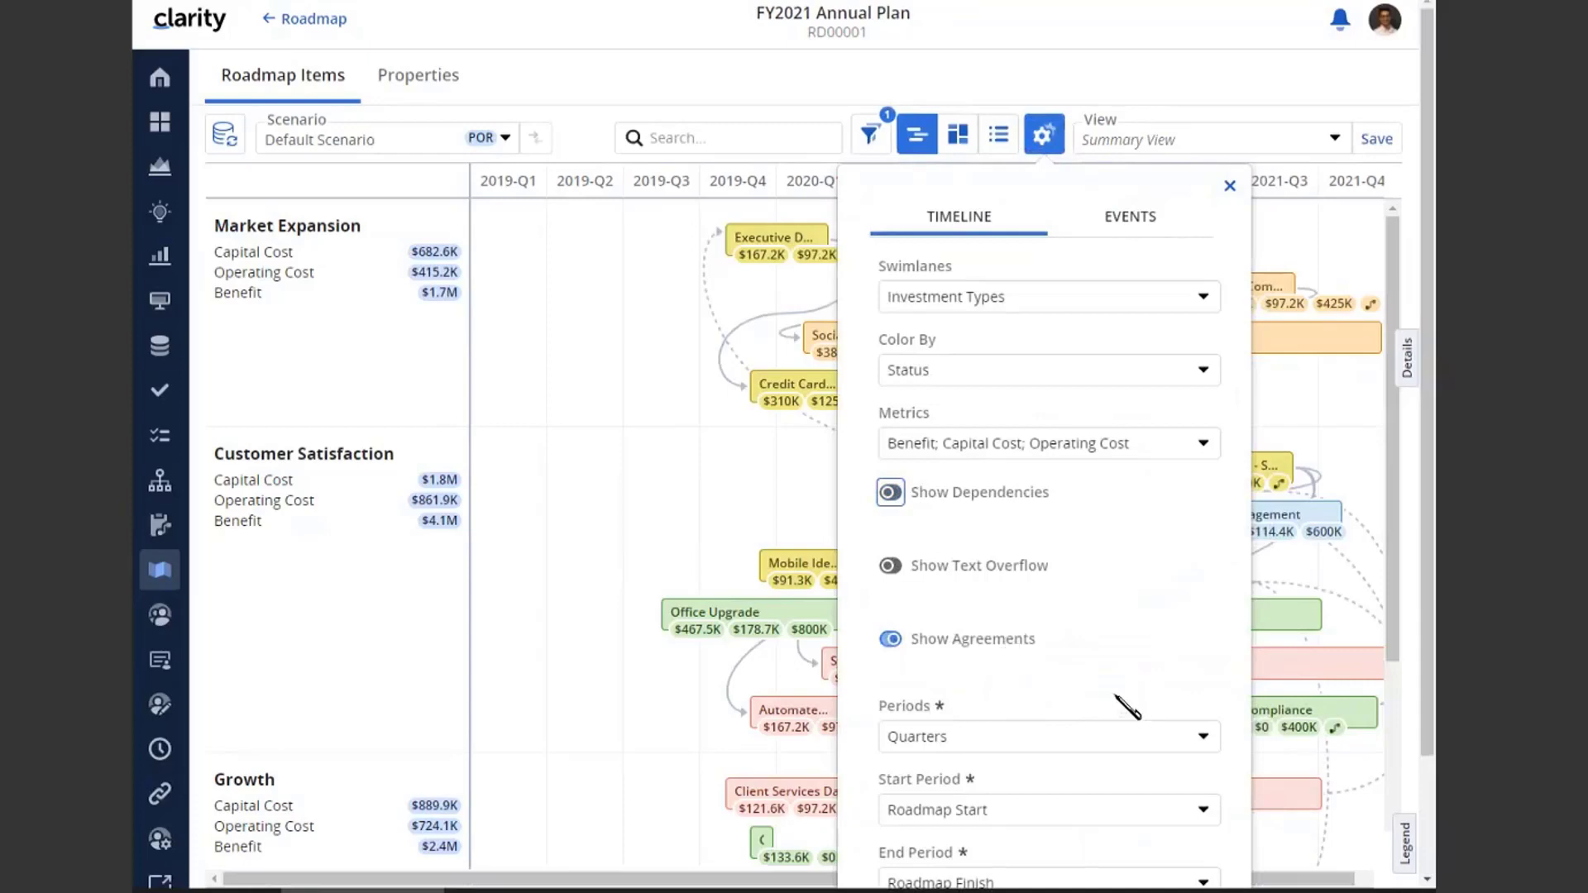
left_click(1230, 185)
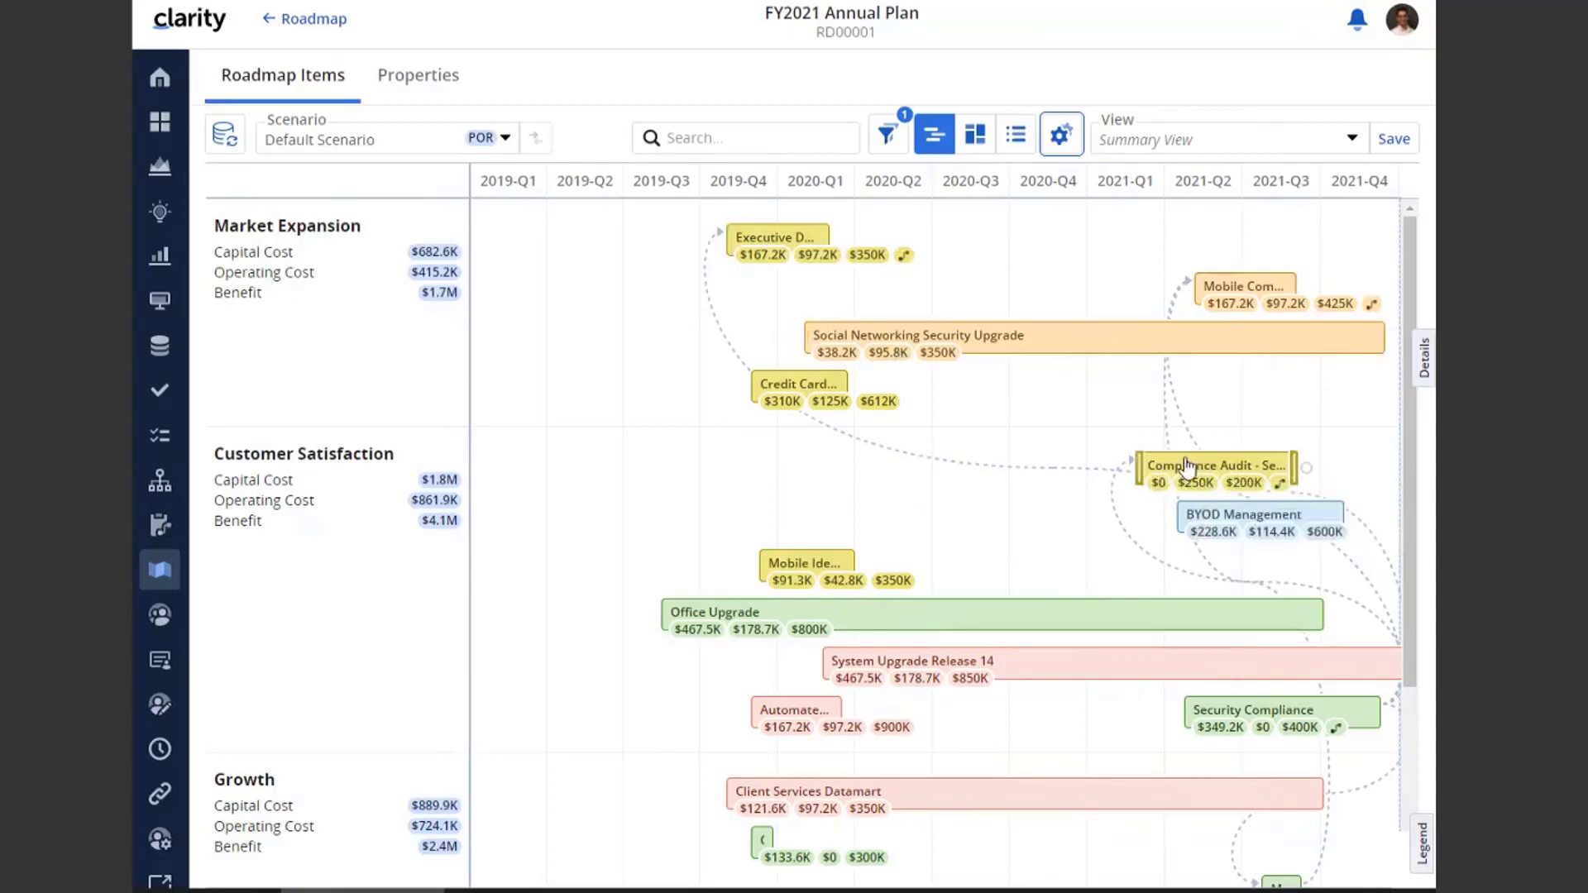
Move the Compliance Audit item to start late in 2019-Q1 and BYOD Management to start in 2019-Q2 on the roadmap timeline
left_click_drag(1187, 465, 571, 465)
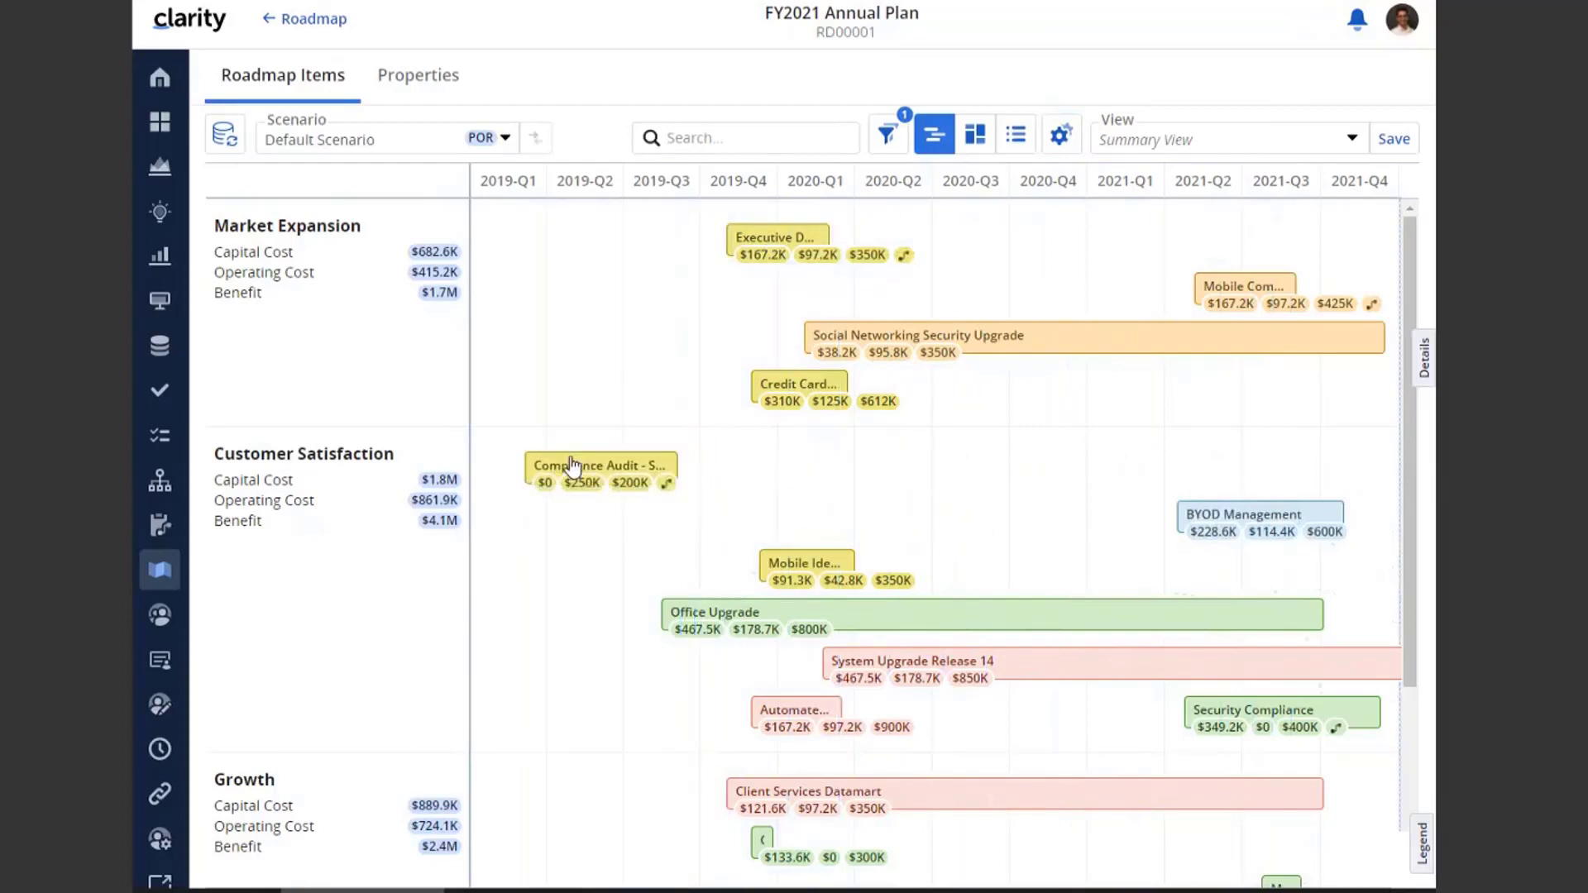
left_click(572, 465)
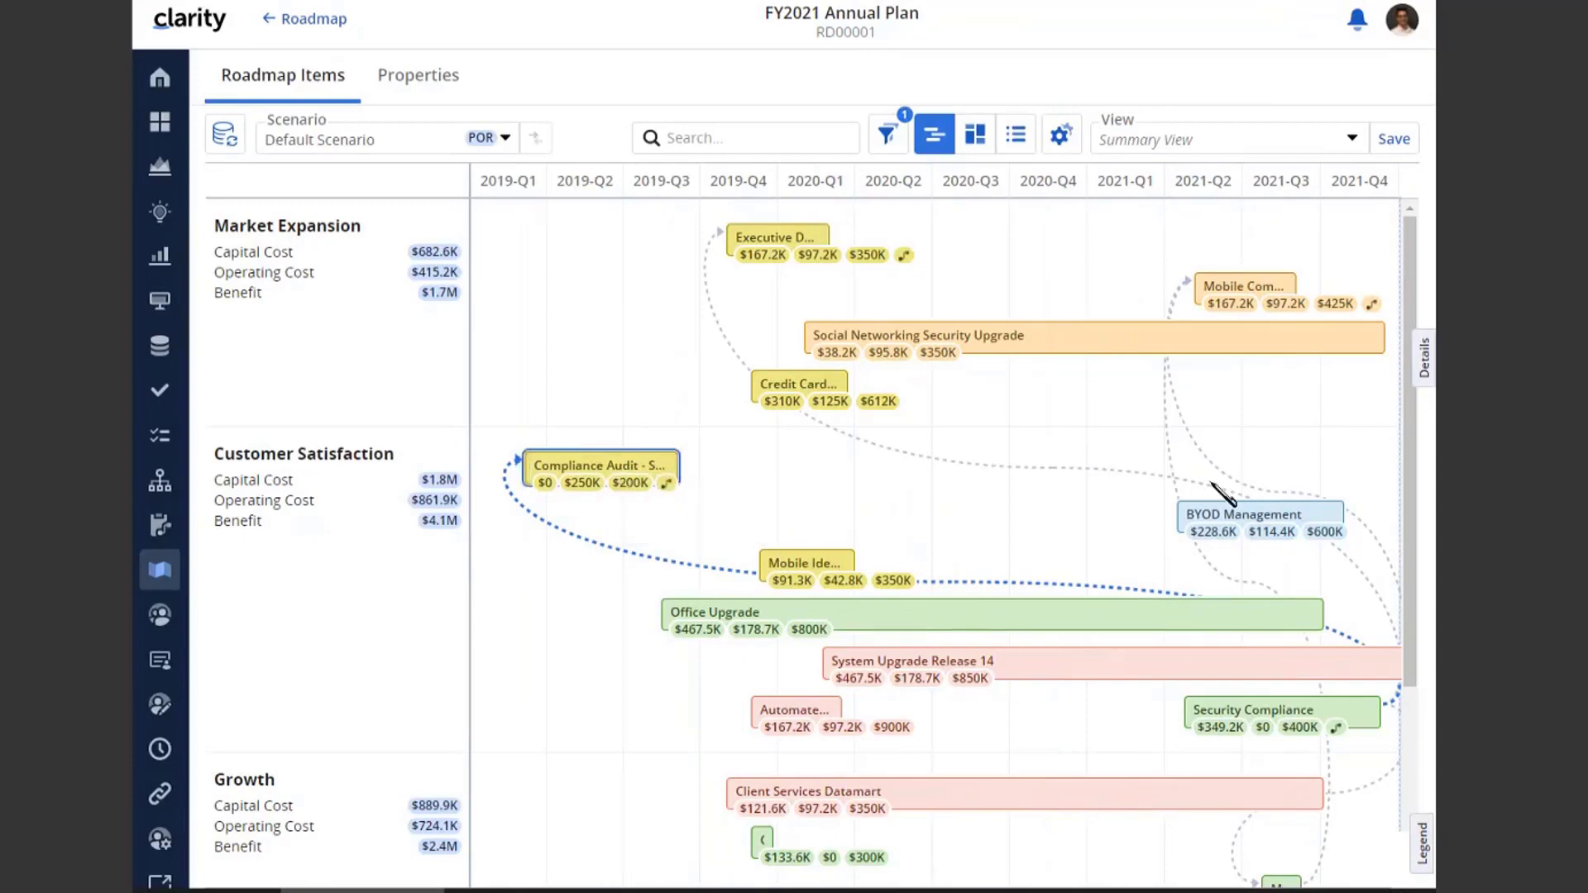
left_click_drag(1241, 519, 552, 533)
left_click(728, 503)
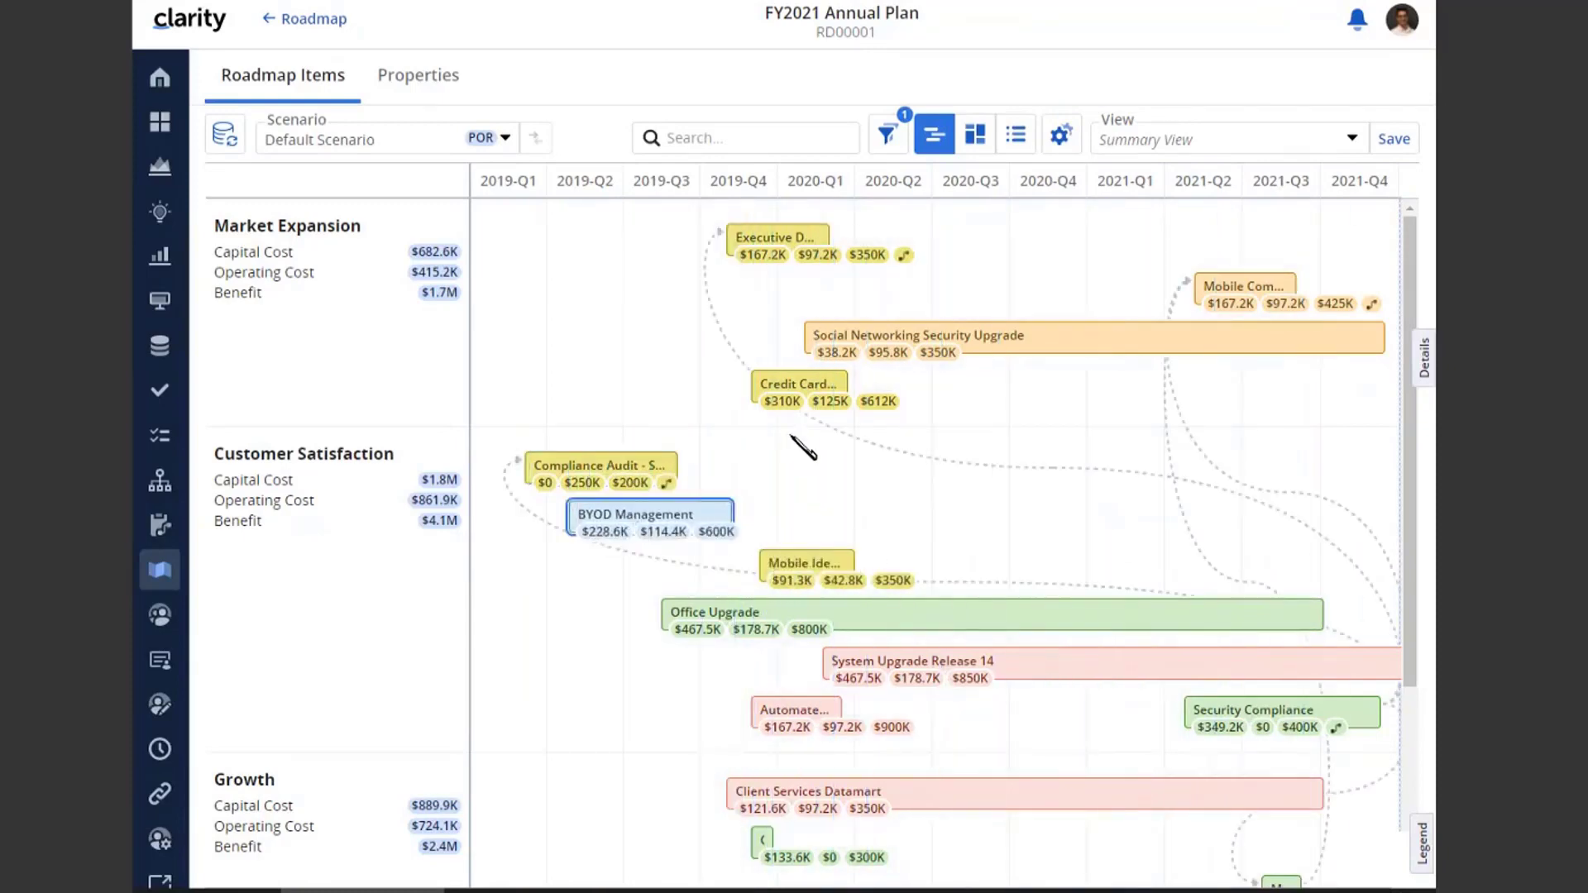